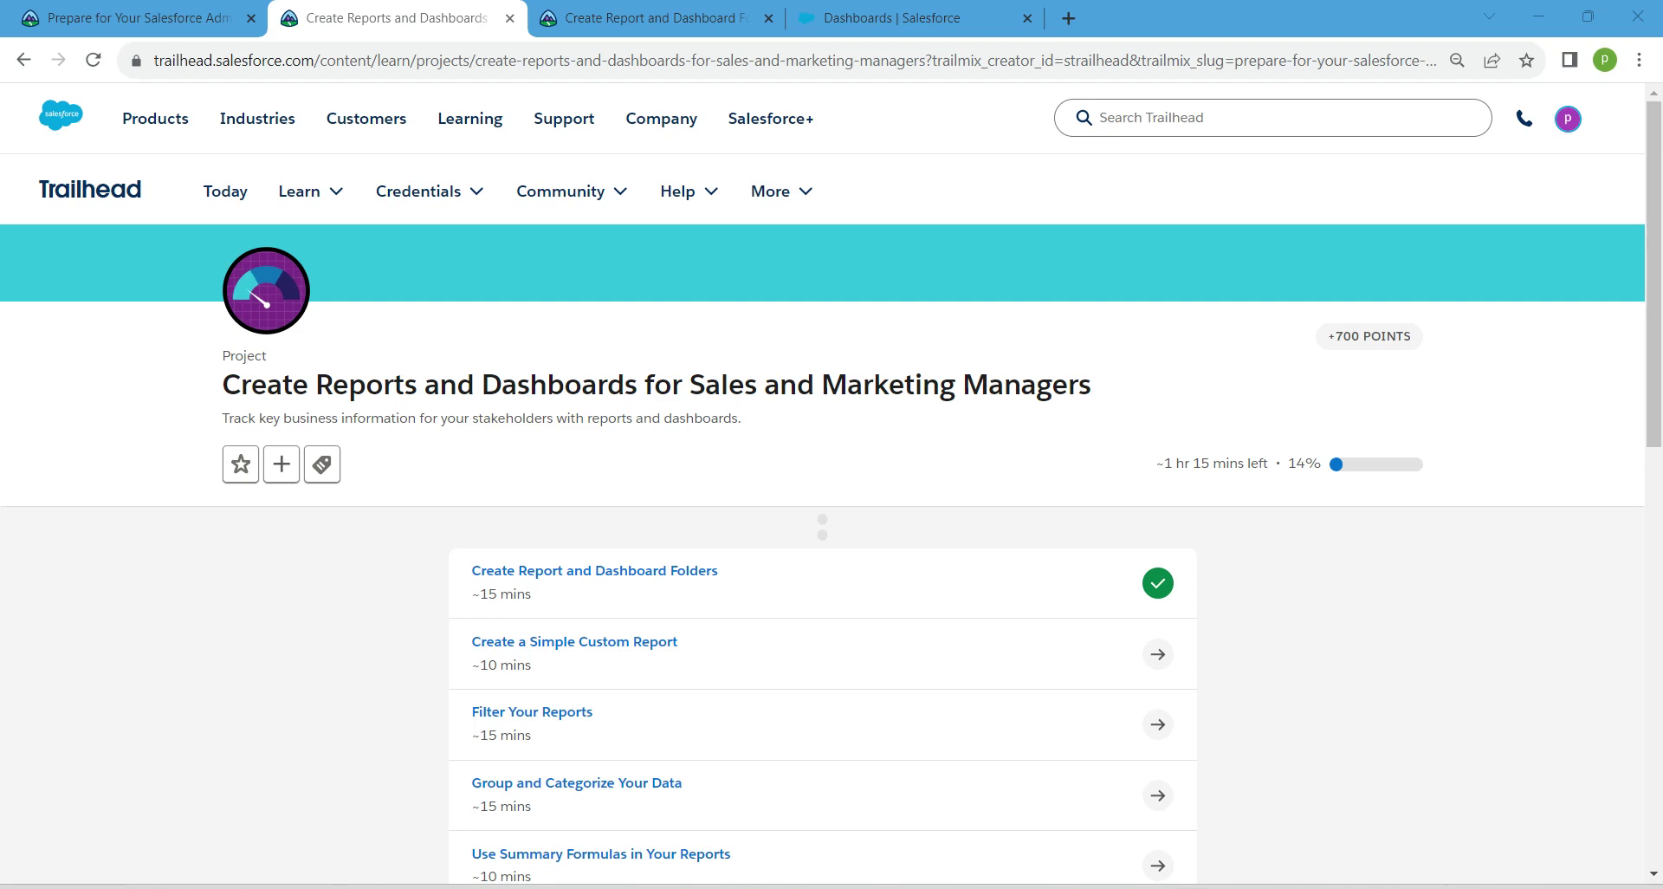
Load the Create a Simple Custom Report unit in the browser tab showing the completed folders unit.
left_click(649, 17)
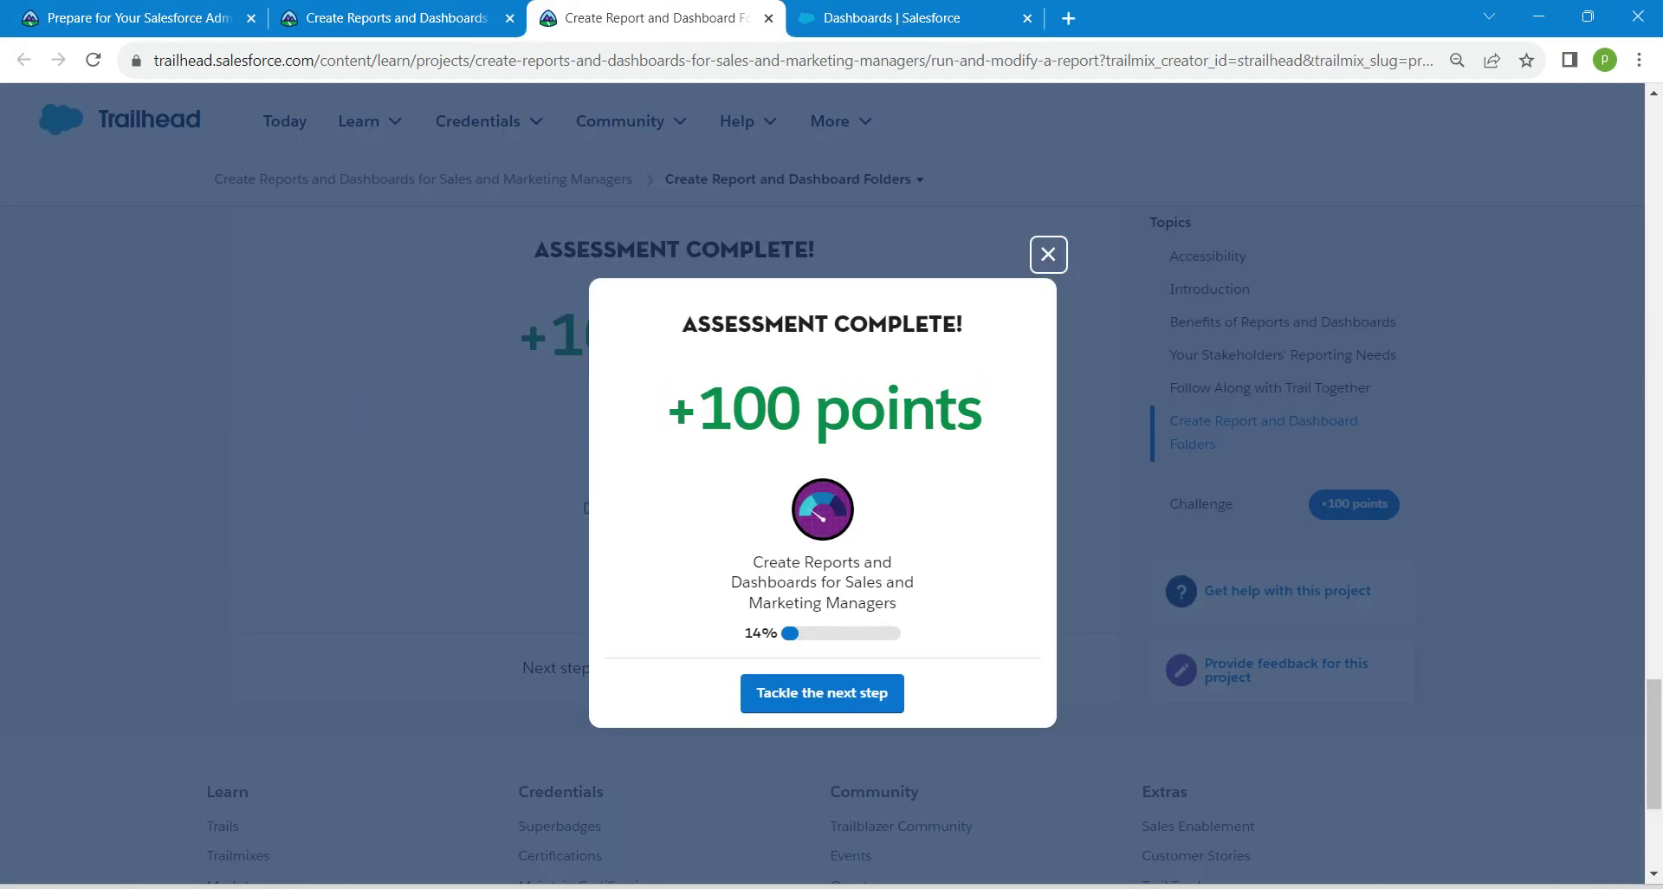
left_click(433, 18)
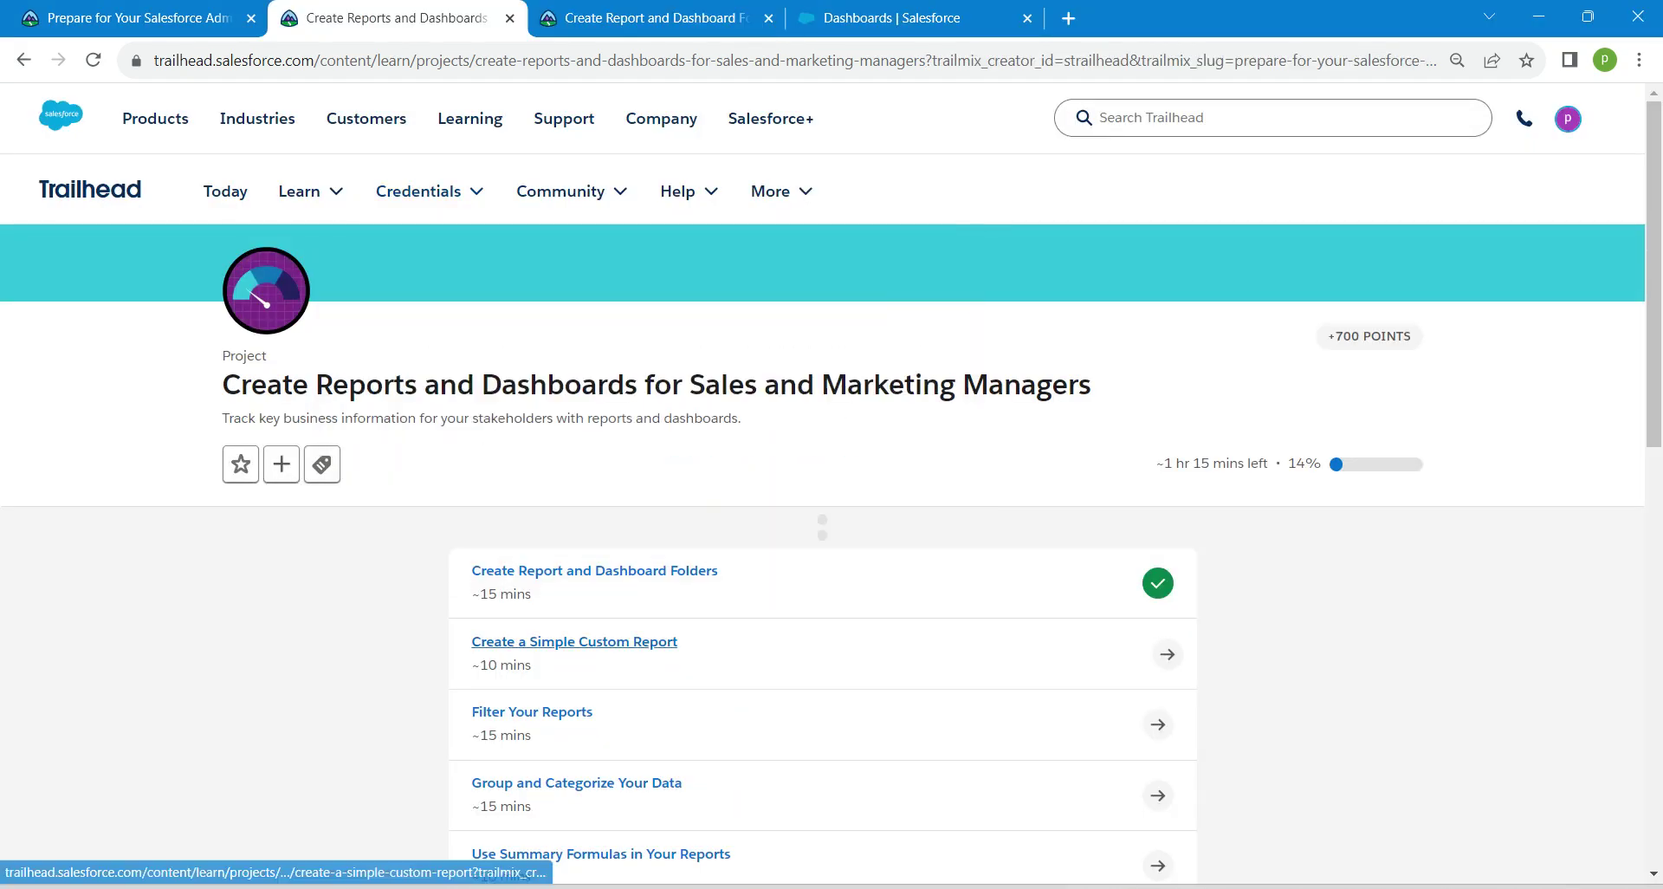
left_click_drag(600, 642, 658, 19)
Switch to the Salesforce org and open the Users page in Setup, searching the setup items for "user".
left_click(873, 17)
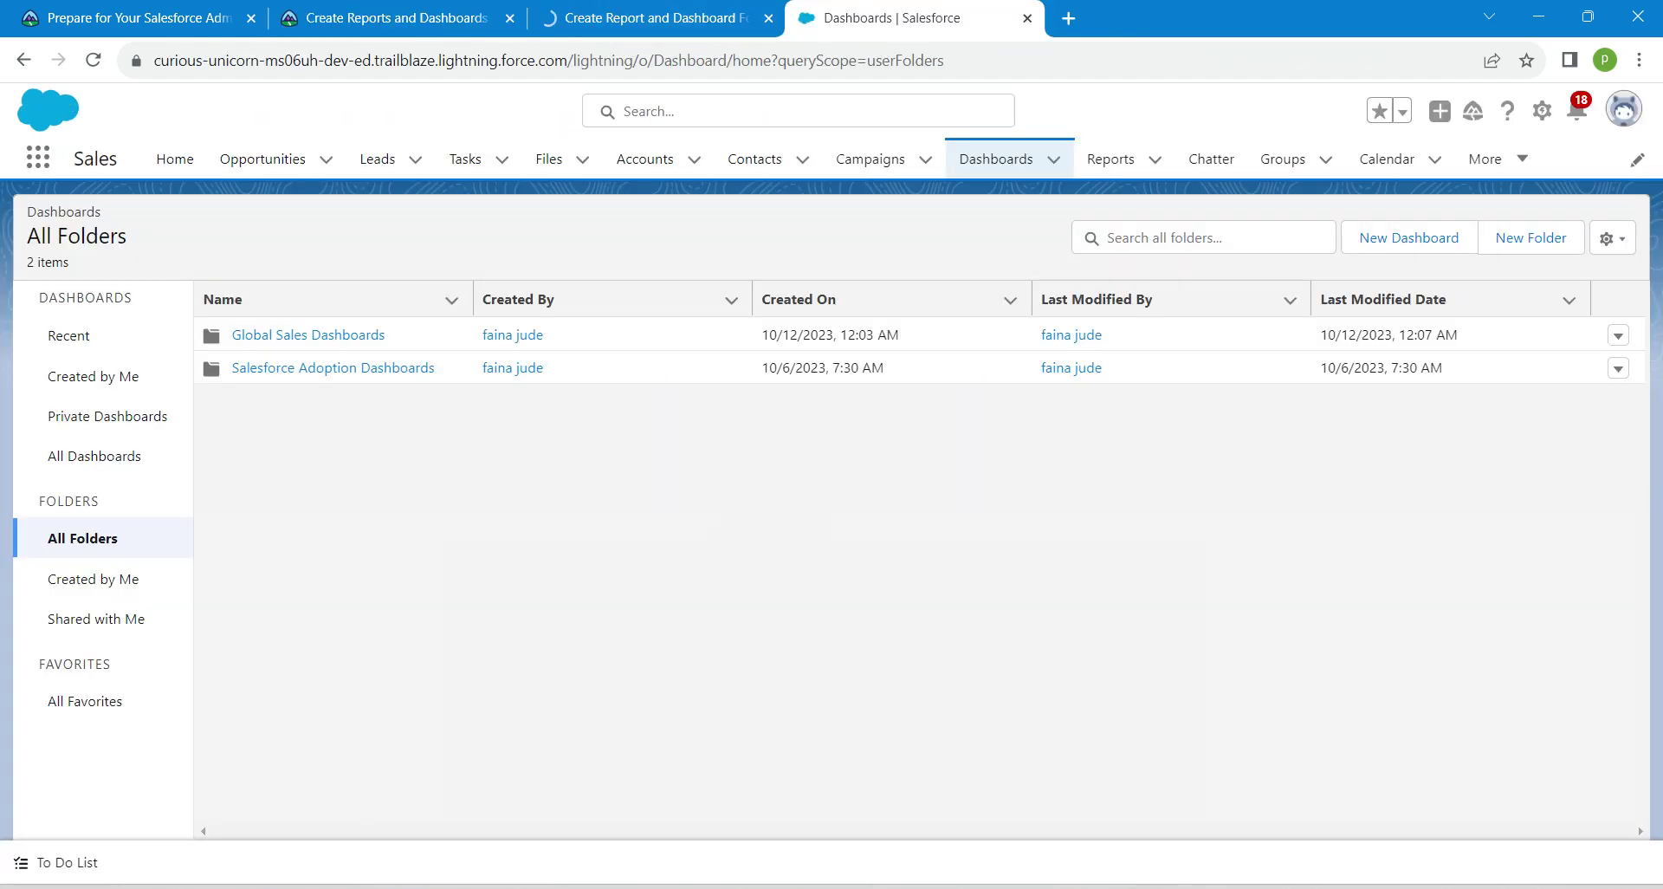
left_click(1541, 110)
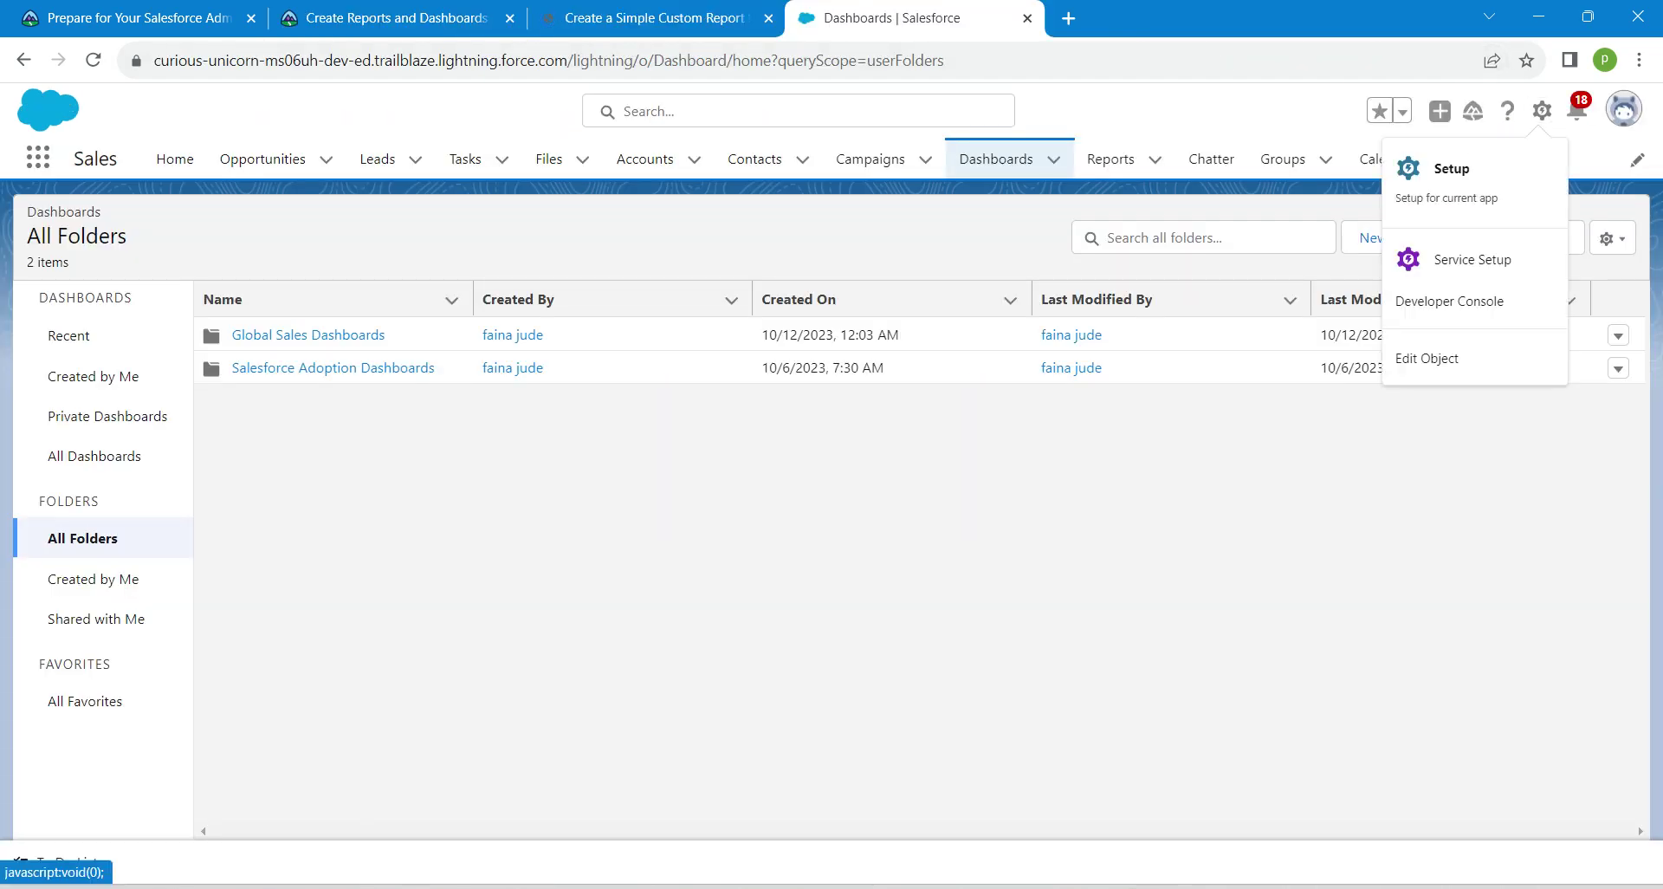
left_click(1455, 164)
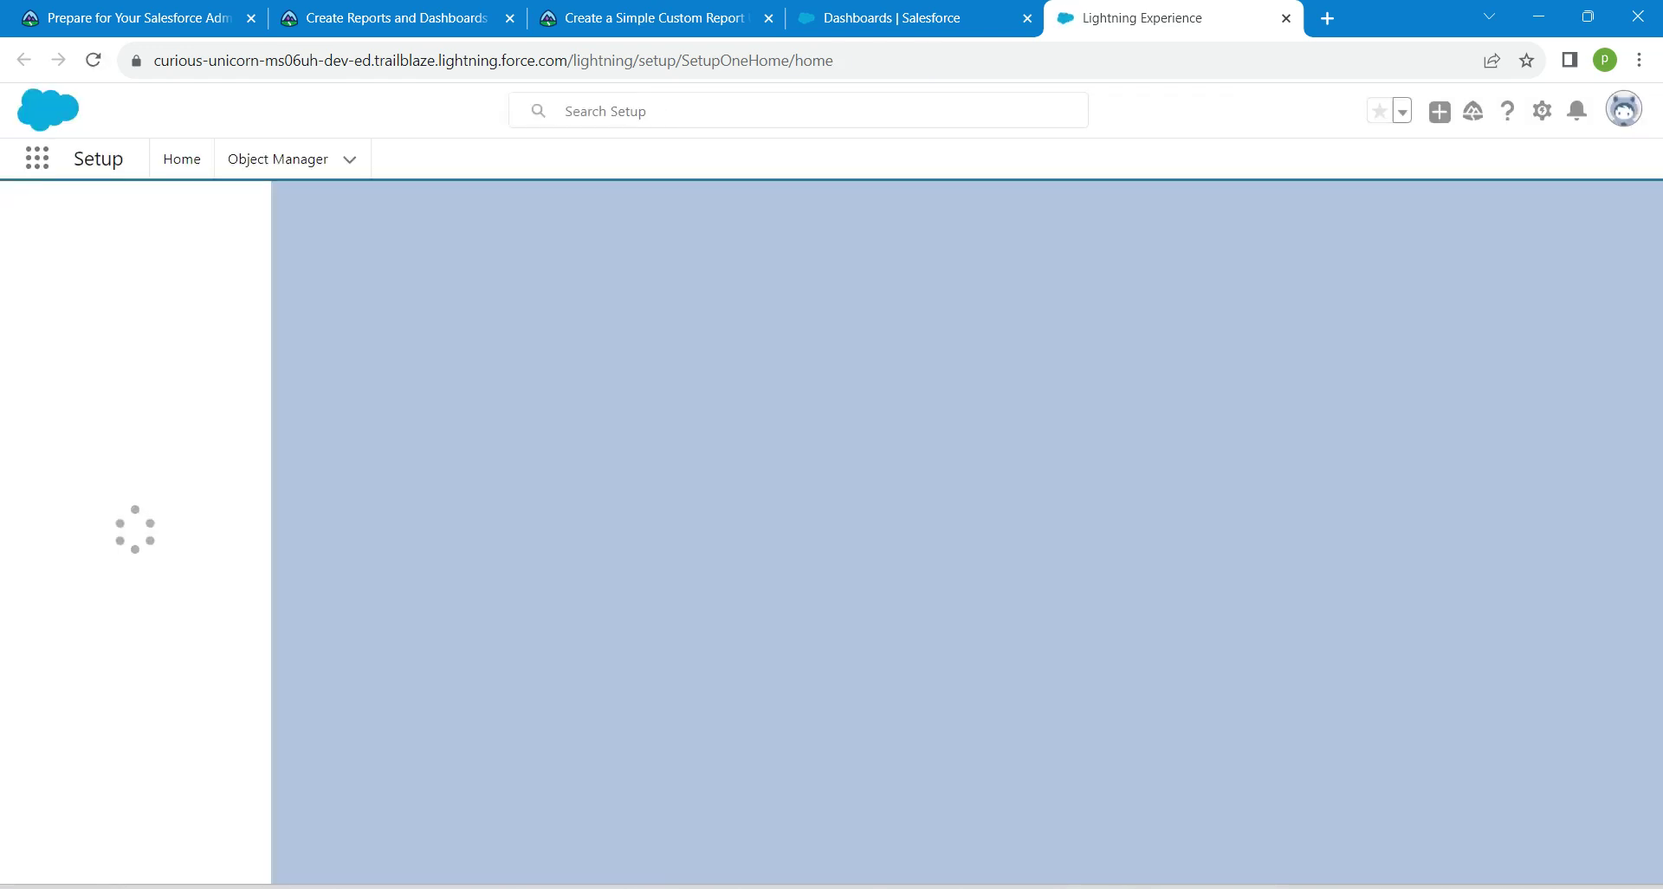
left_click(123, 217)
type("user")
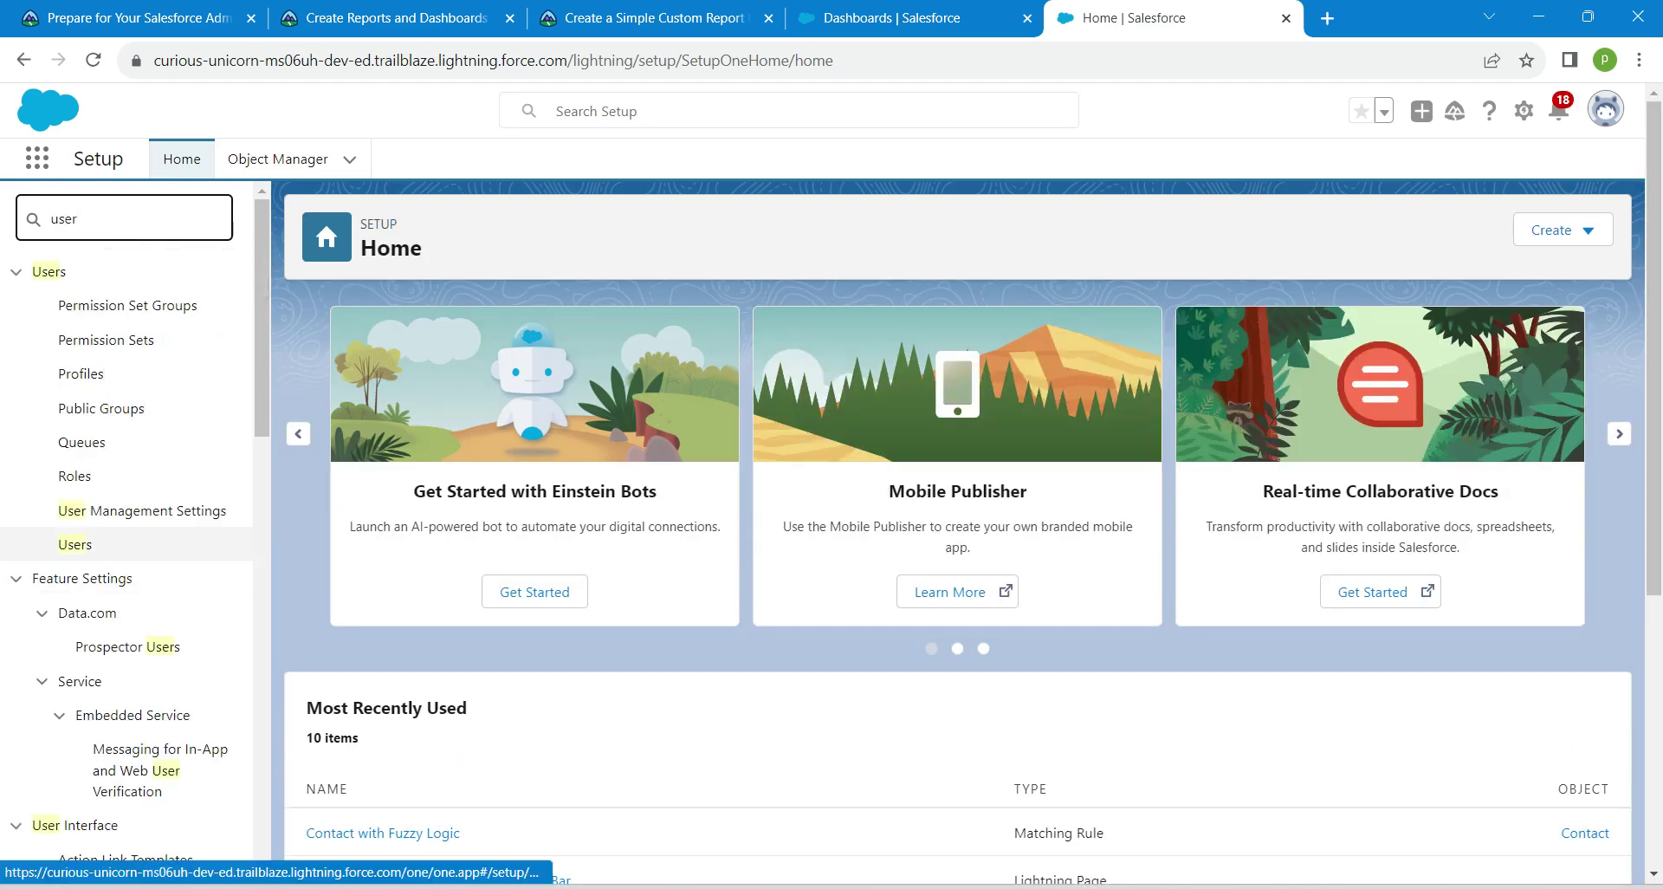
left_click(75, 544)
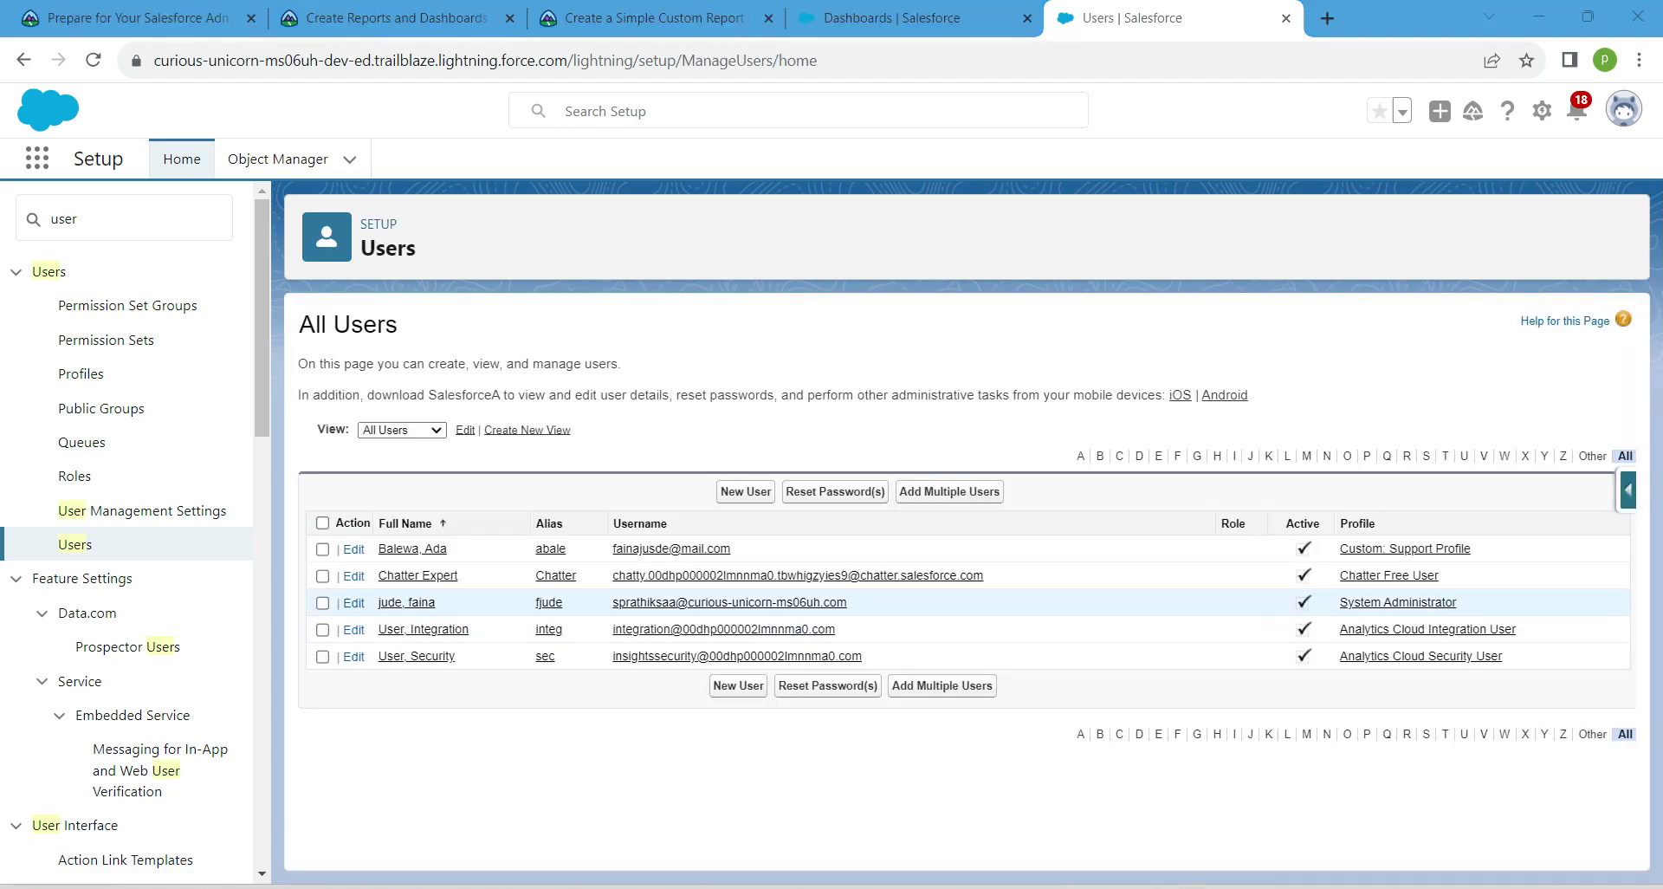
Set the role of the System Administrator user to CEO and save the user record.
left_click(355, 602)
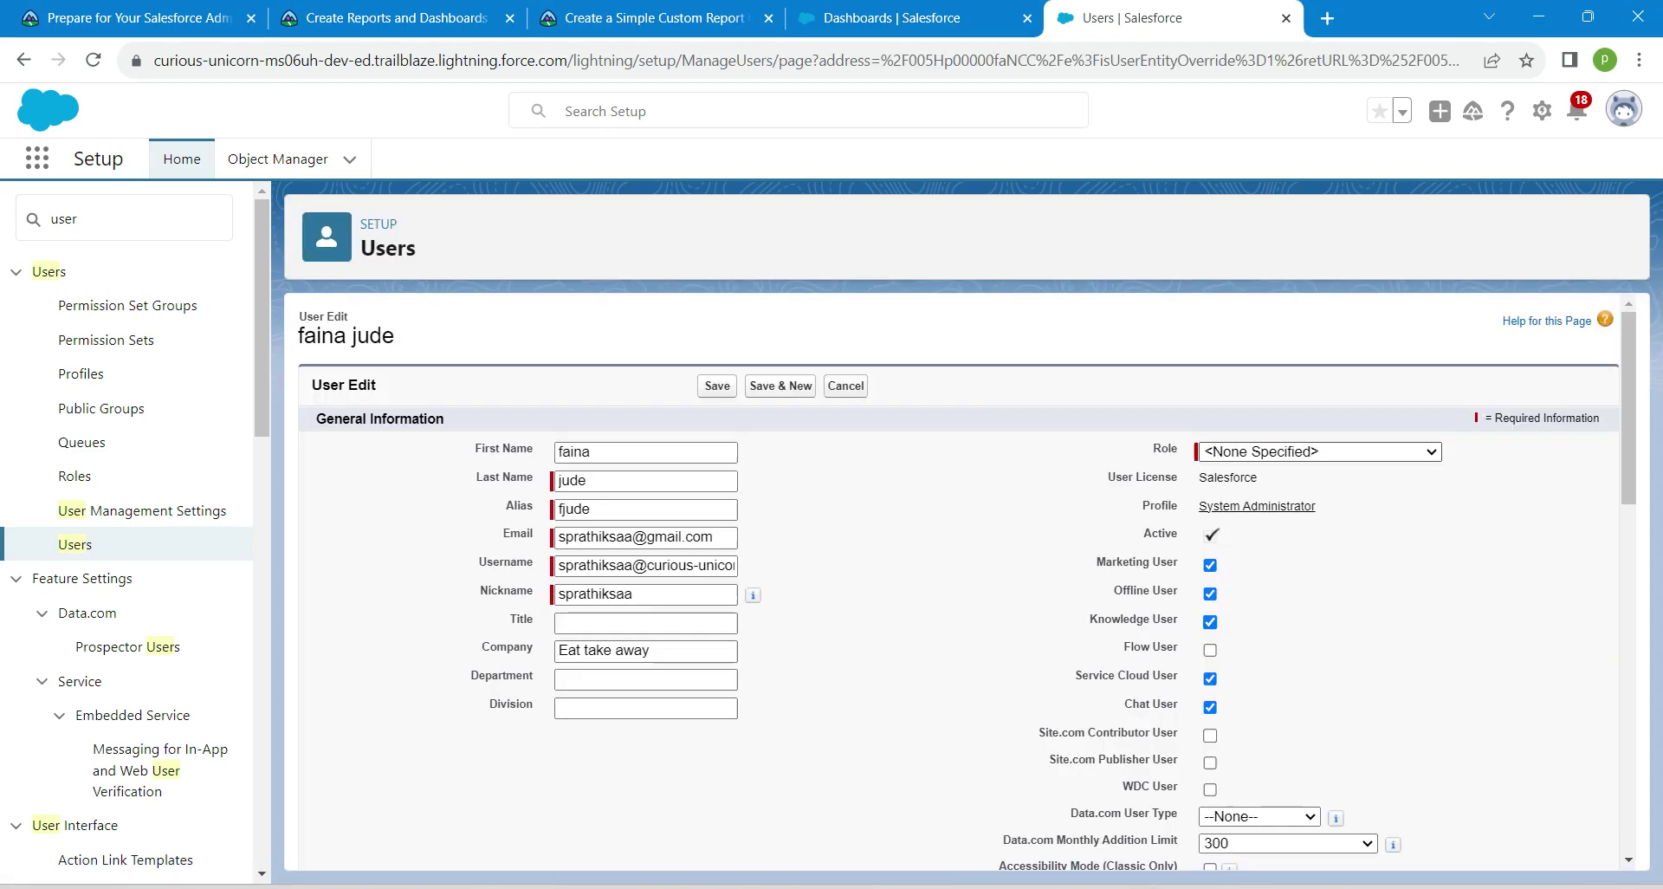
left_click(1318, 451)
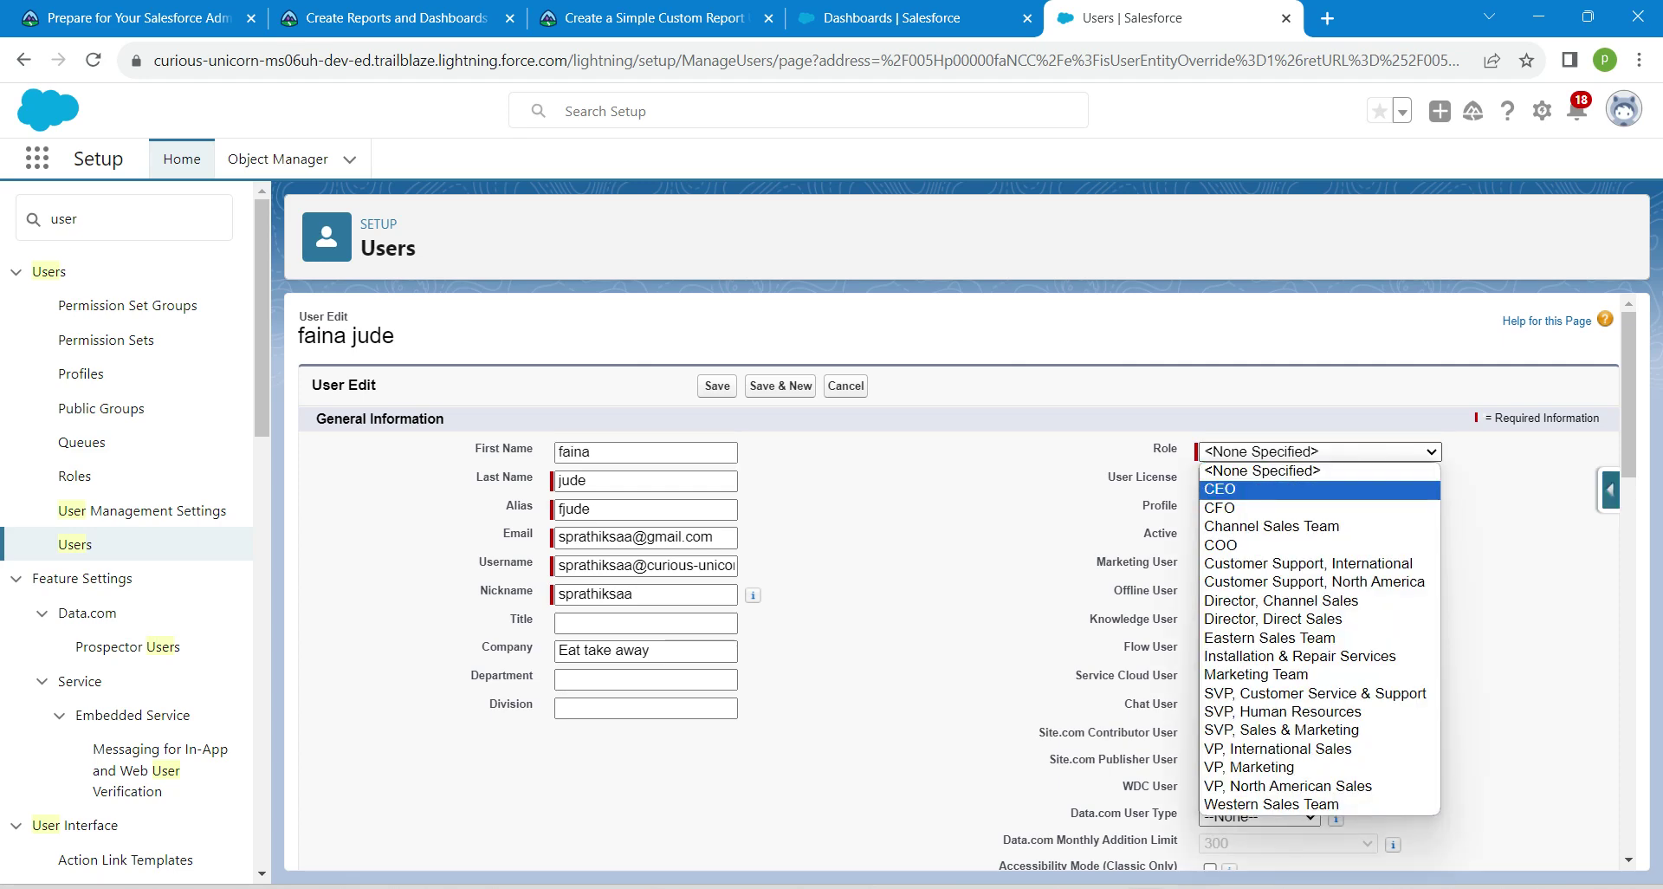
left_click(1318, 490)
left_click(716, 386)
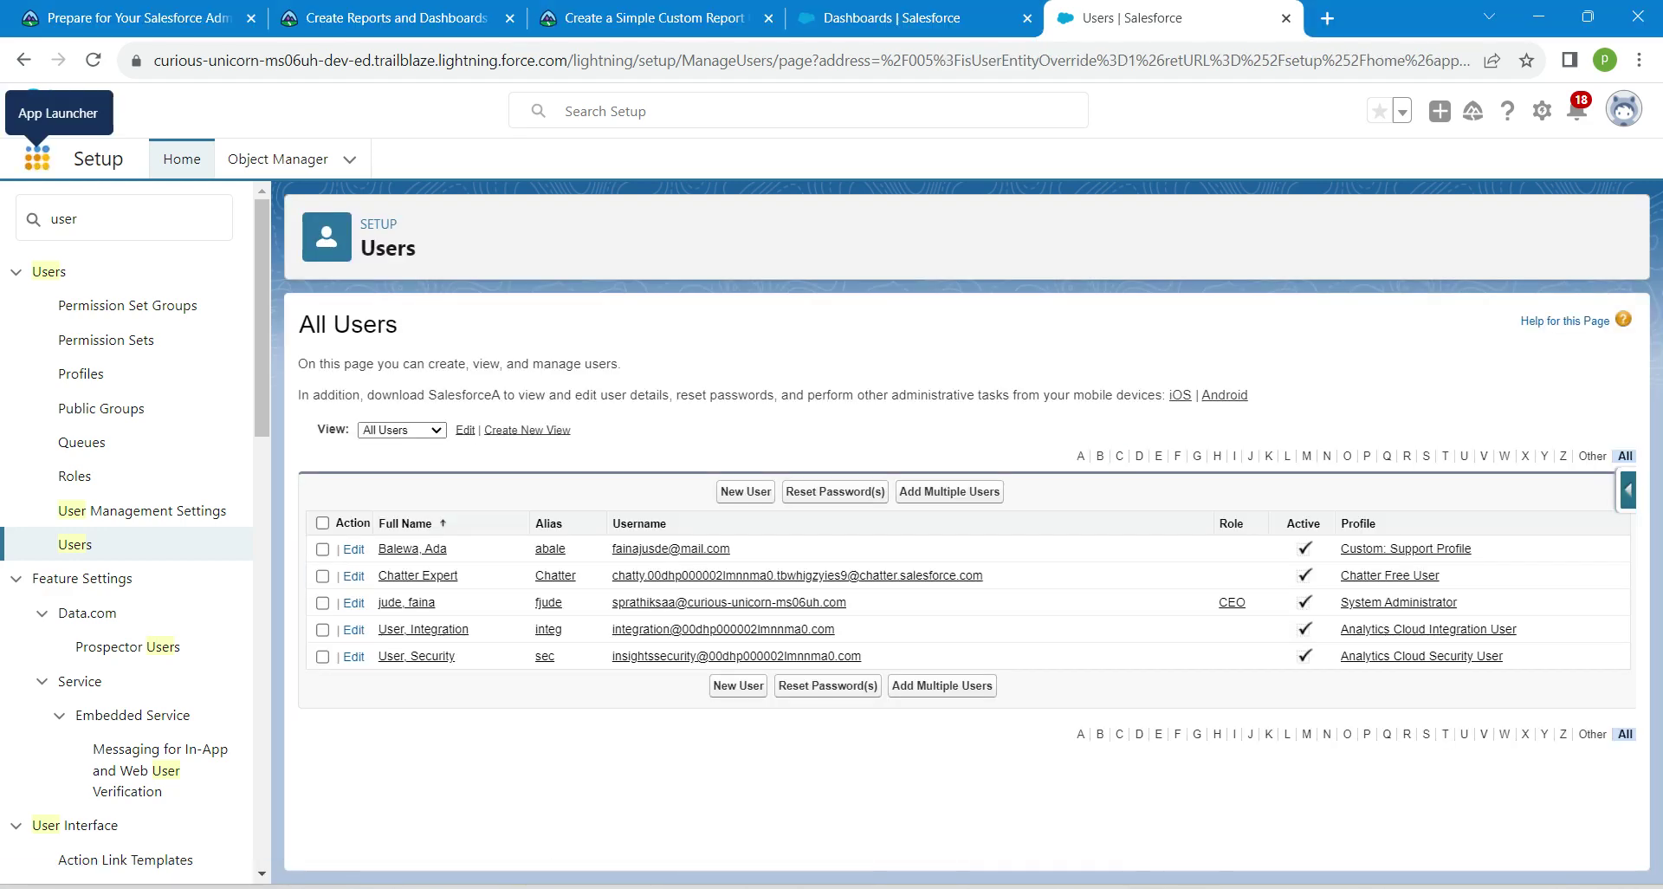
Open the Sales app's Opportunities and show the All Opportunities list view.
left_click(37, 158)
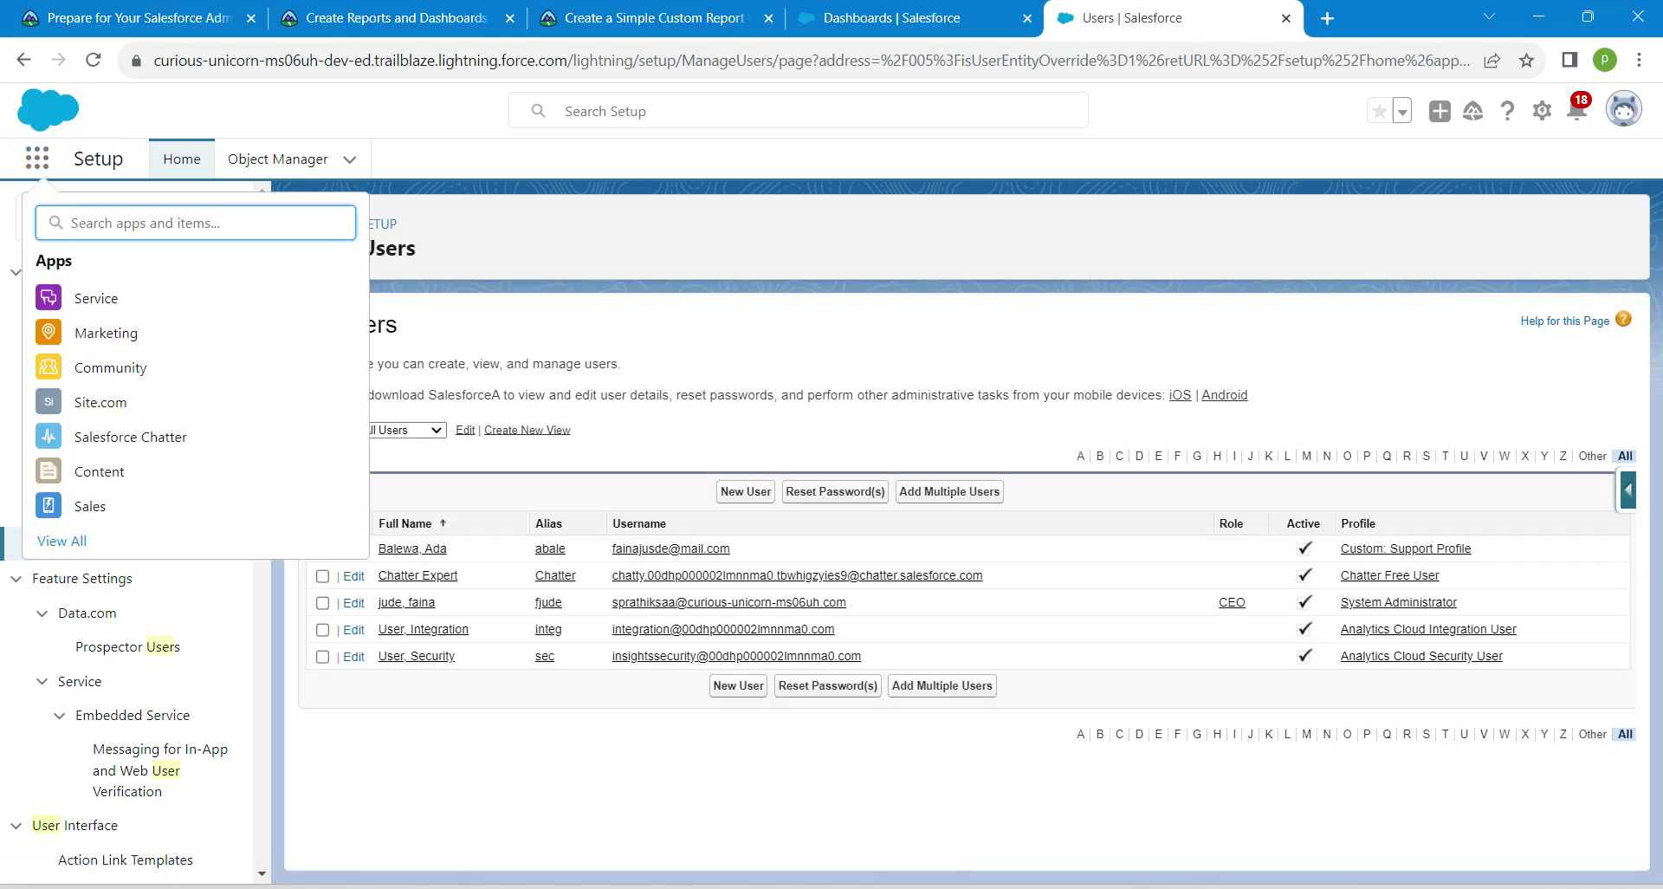
left_click(90, 506)
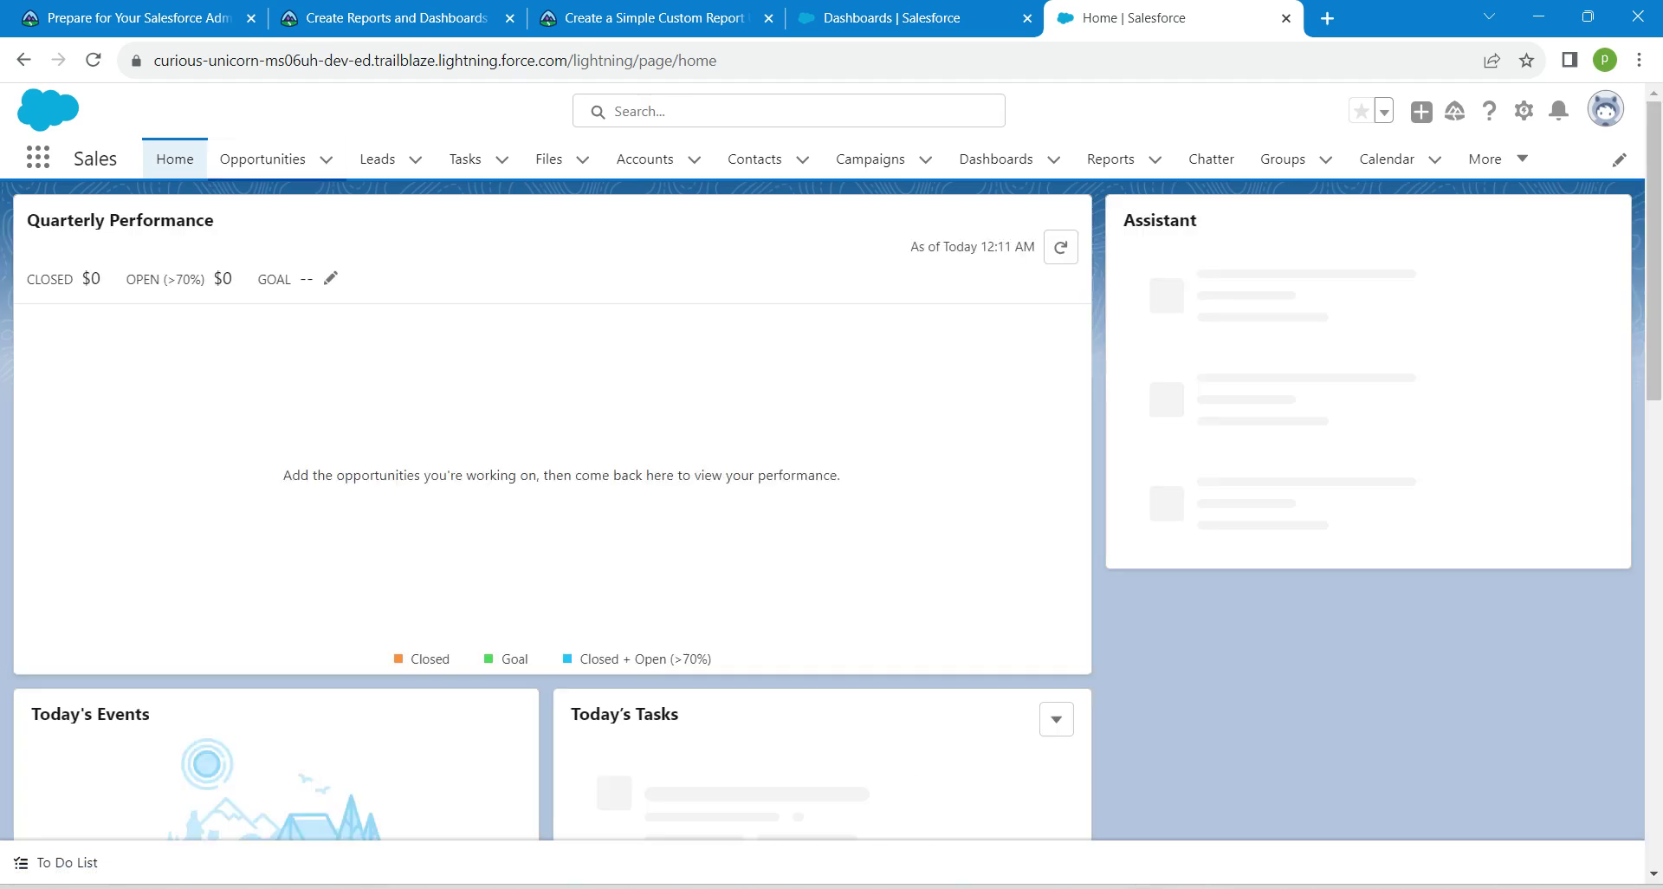
left_click(262, 158)
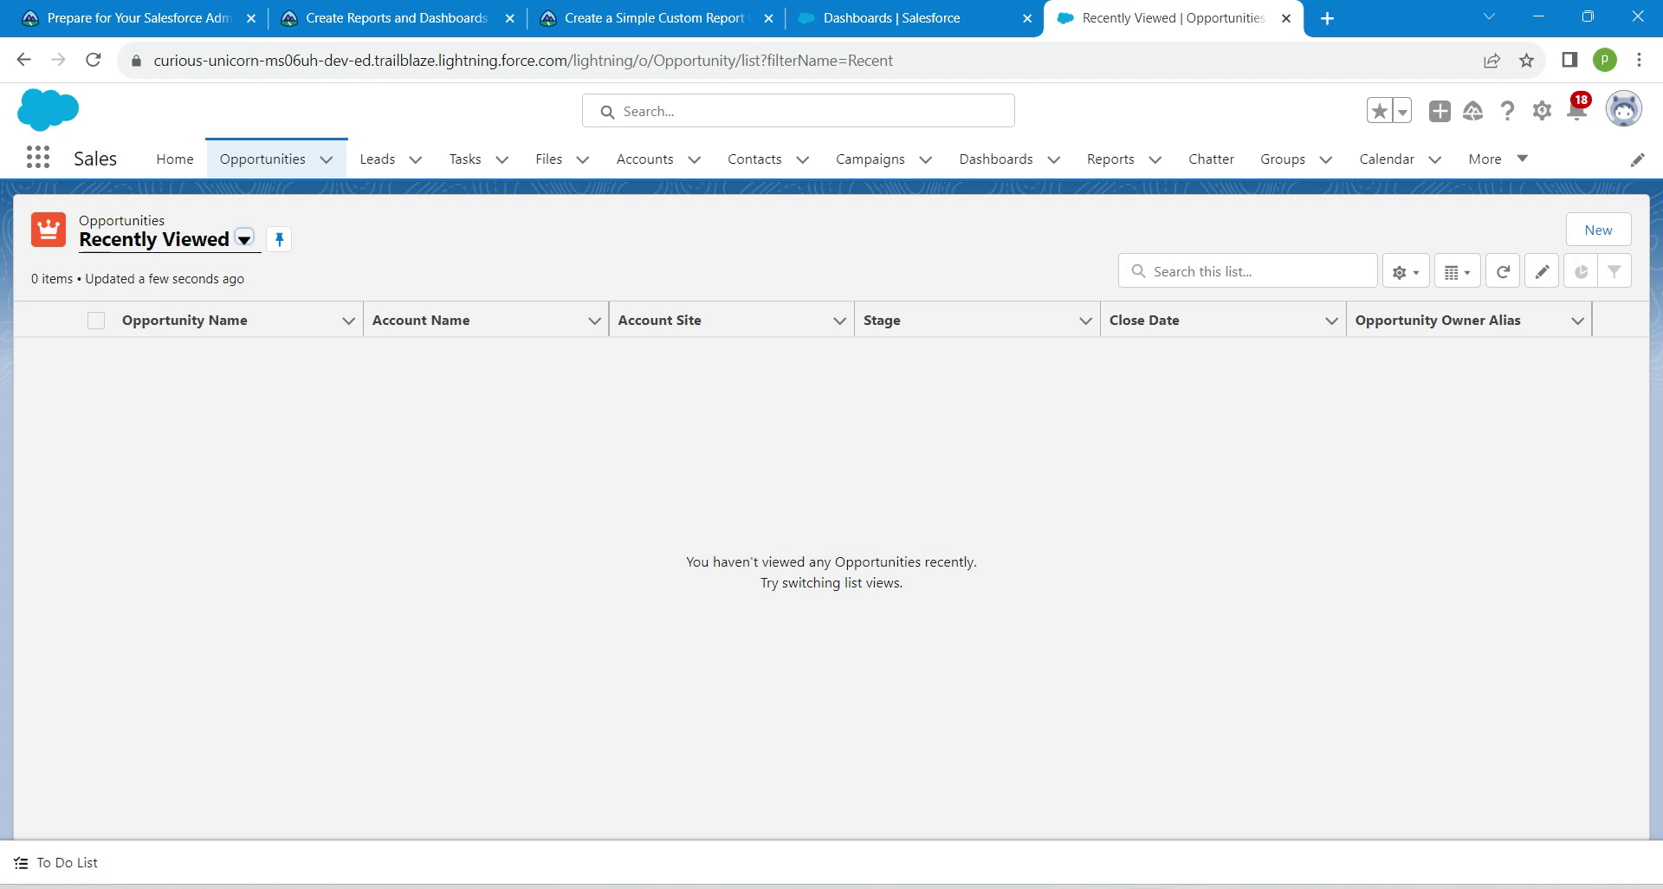
left_click(245, 239)
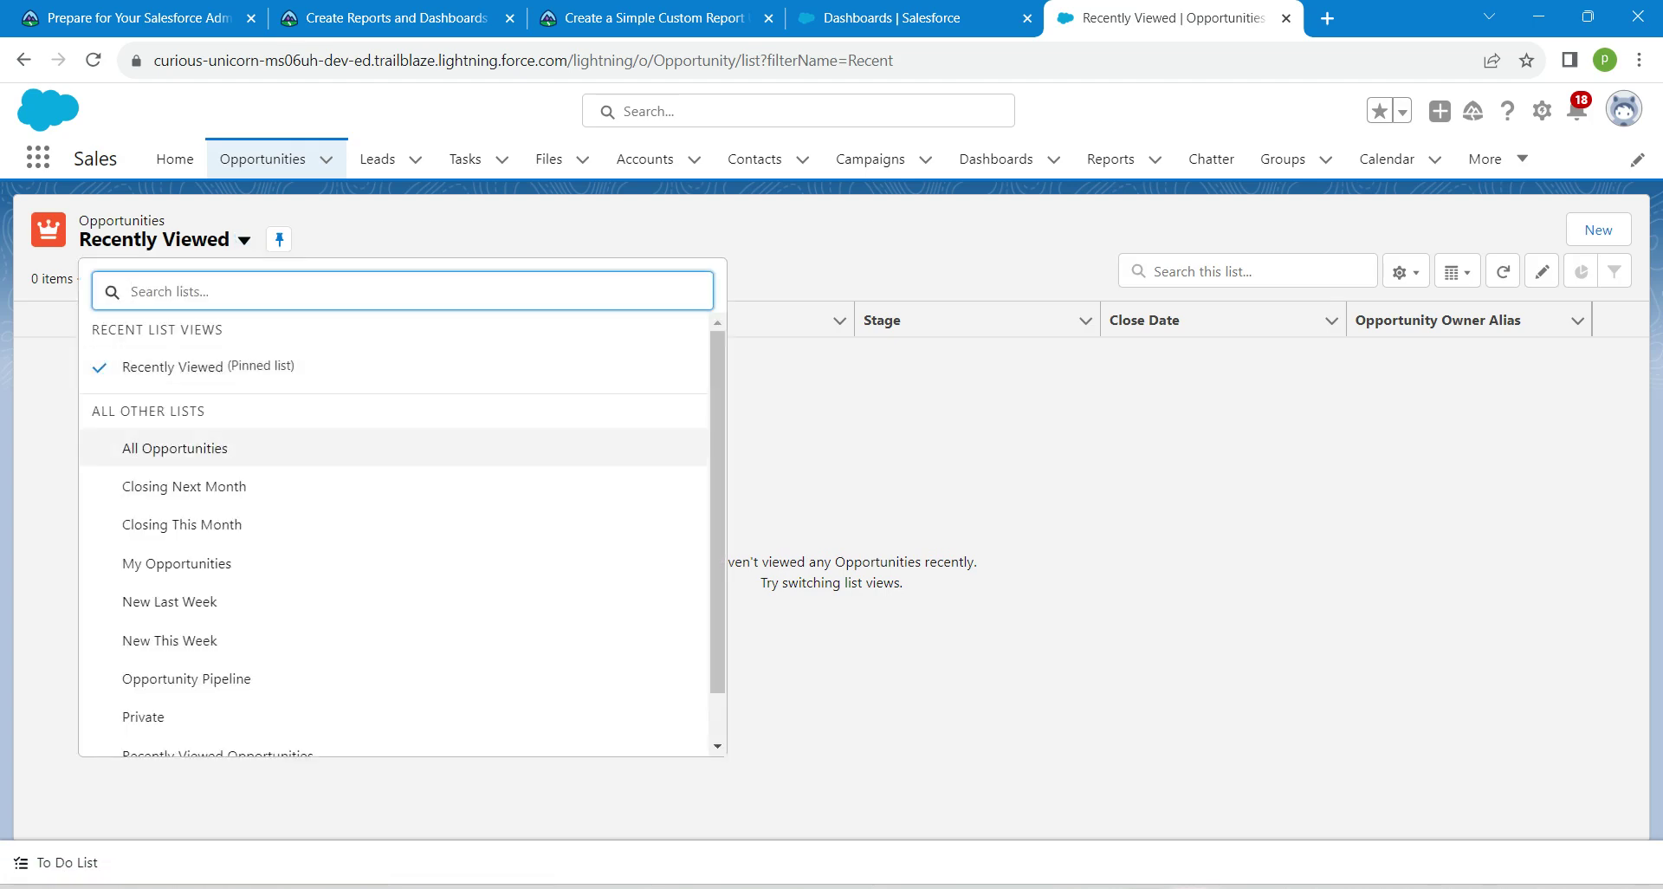
left_click(176, 447)
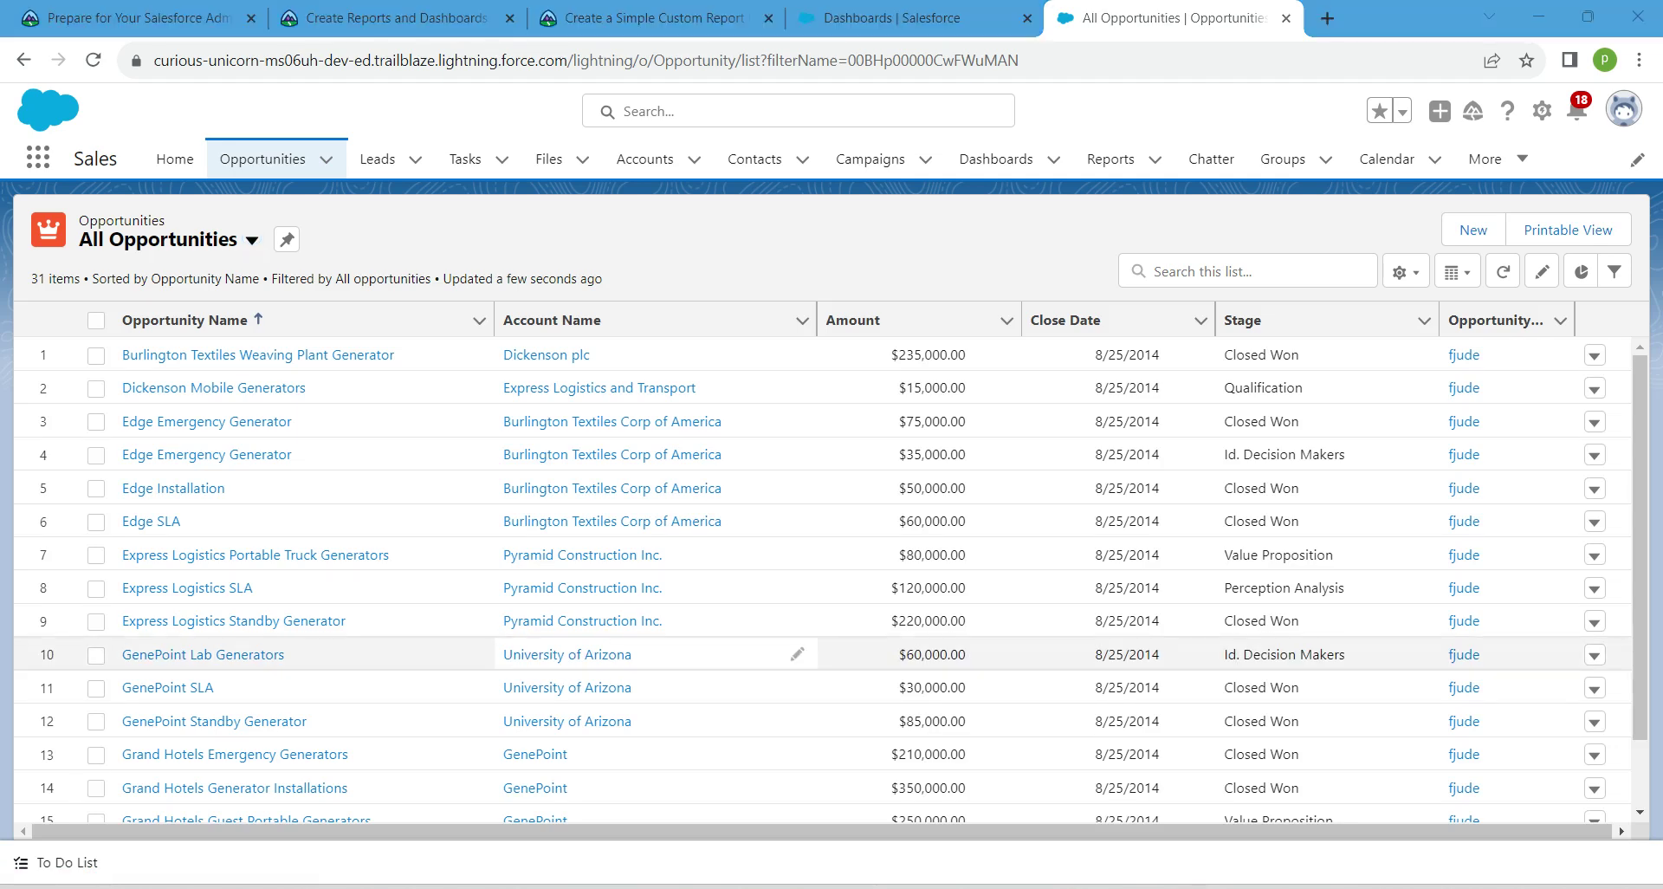
Sort the opportunities by Close Date, then set the close date of all selected records to 8/25/2014 and save.
left_click(96, 319)
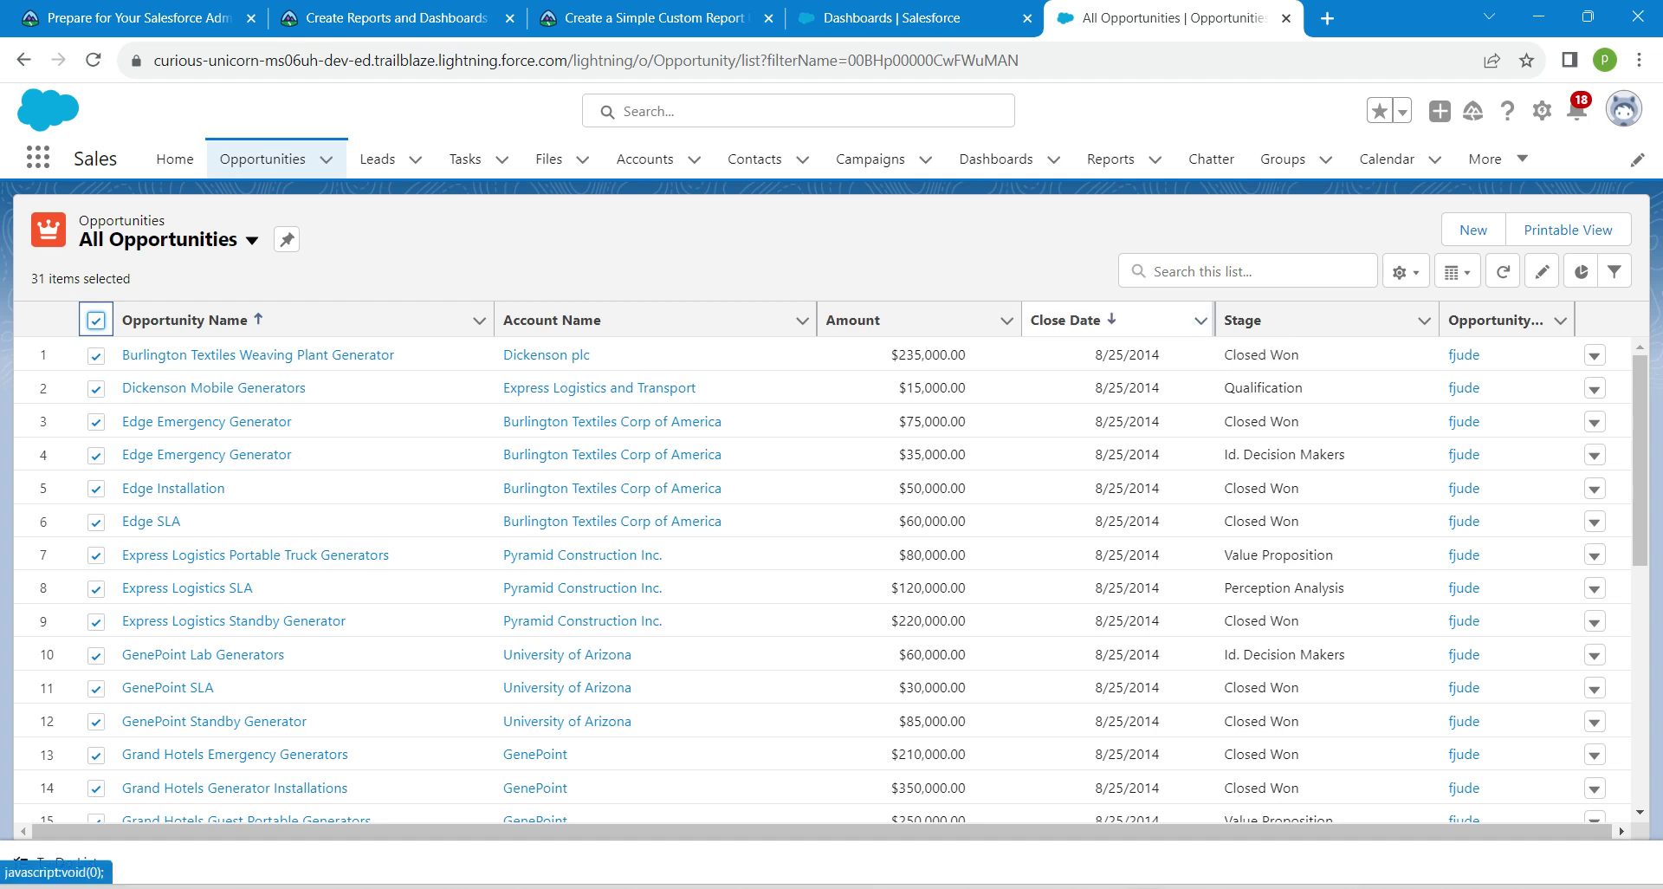
left_click(1065, 320)
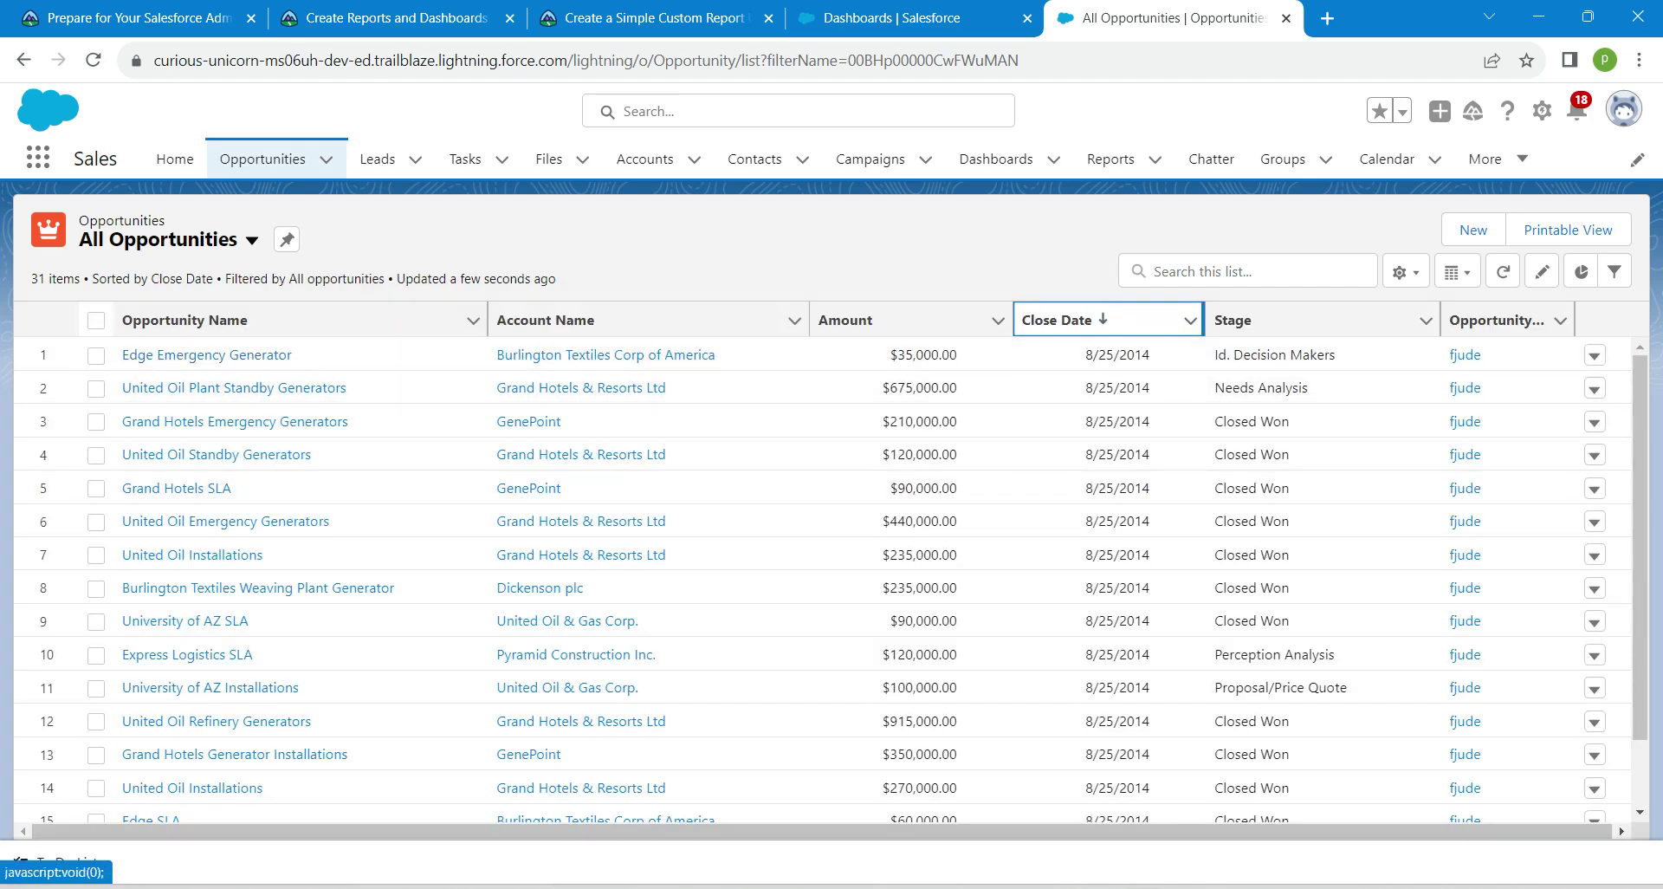
left_click(95, 319)
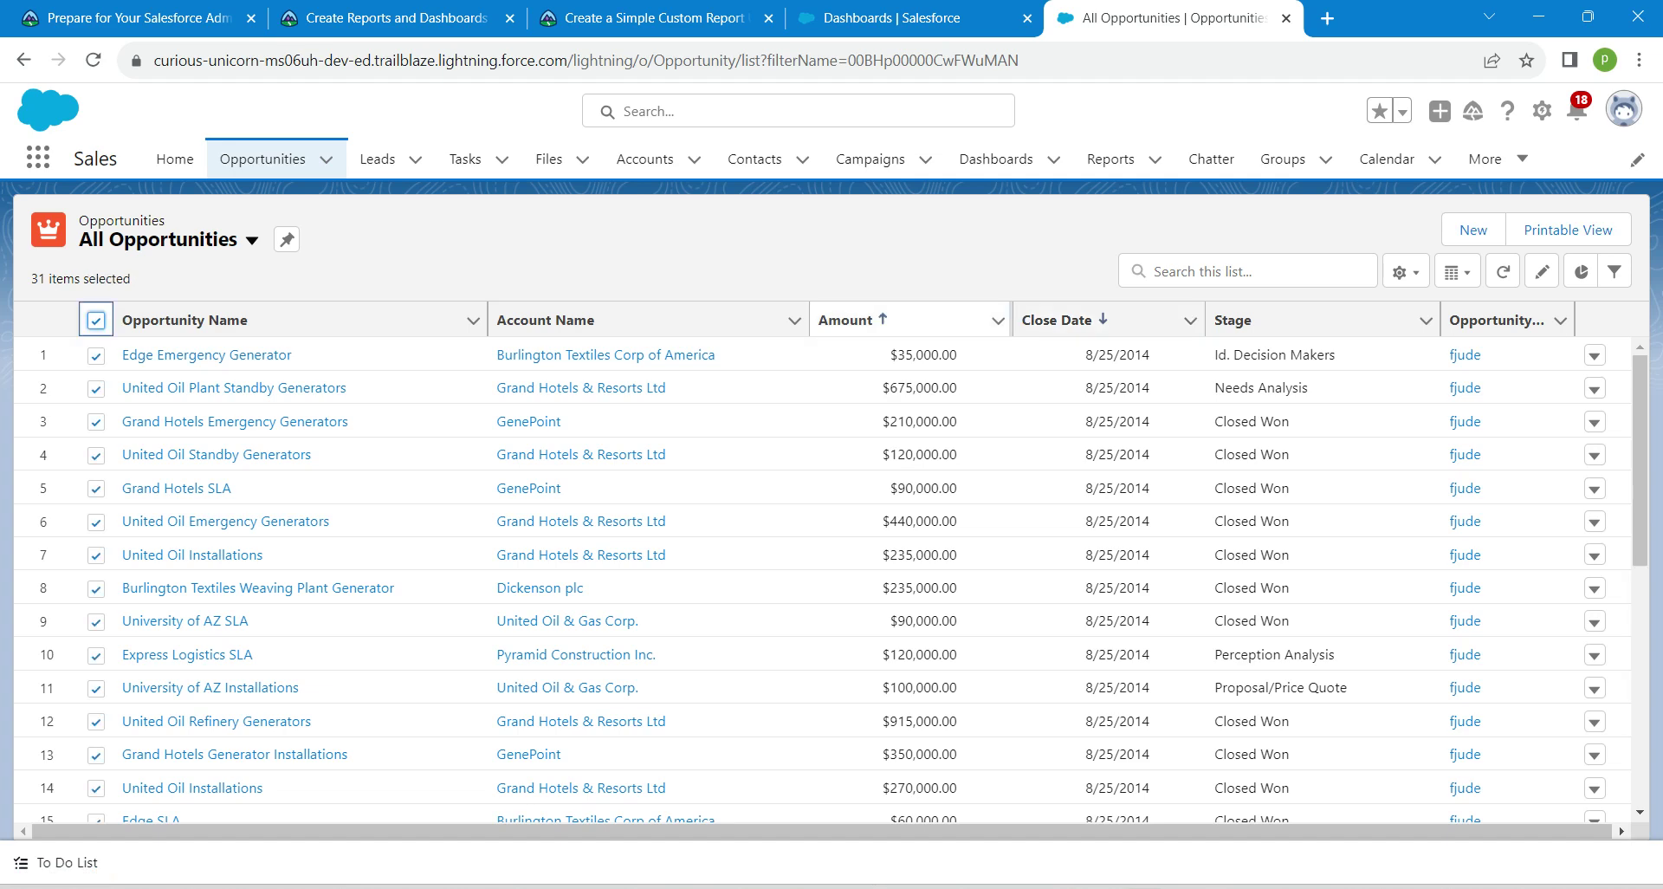
left_click(1185, 354)
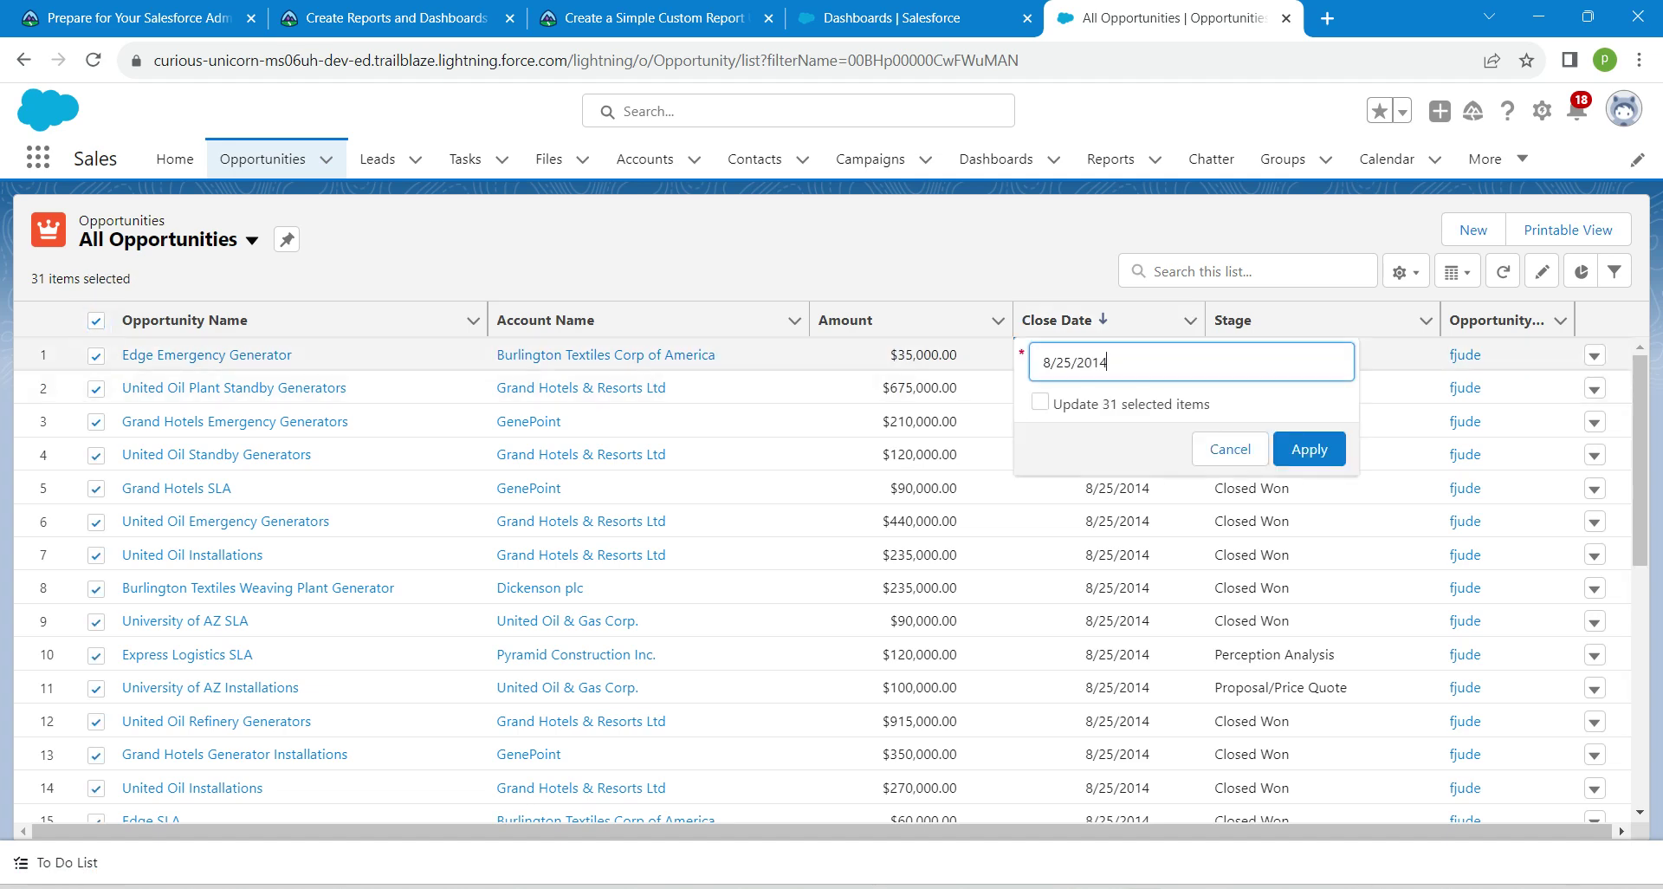
left_click(1333, 364)
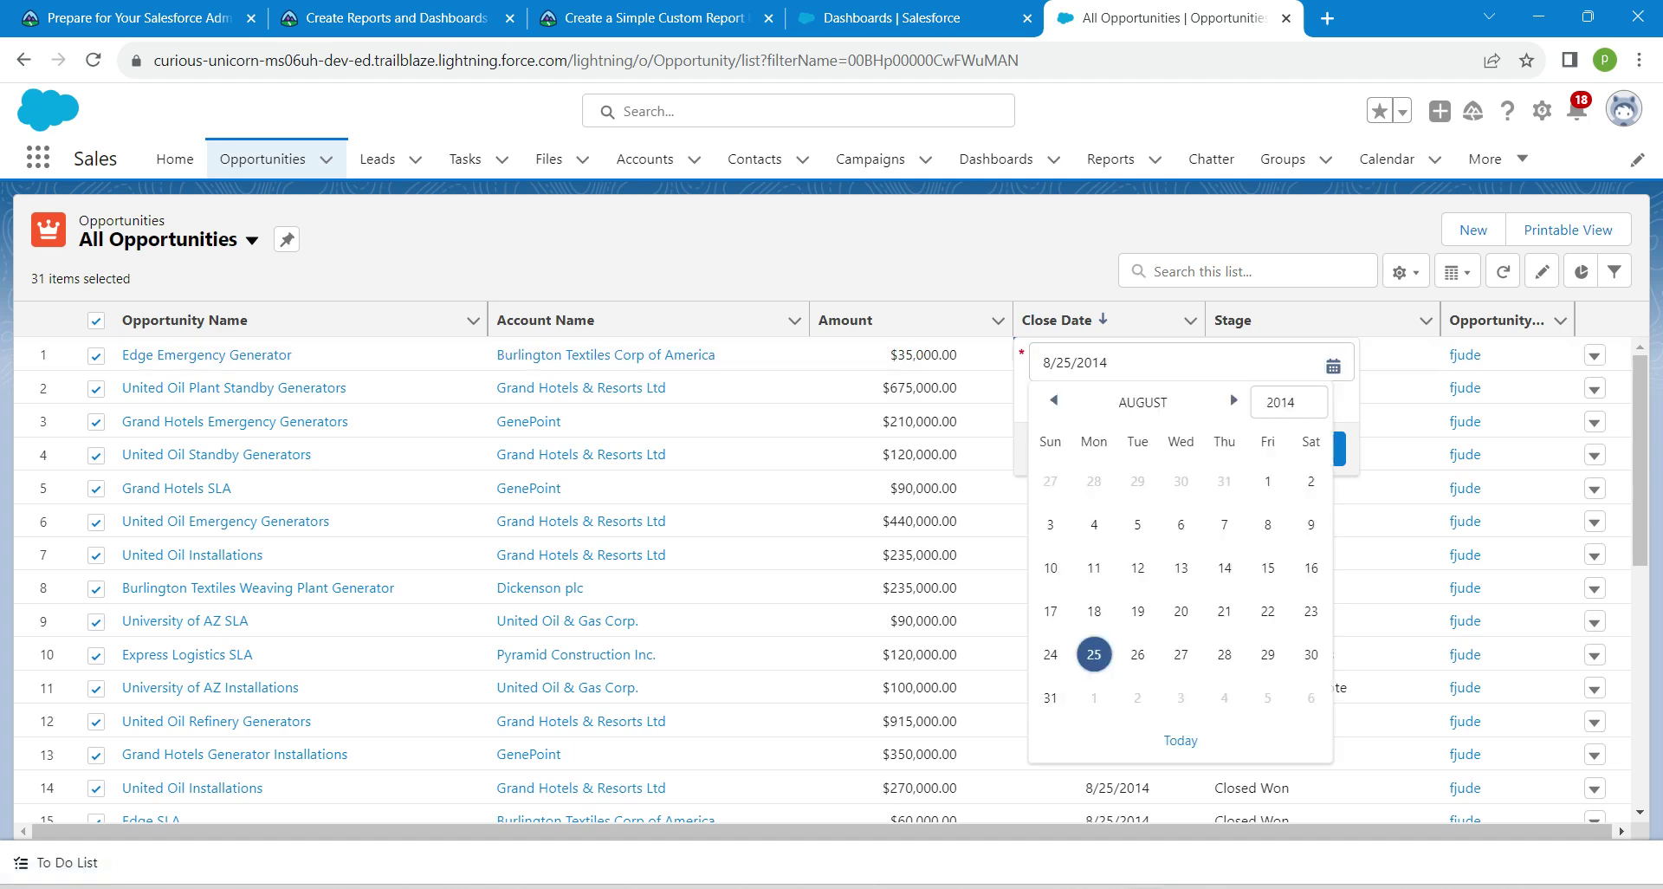
left_click(1094, 654)
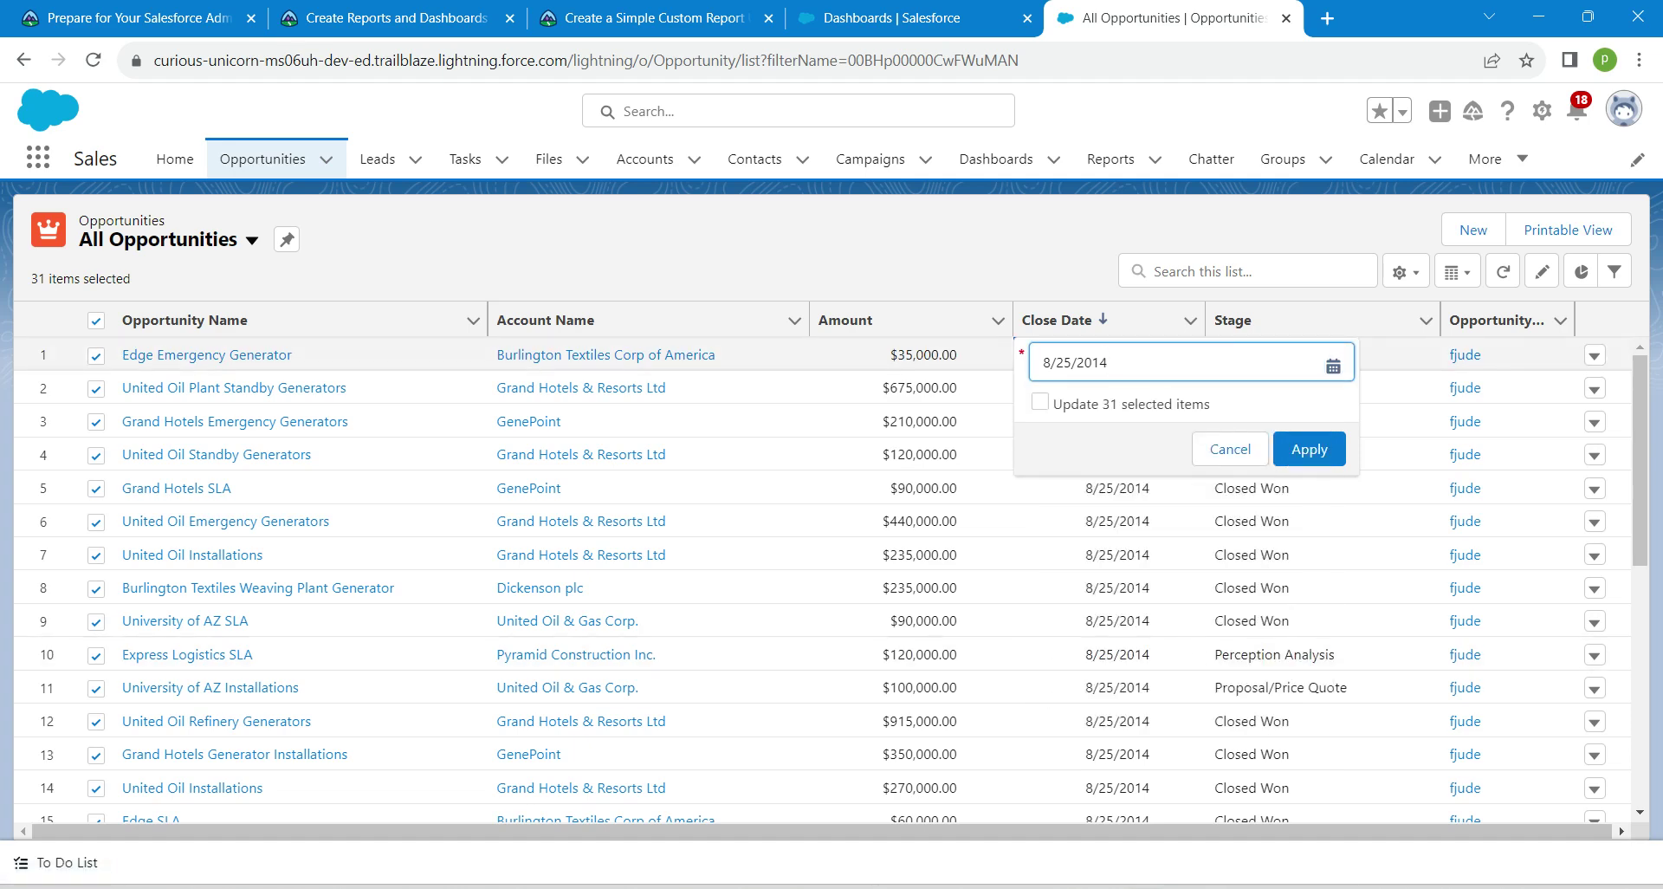
left_click(1039, 402)
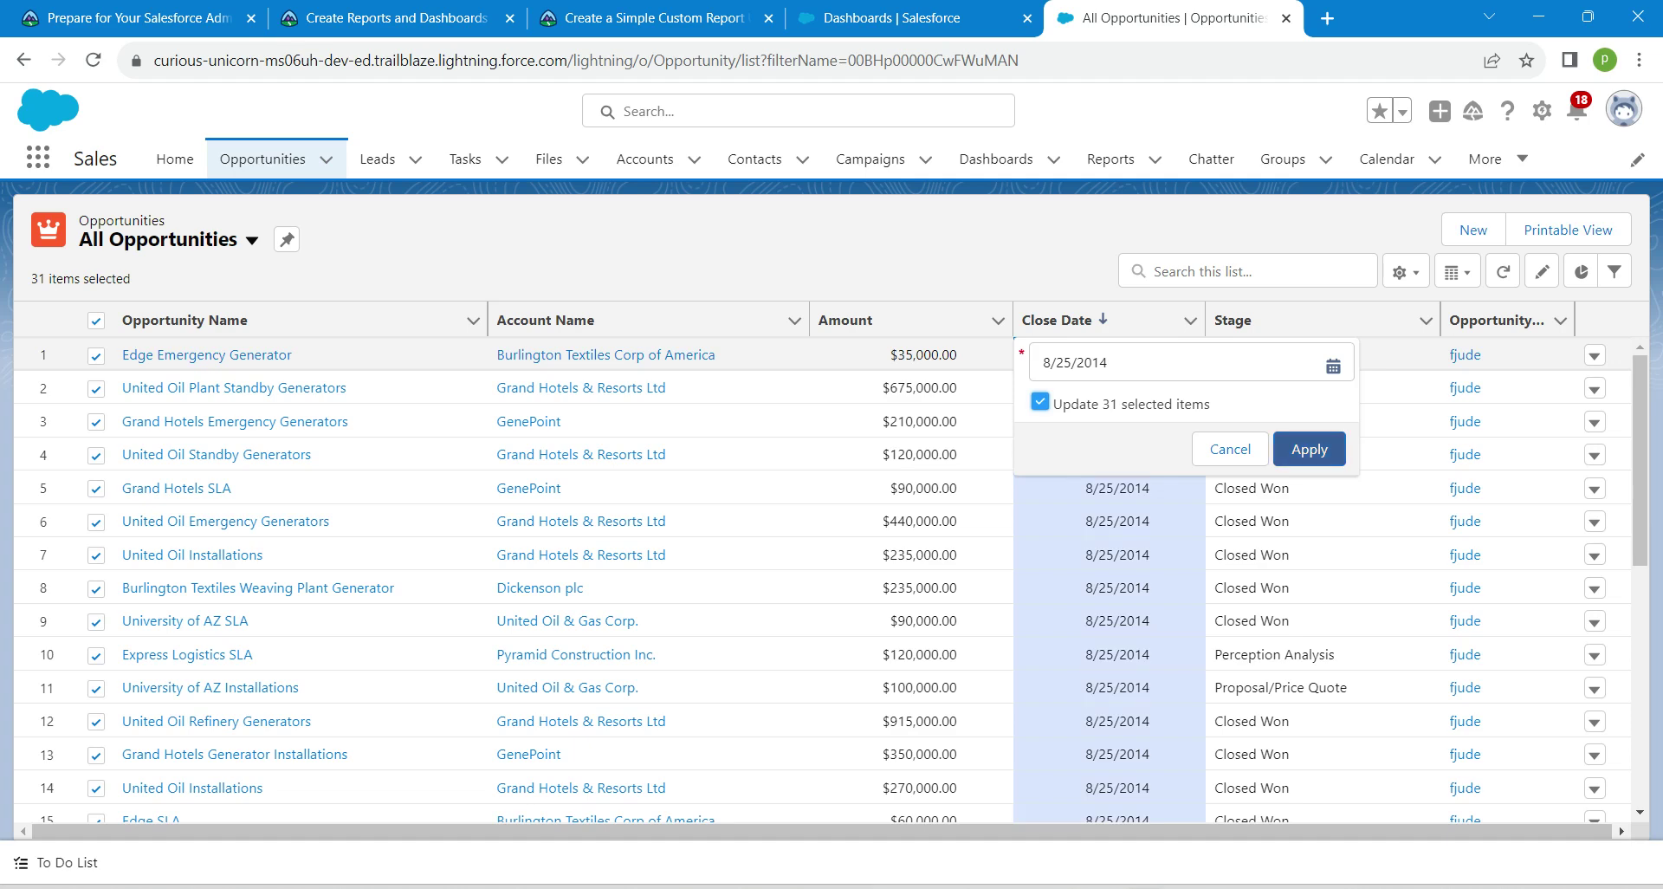
left_click(1308, 449)
left_click(1308, 449)
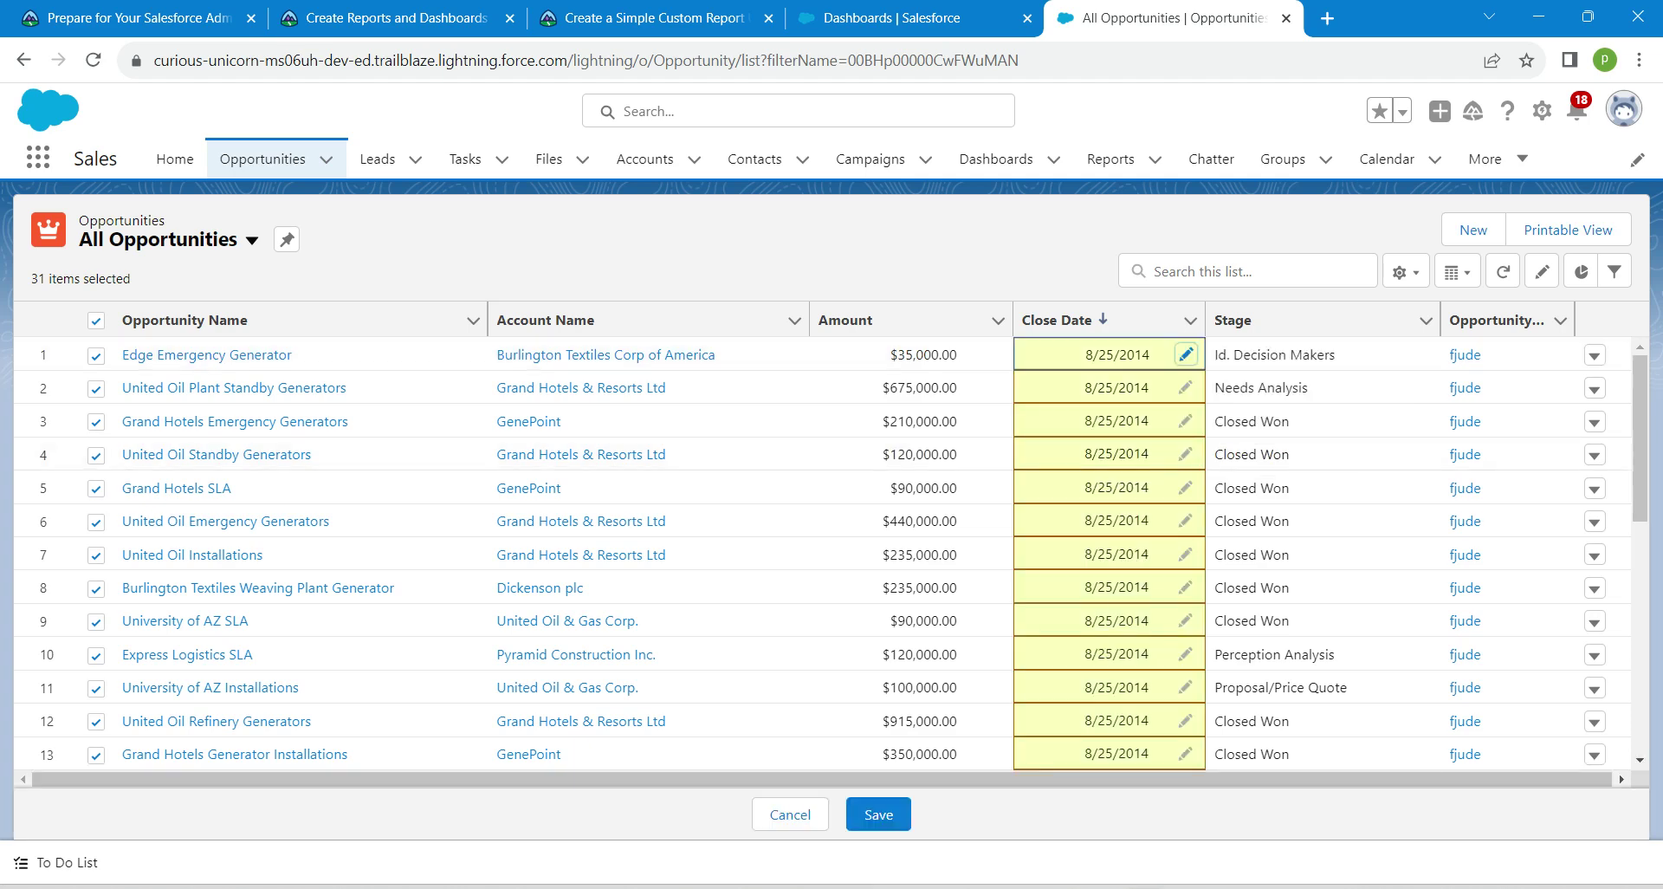
left_click(878, 814)
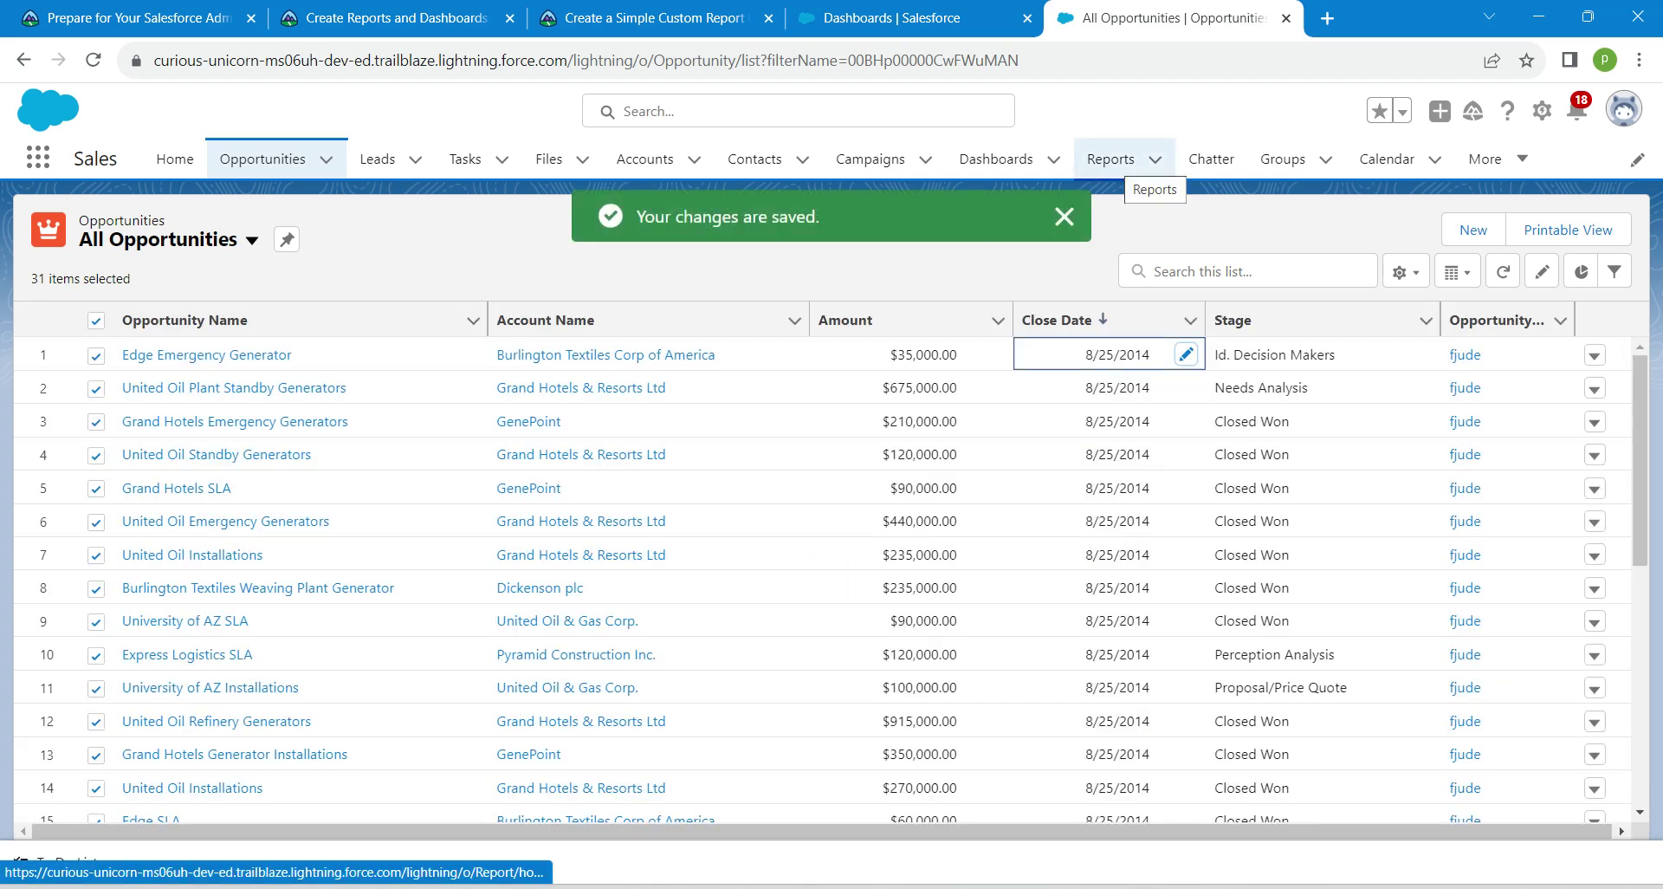
Start a new report using the standard Opportunities report type from the Opportunities category.
left_click(1113, 160)
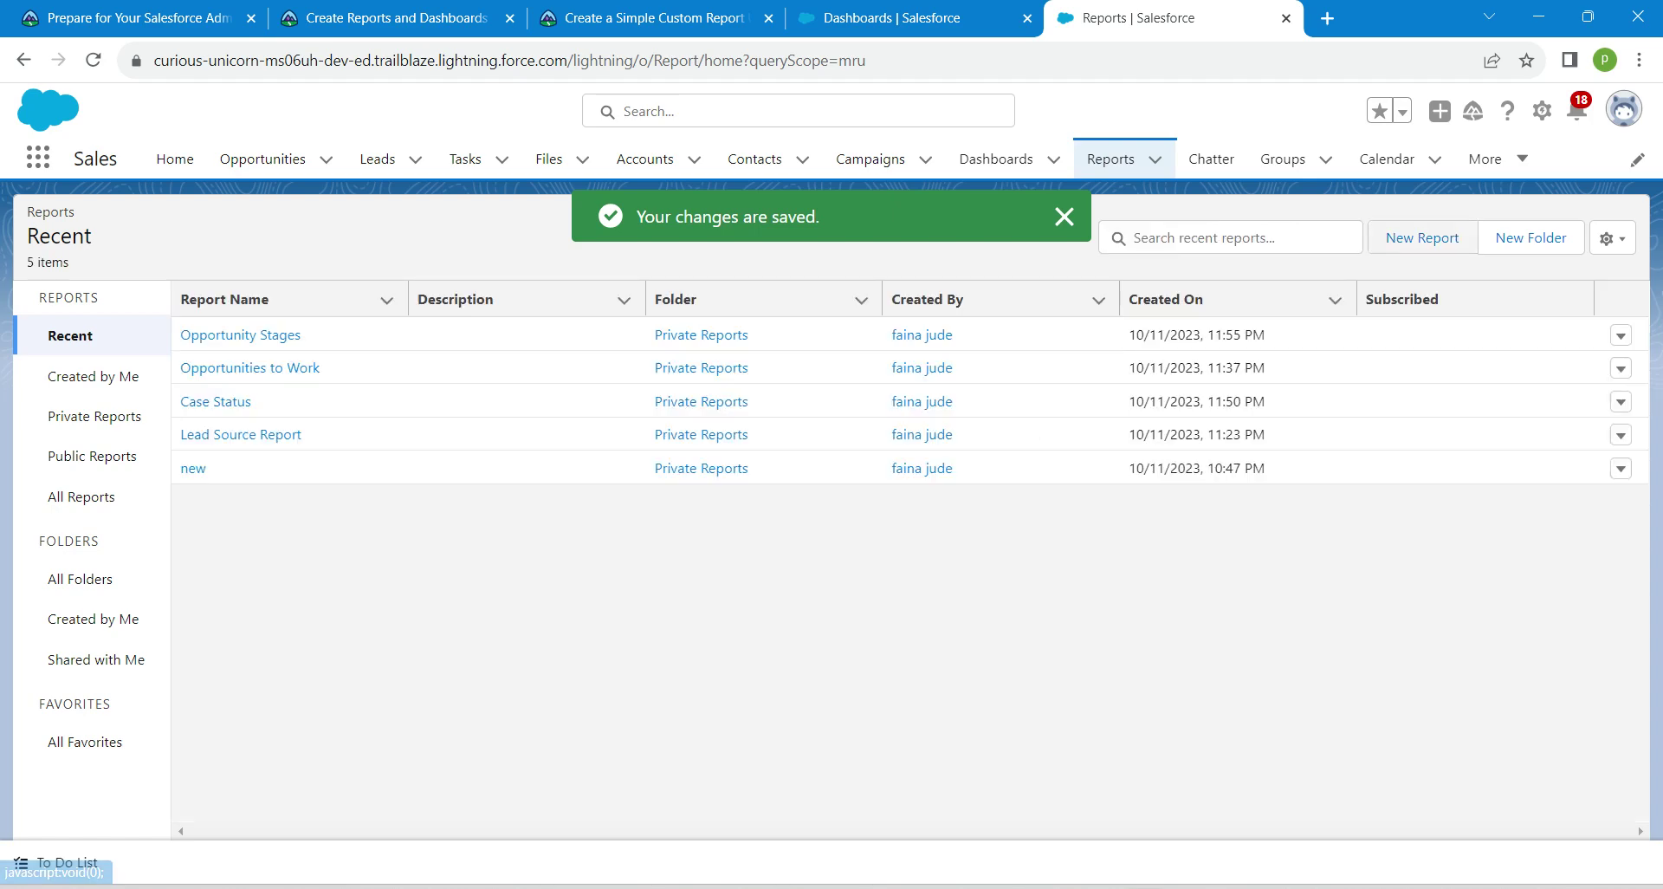
left_click(1422, 236)
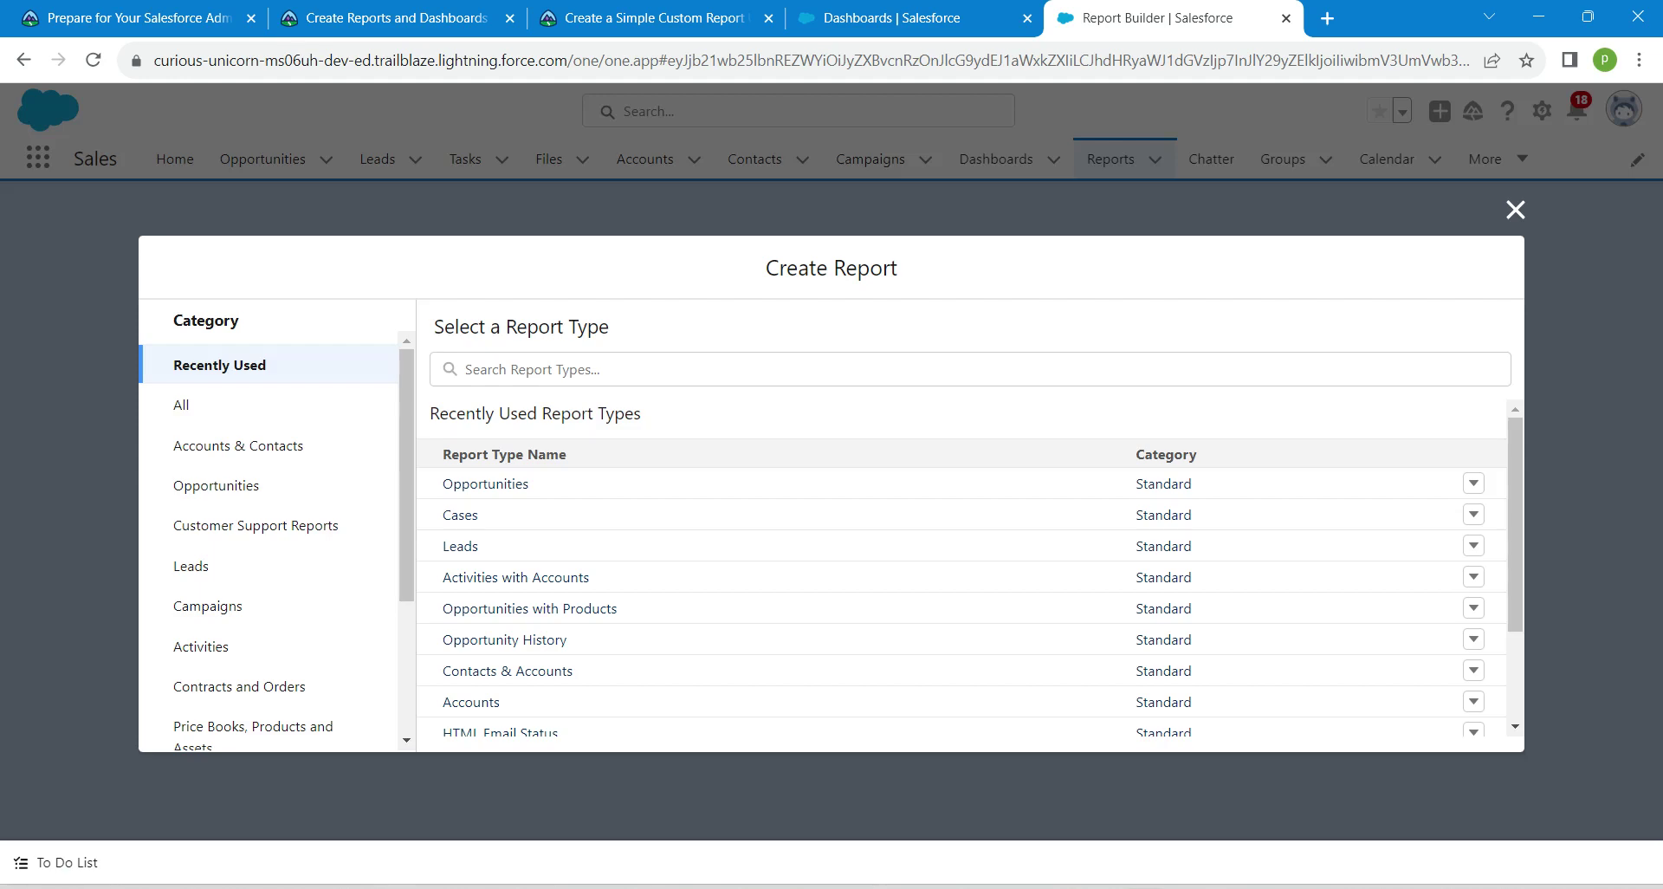
left_click(217, 485)
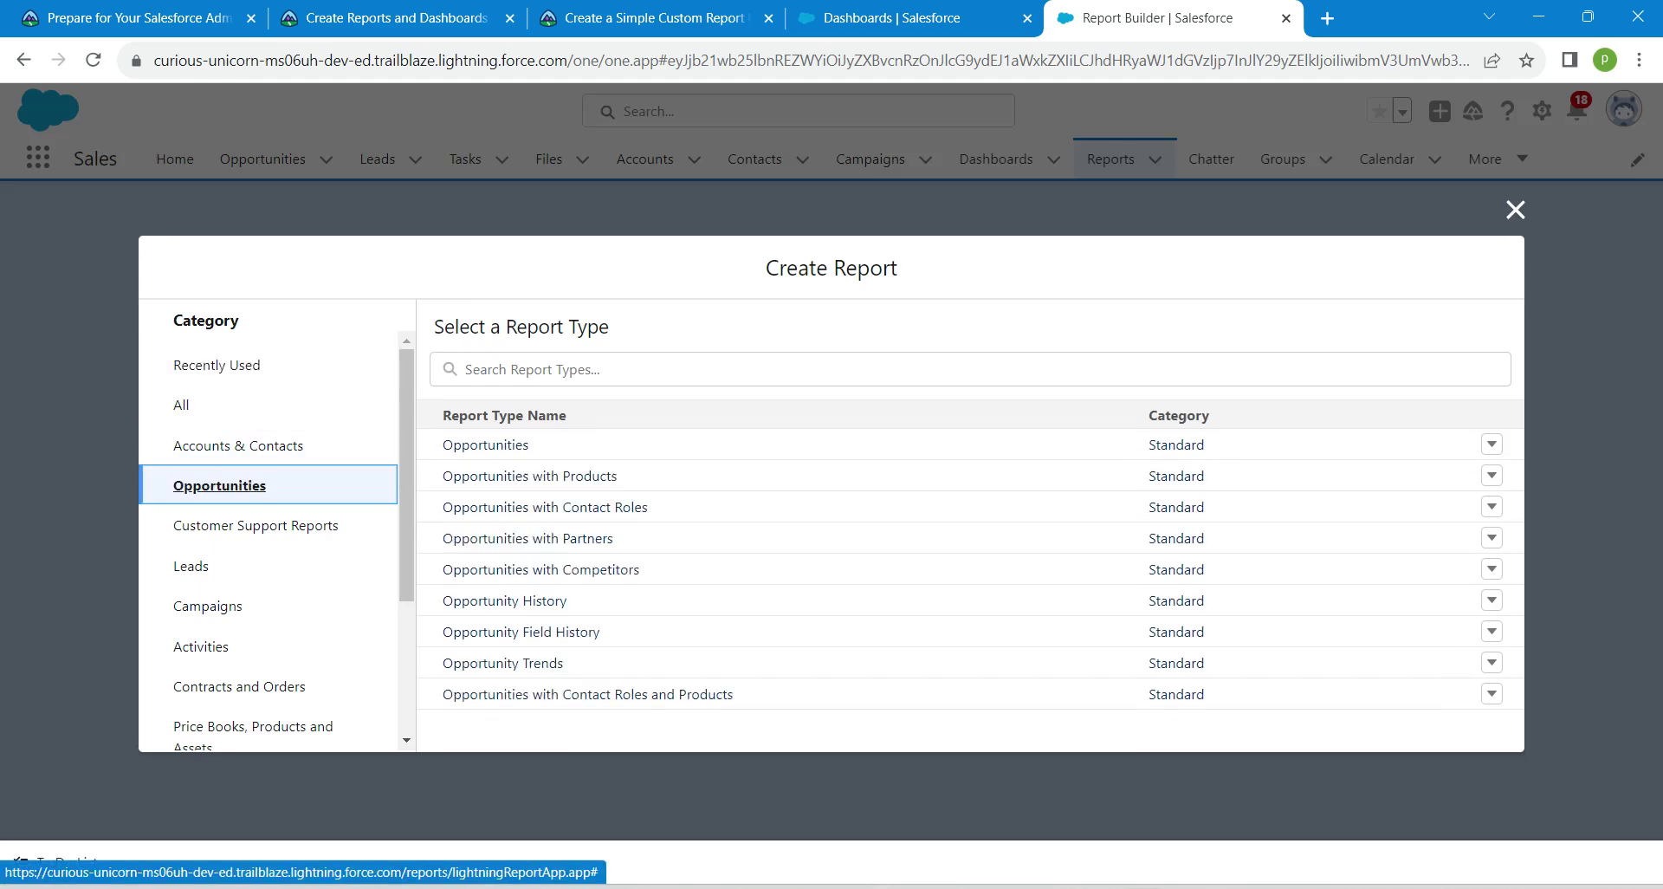
left_click(484, 444)
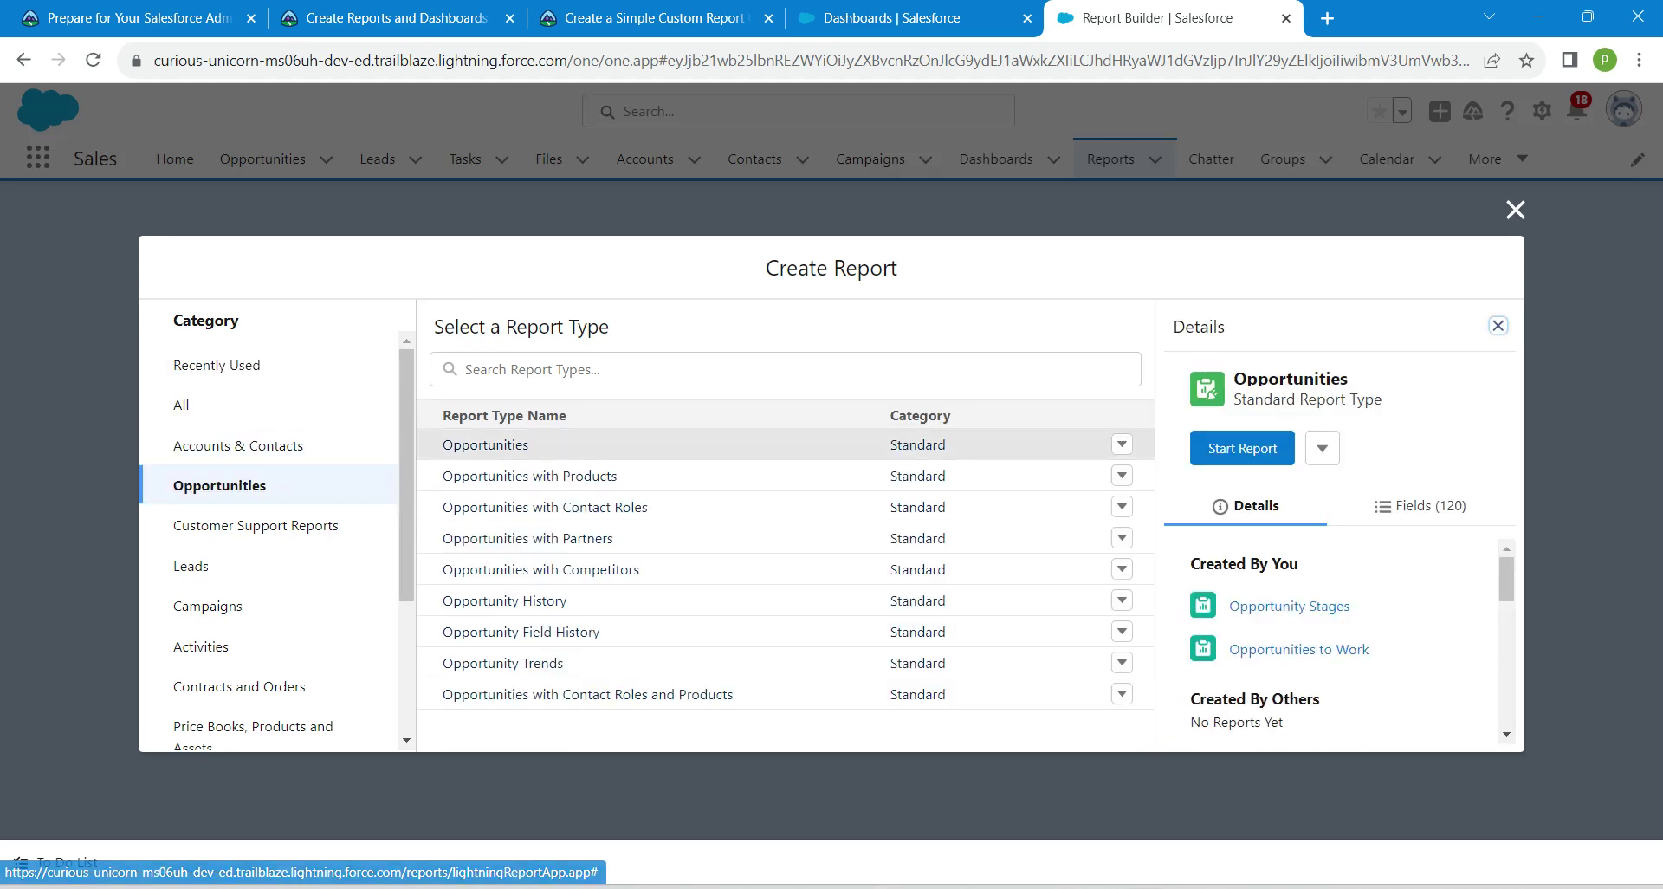
left_click(1242, 448)
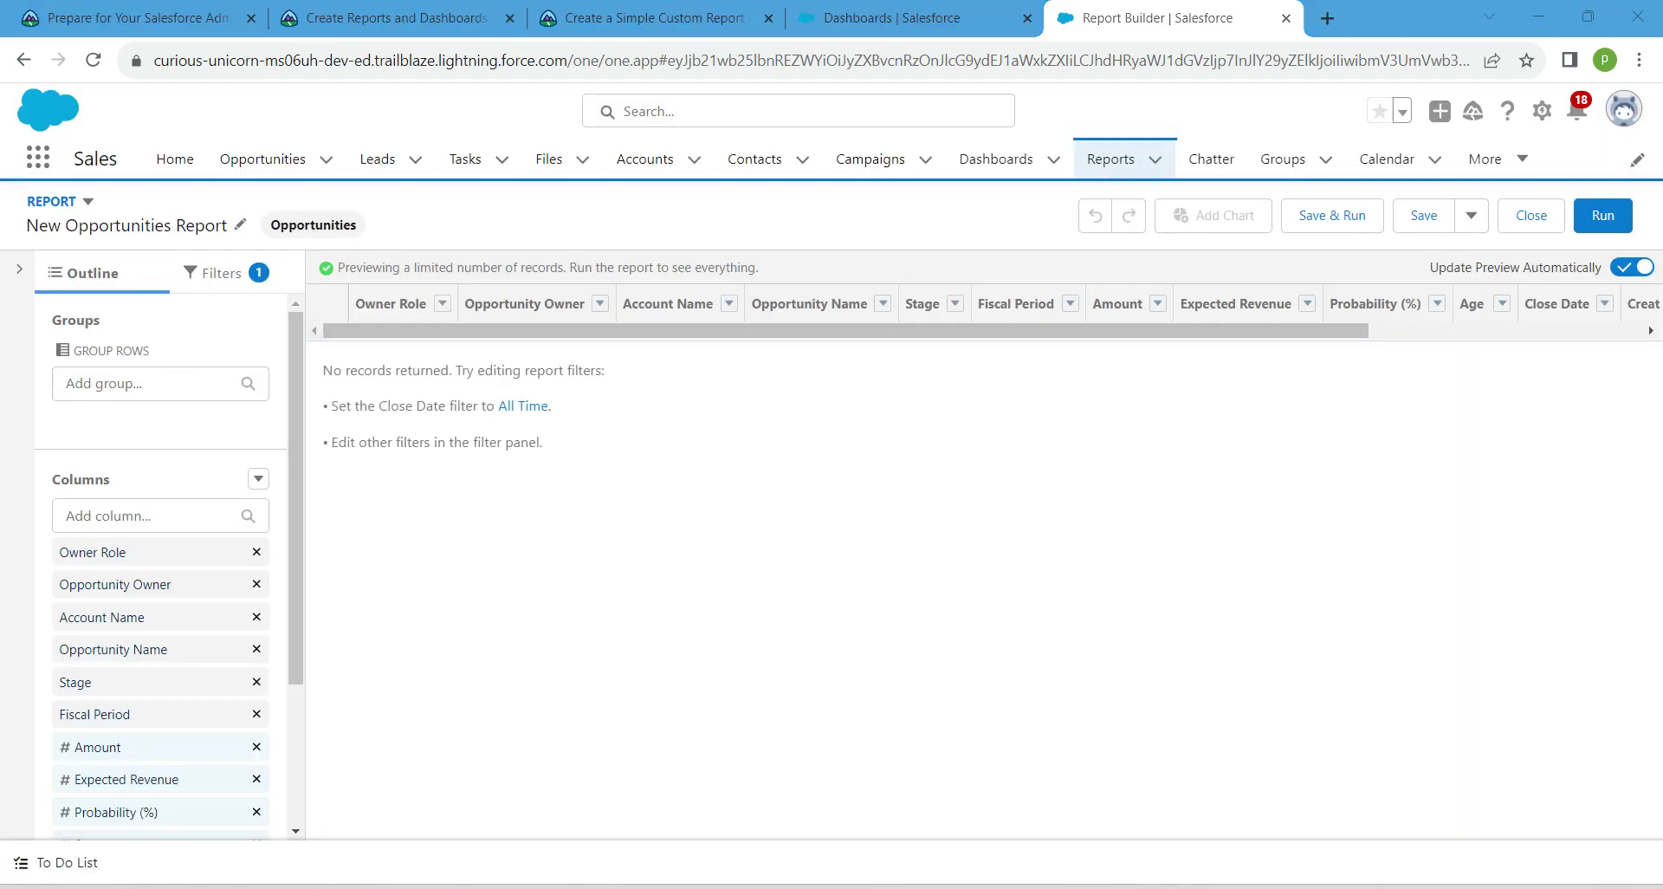
Set the report's Close Date filter to All Time and group its rows by Opportunity Owner.
left_click(1631, 266)
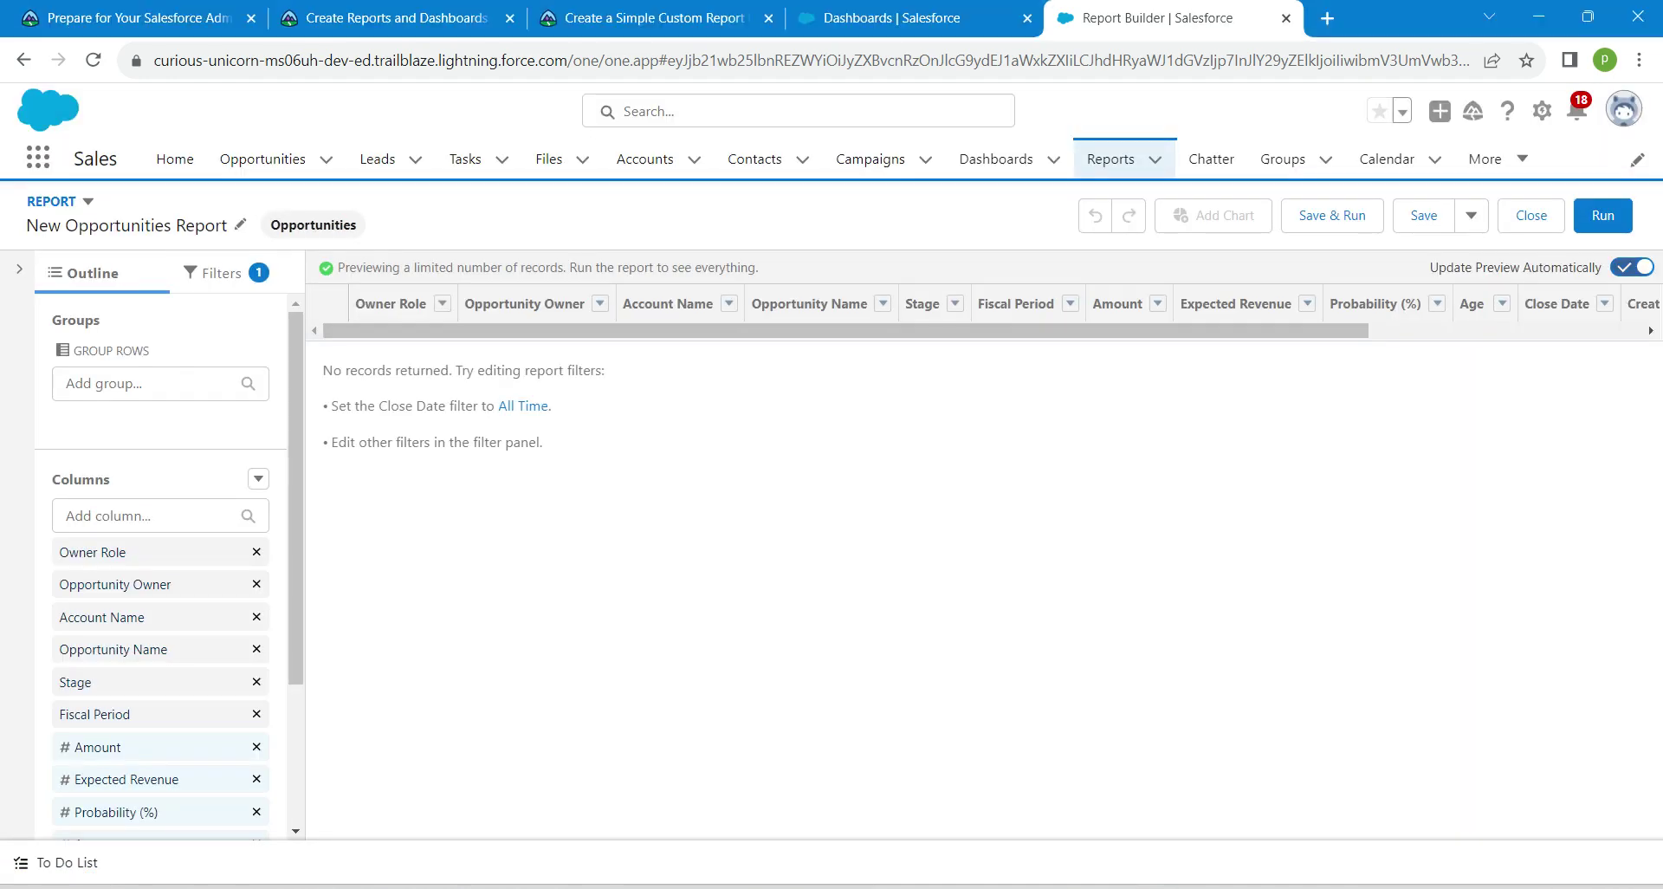
left_click(1631, 267)
left_click(523, 405)
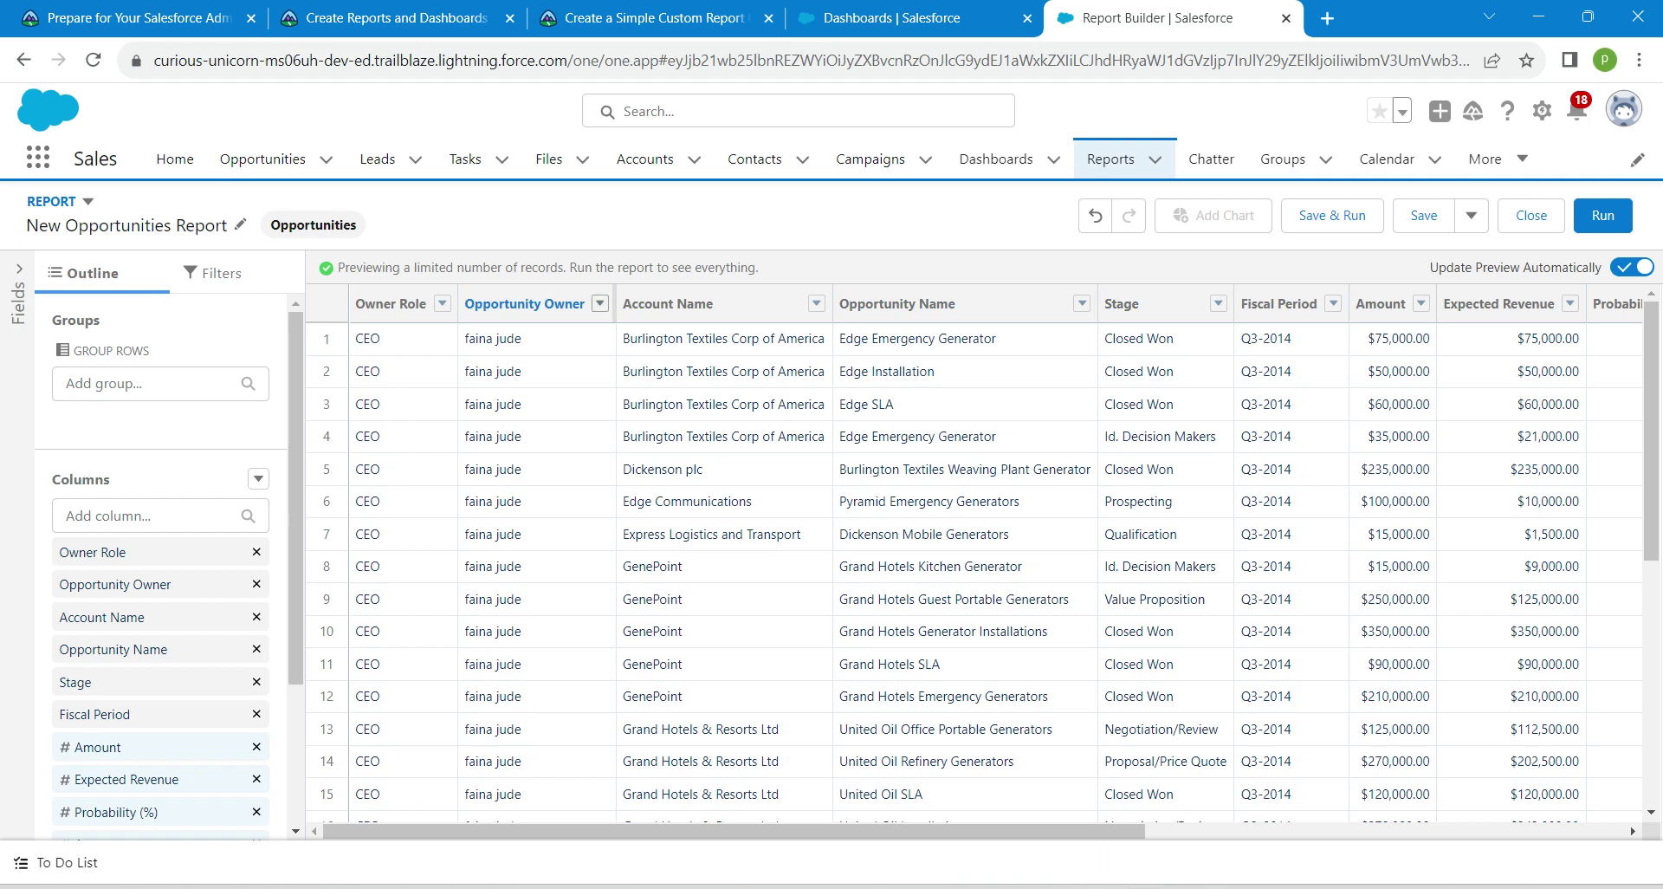
left_click(600, 302)
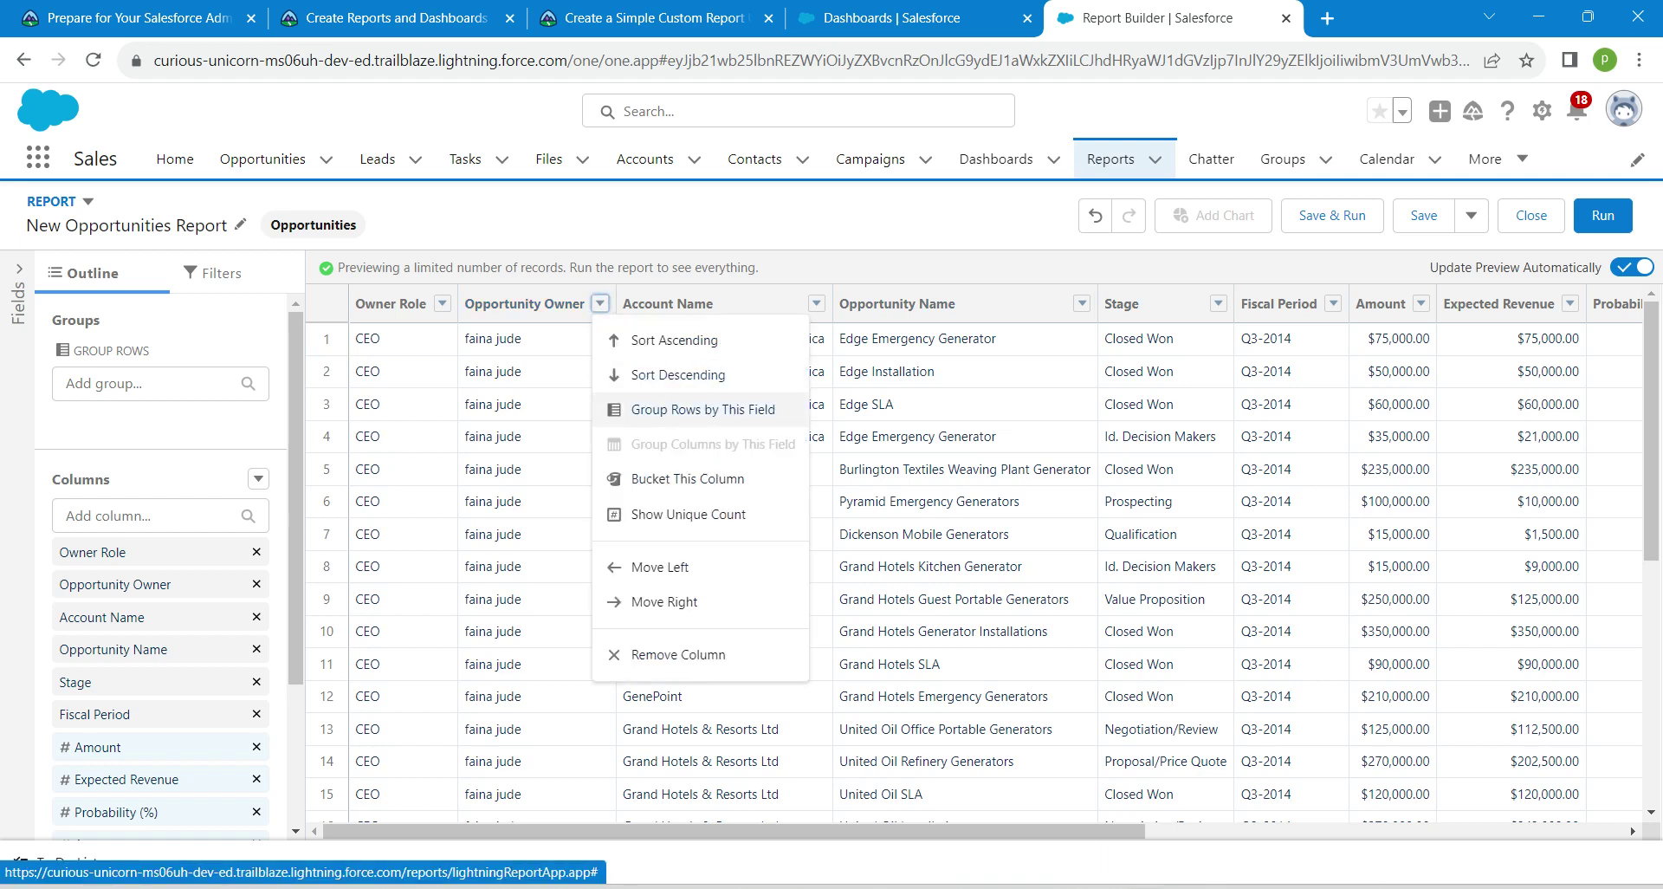
left_click(684, 409)
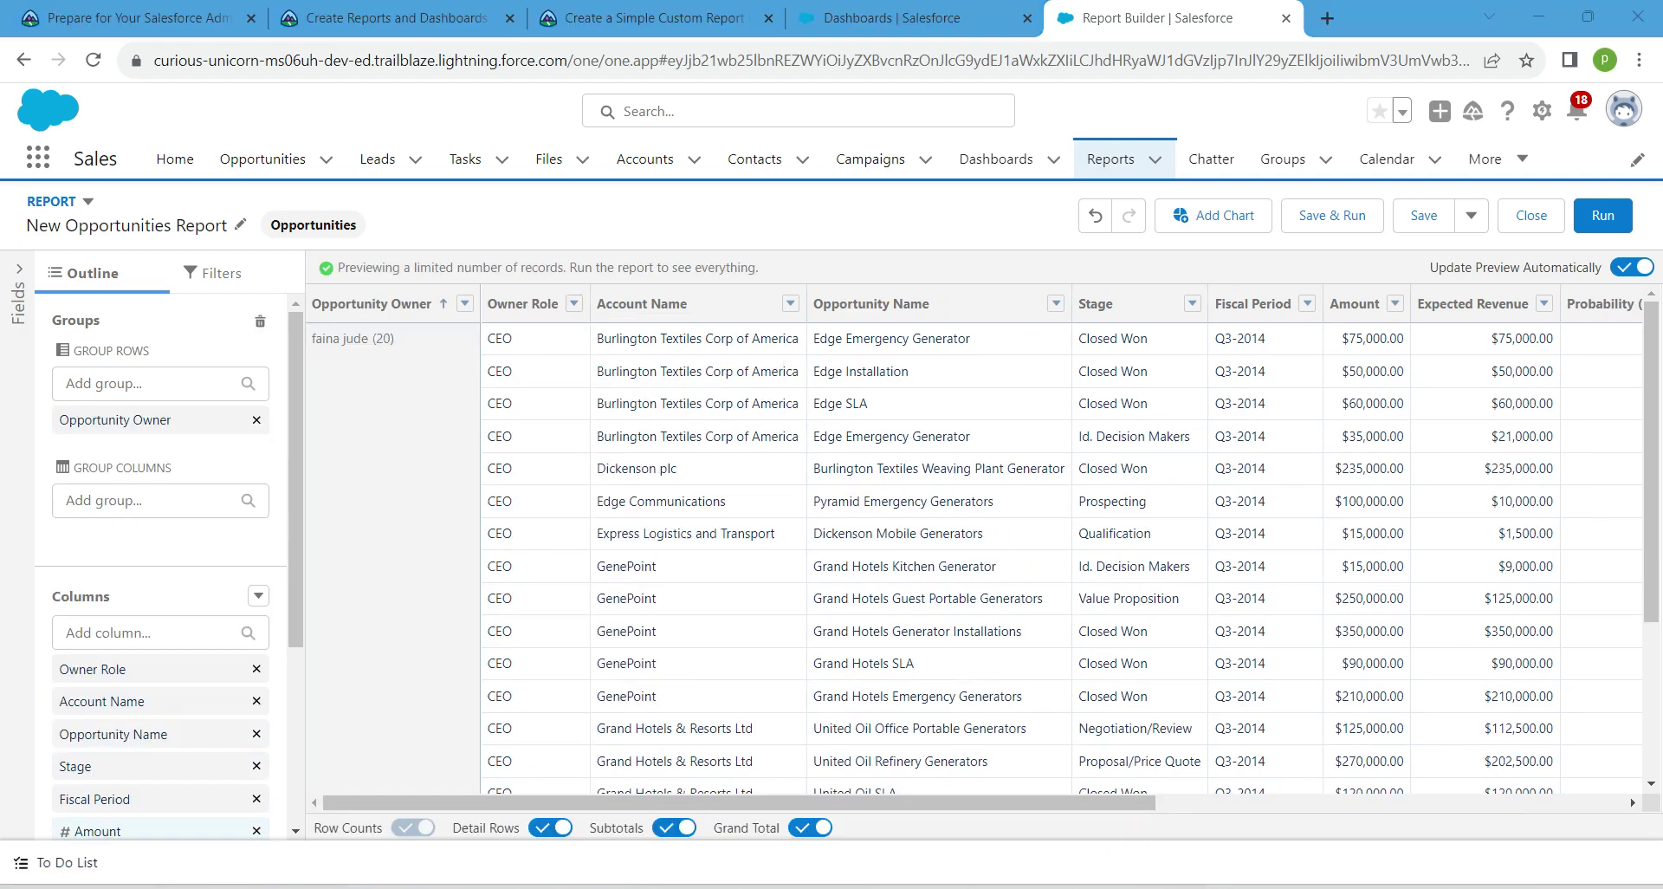
Set the report's Close Date filter range to Current FQ and apply it.
left_click(212, 273)
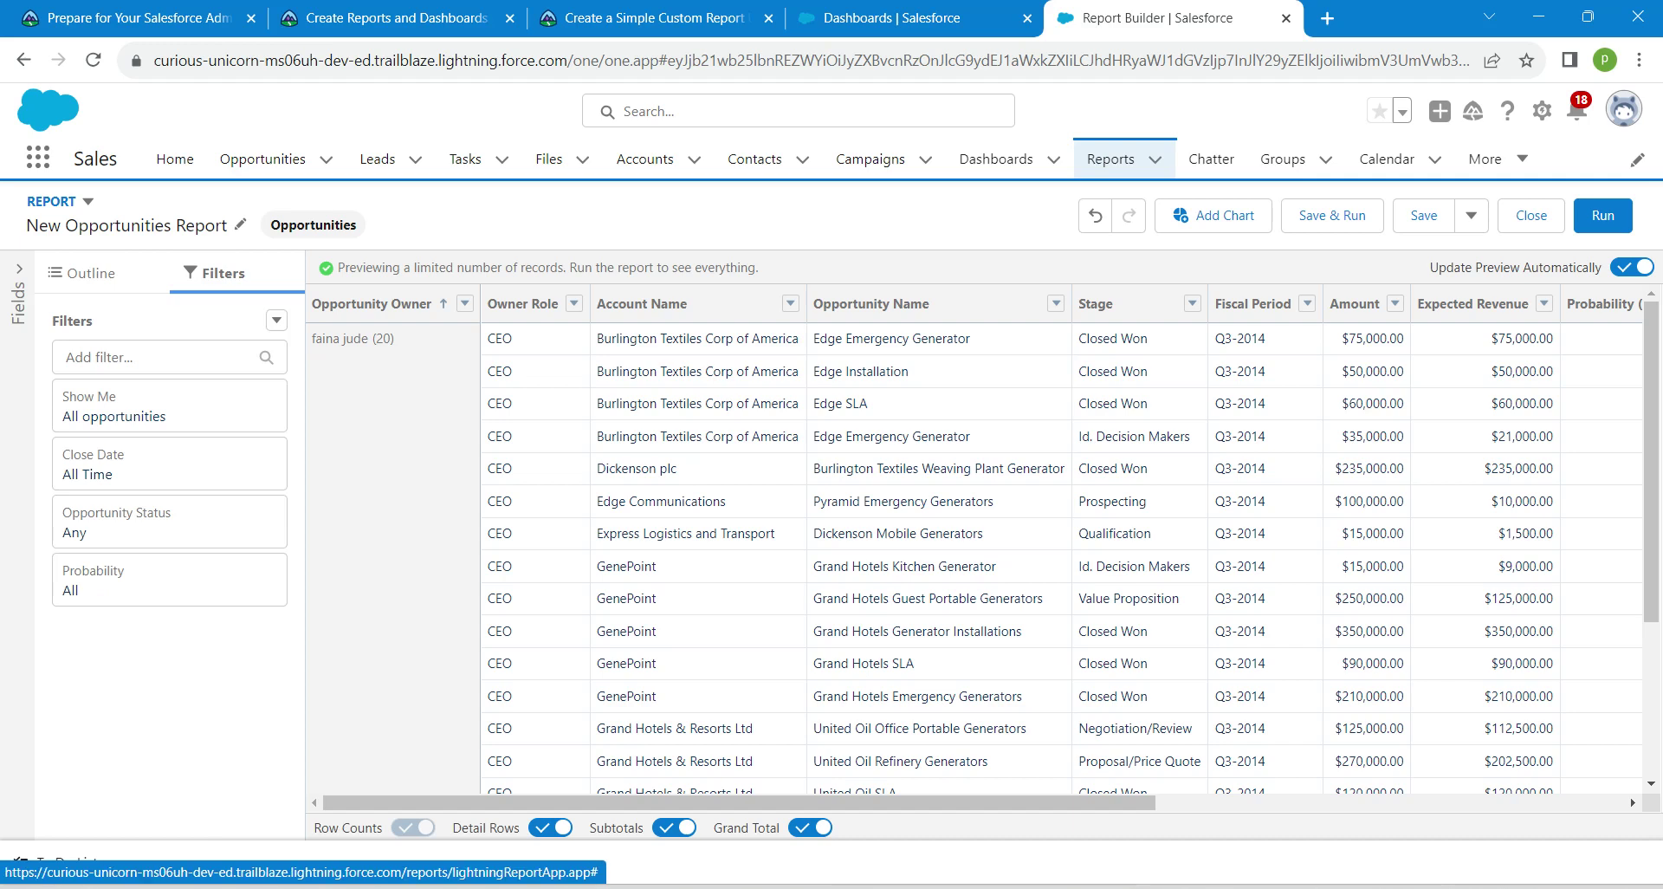
left_click(168, 464)
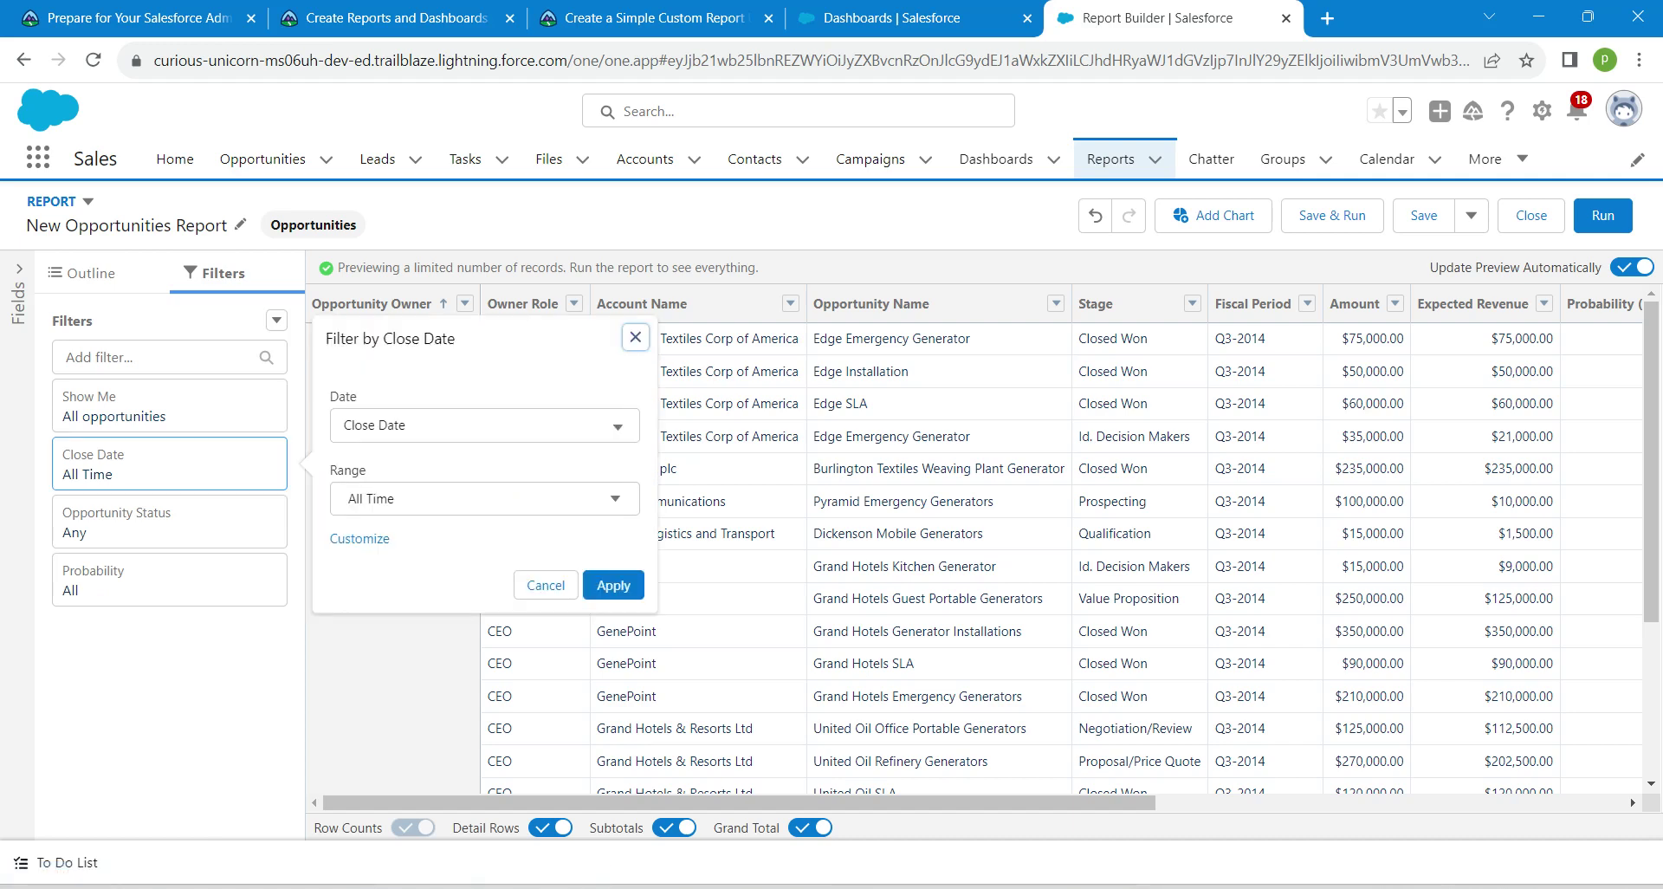
left_click(485, 498)
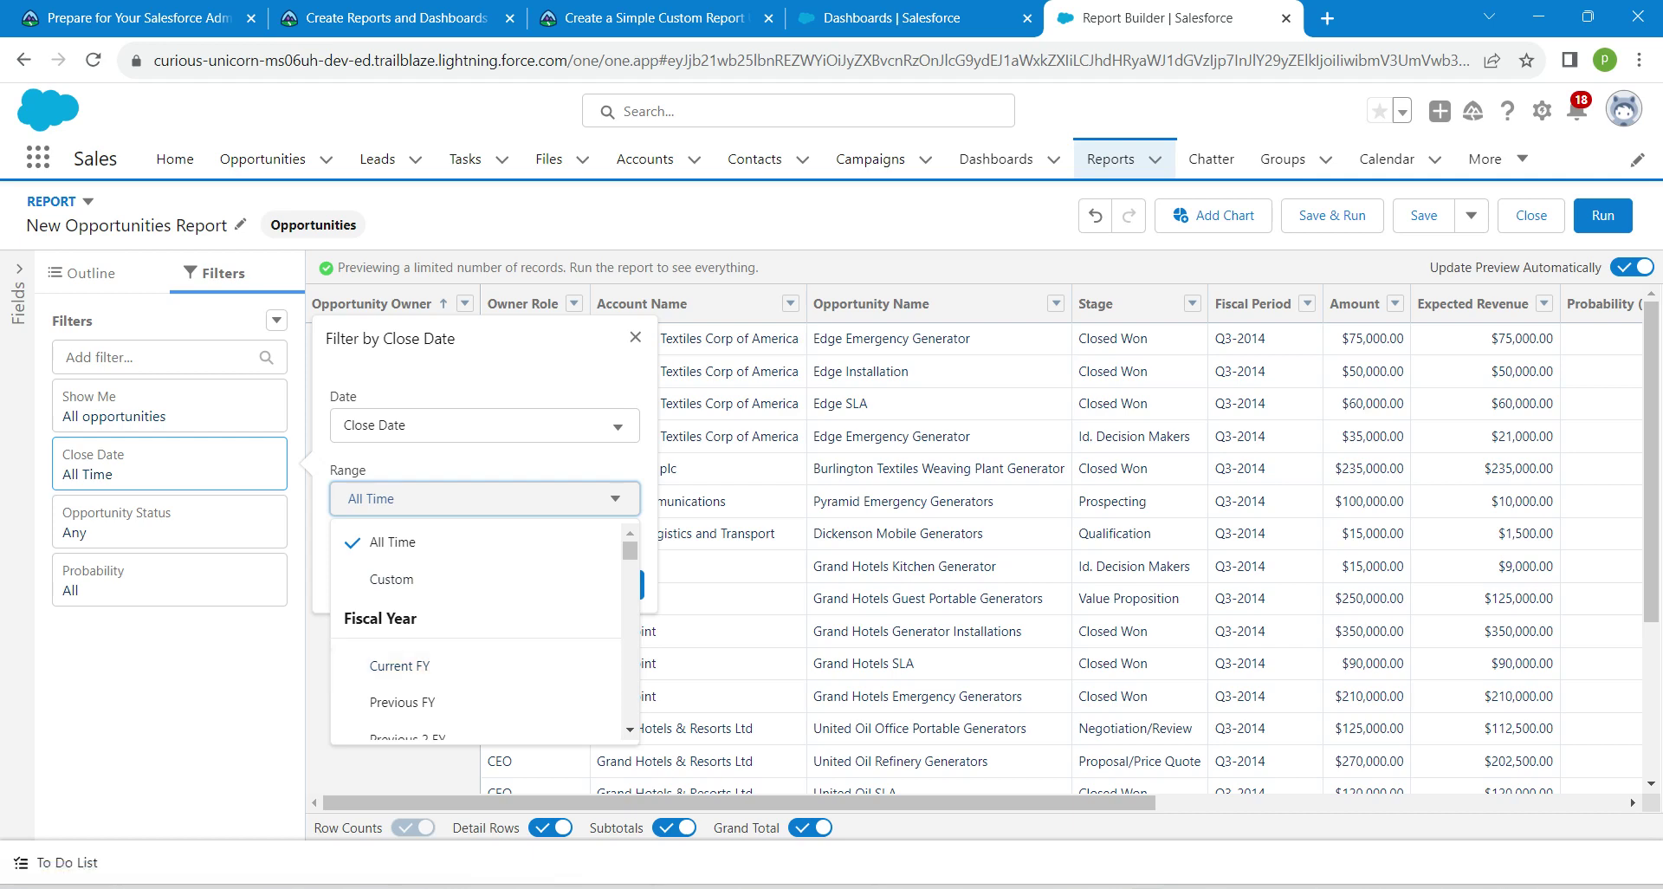
scroll(476, 632, "down", 5)
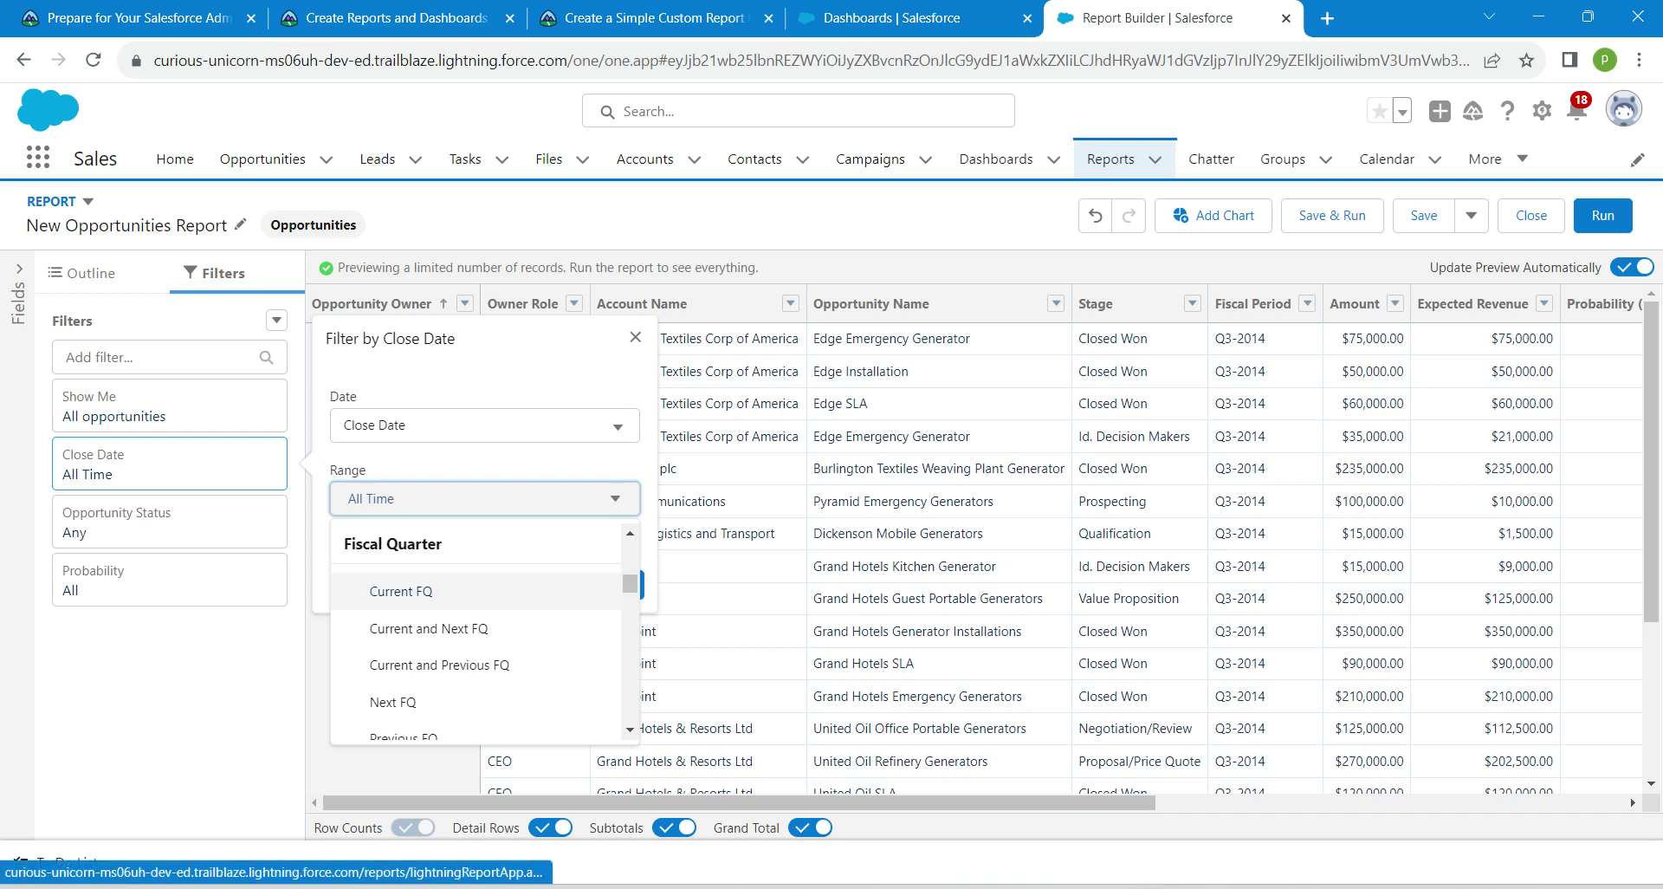
left_click(398, 592)
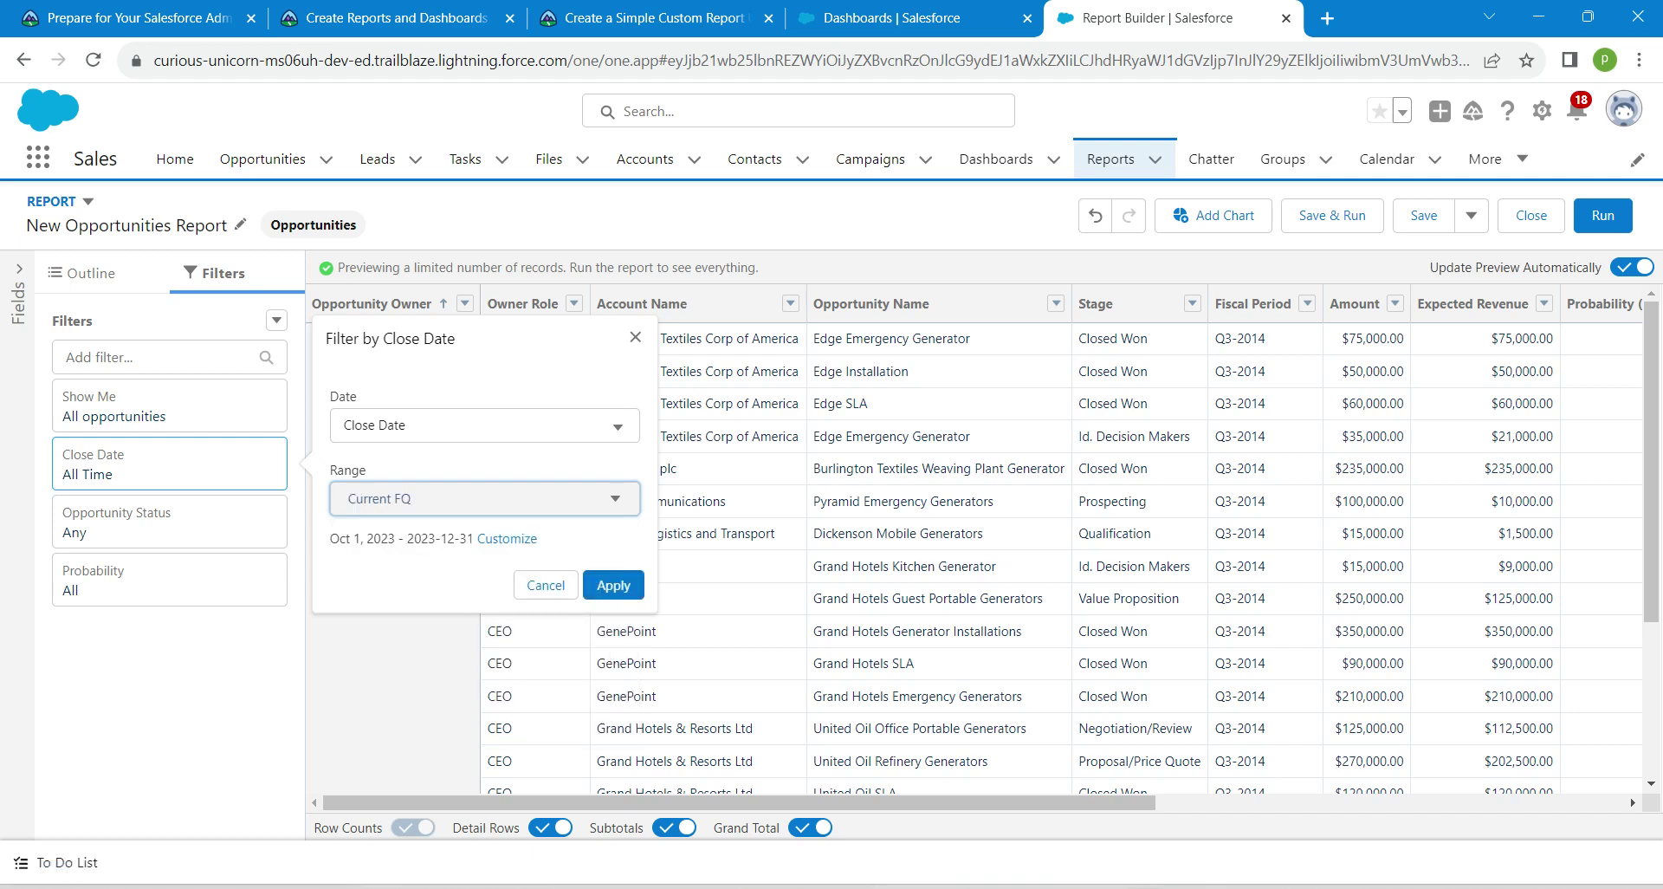
left_click(613, 585)
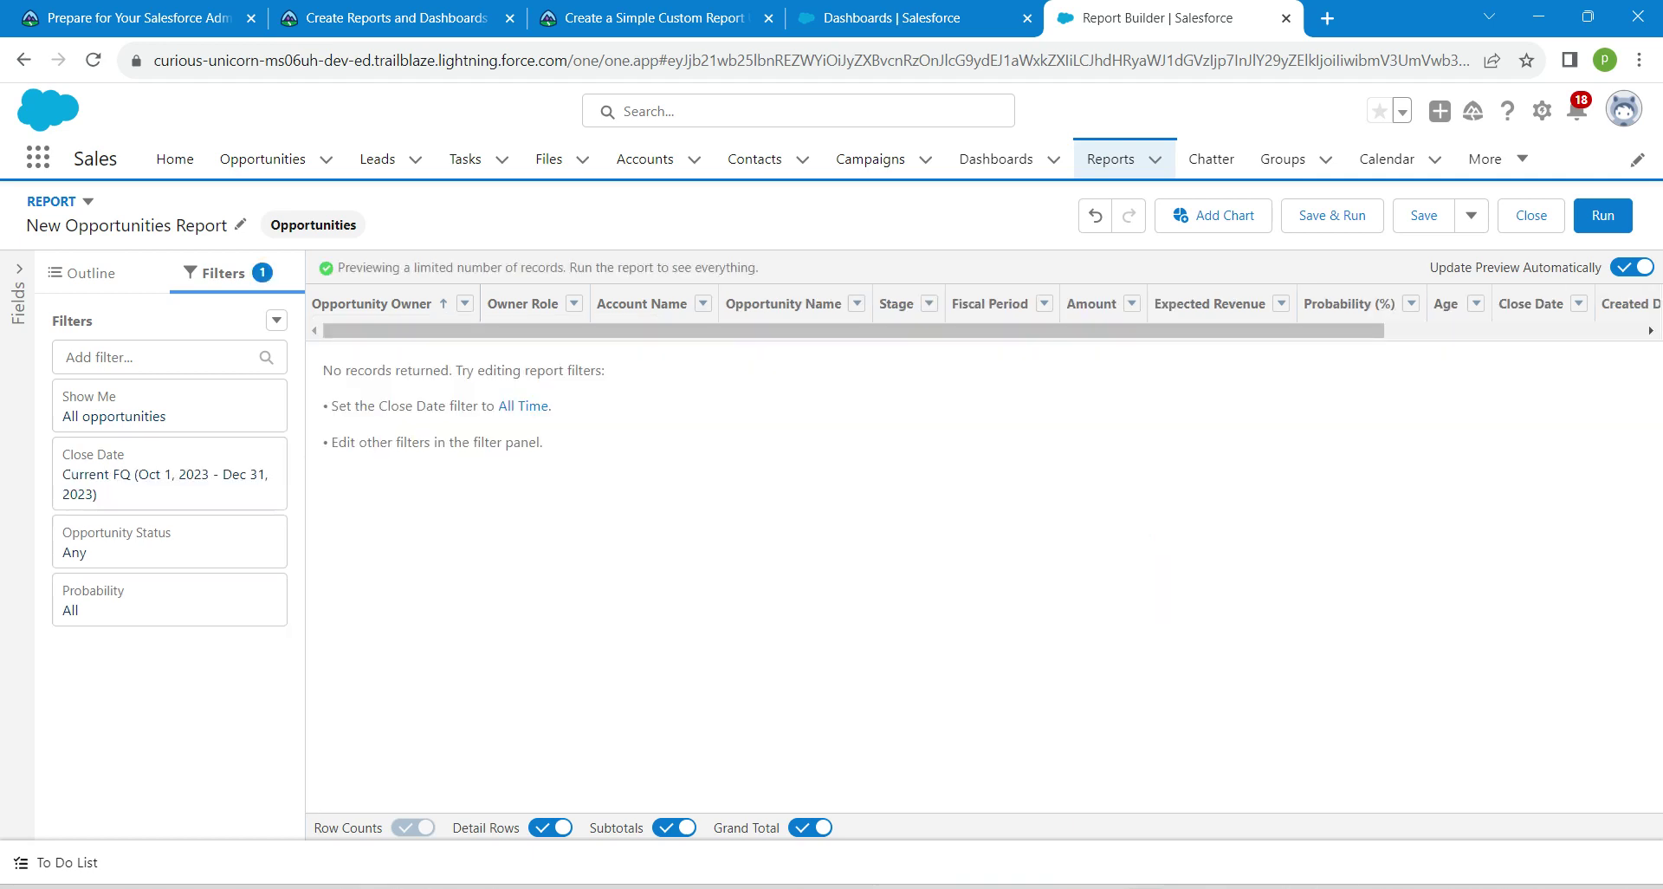
Set the report's Opportunity Status filter to Open and apply it.
left_click(169, 542)
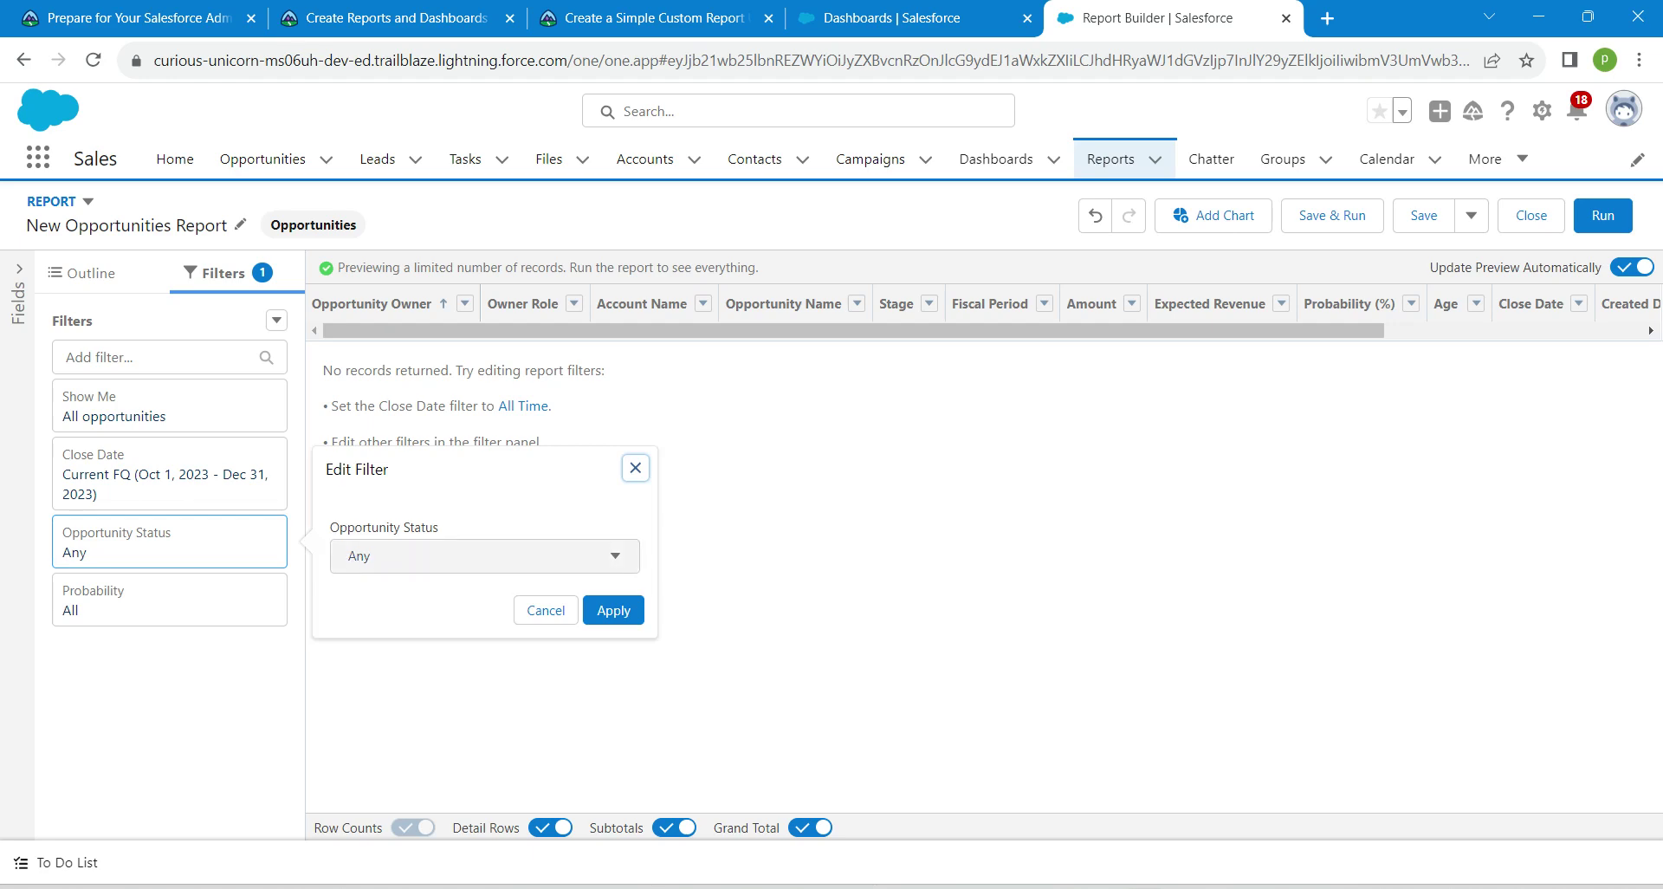
left_click(484, 555)
left_click(372, 635)
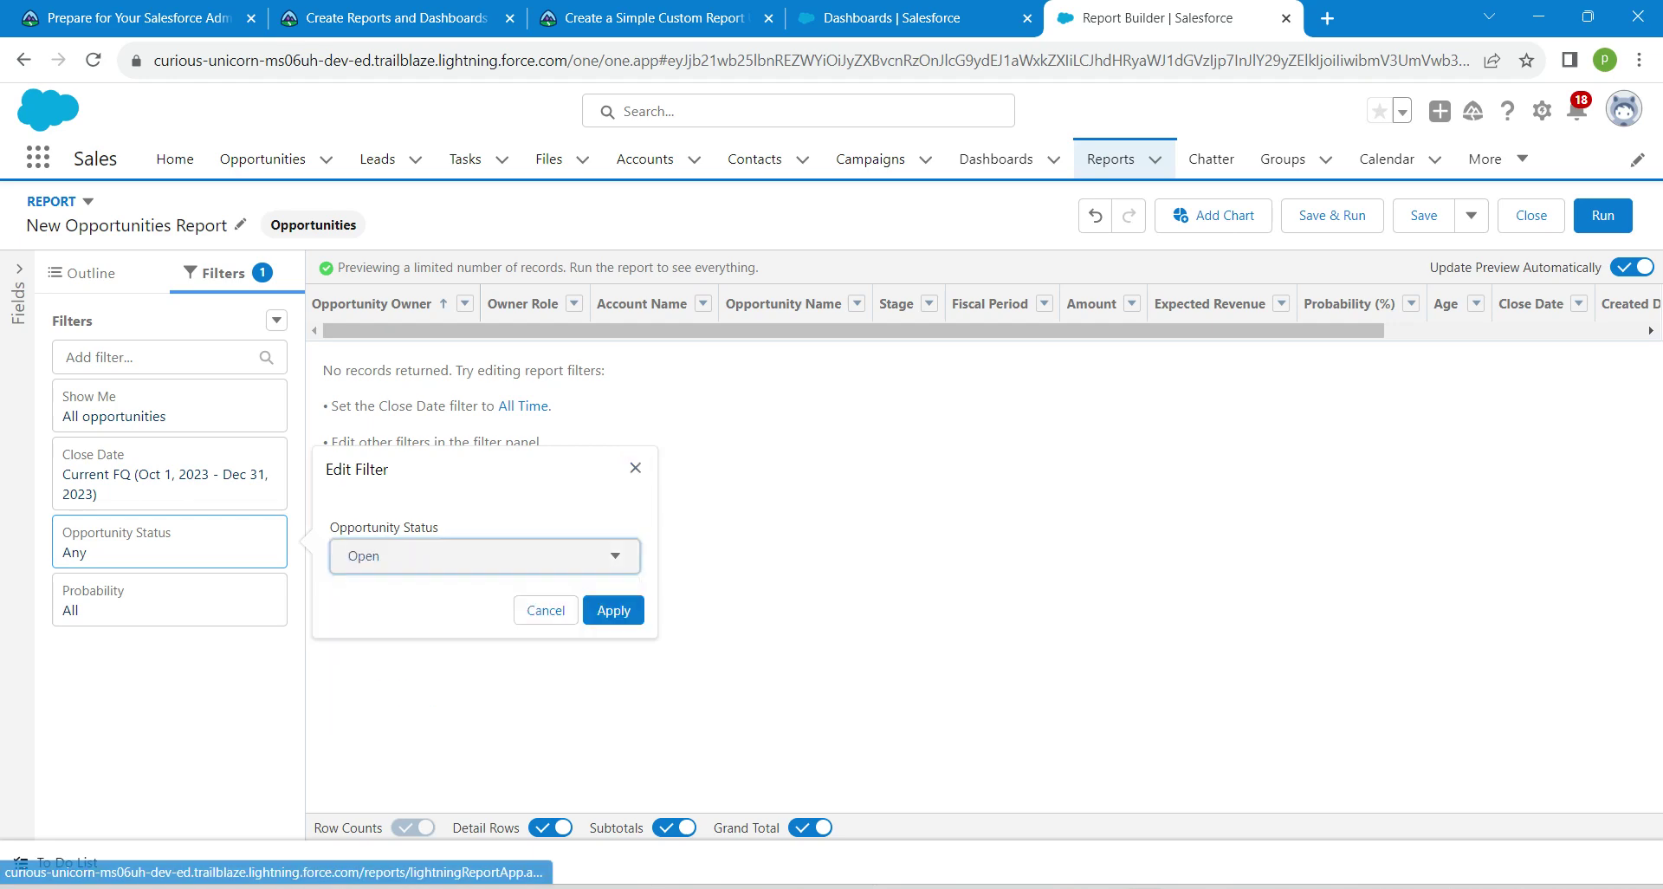
left_click(613, 610)
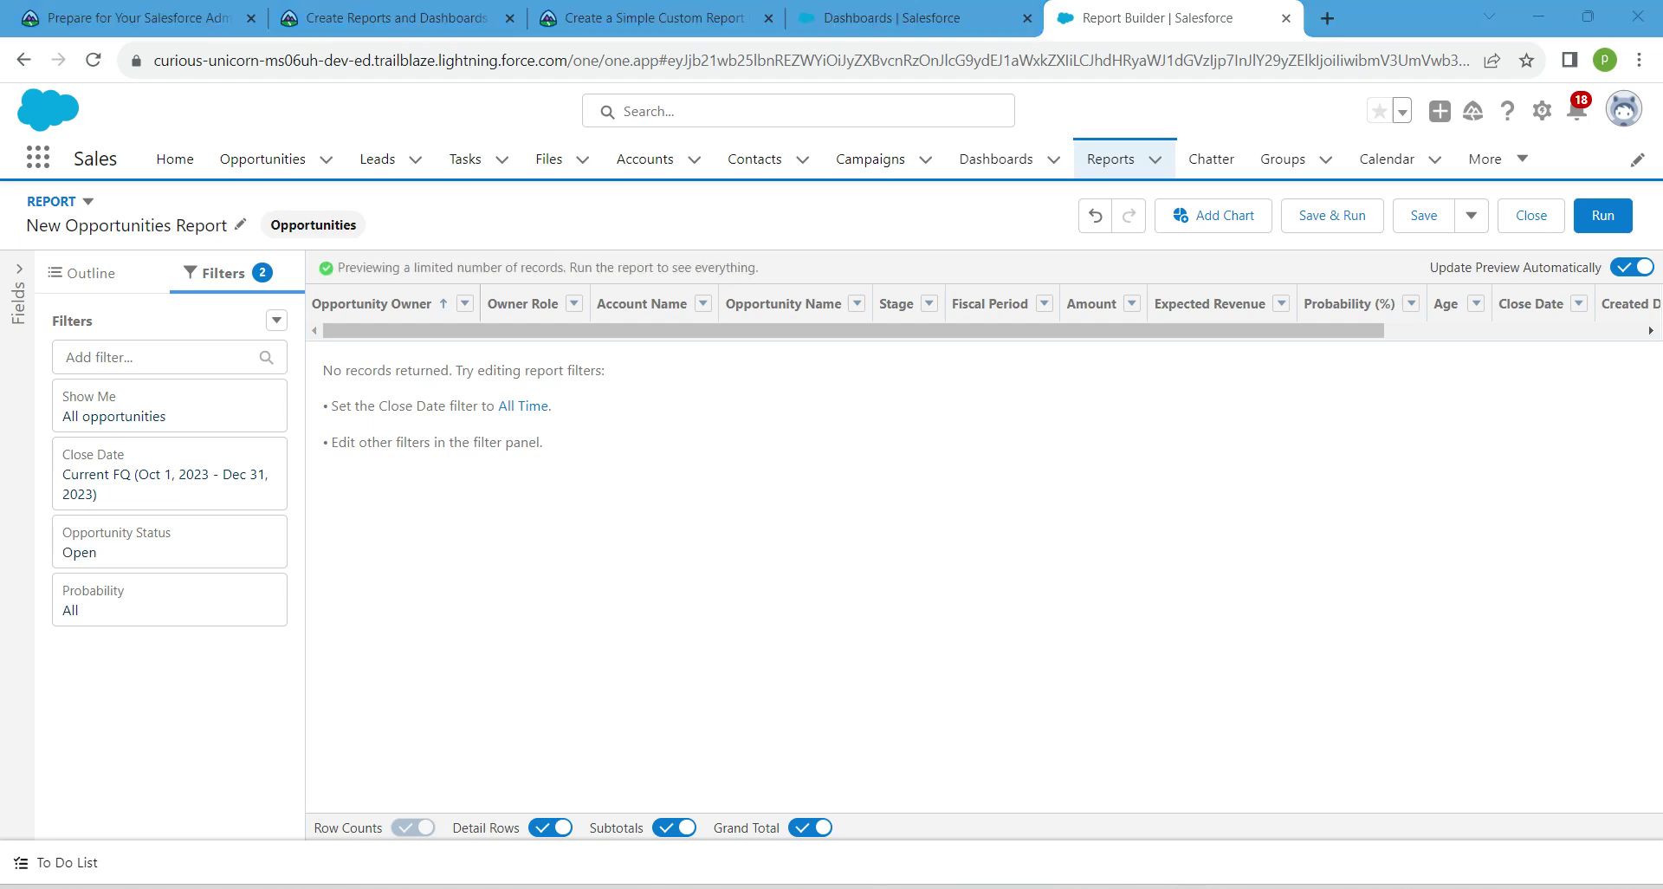
Remove the Owner Role, Fiscal Period, Expected Revenue, Age, Created Date, Next Step, Lead Source and Type columns from the report.
left_click(82, 273)
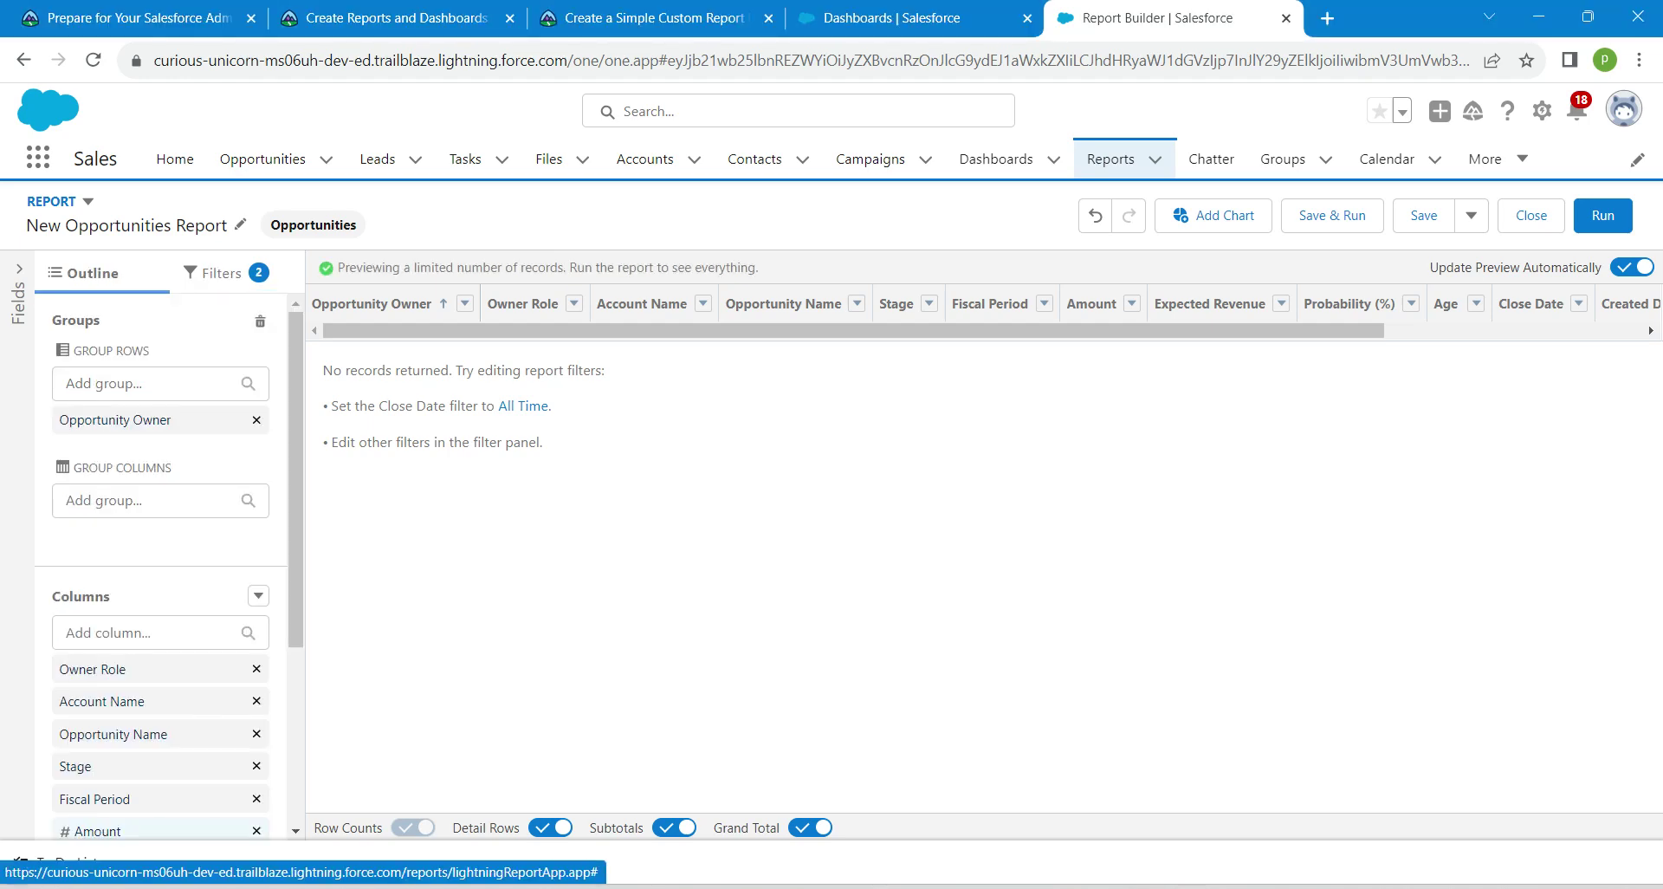
scroll(160, 563, "down", 3)
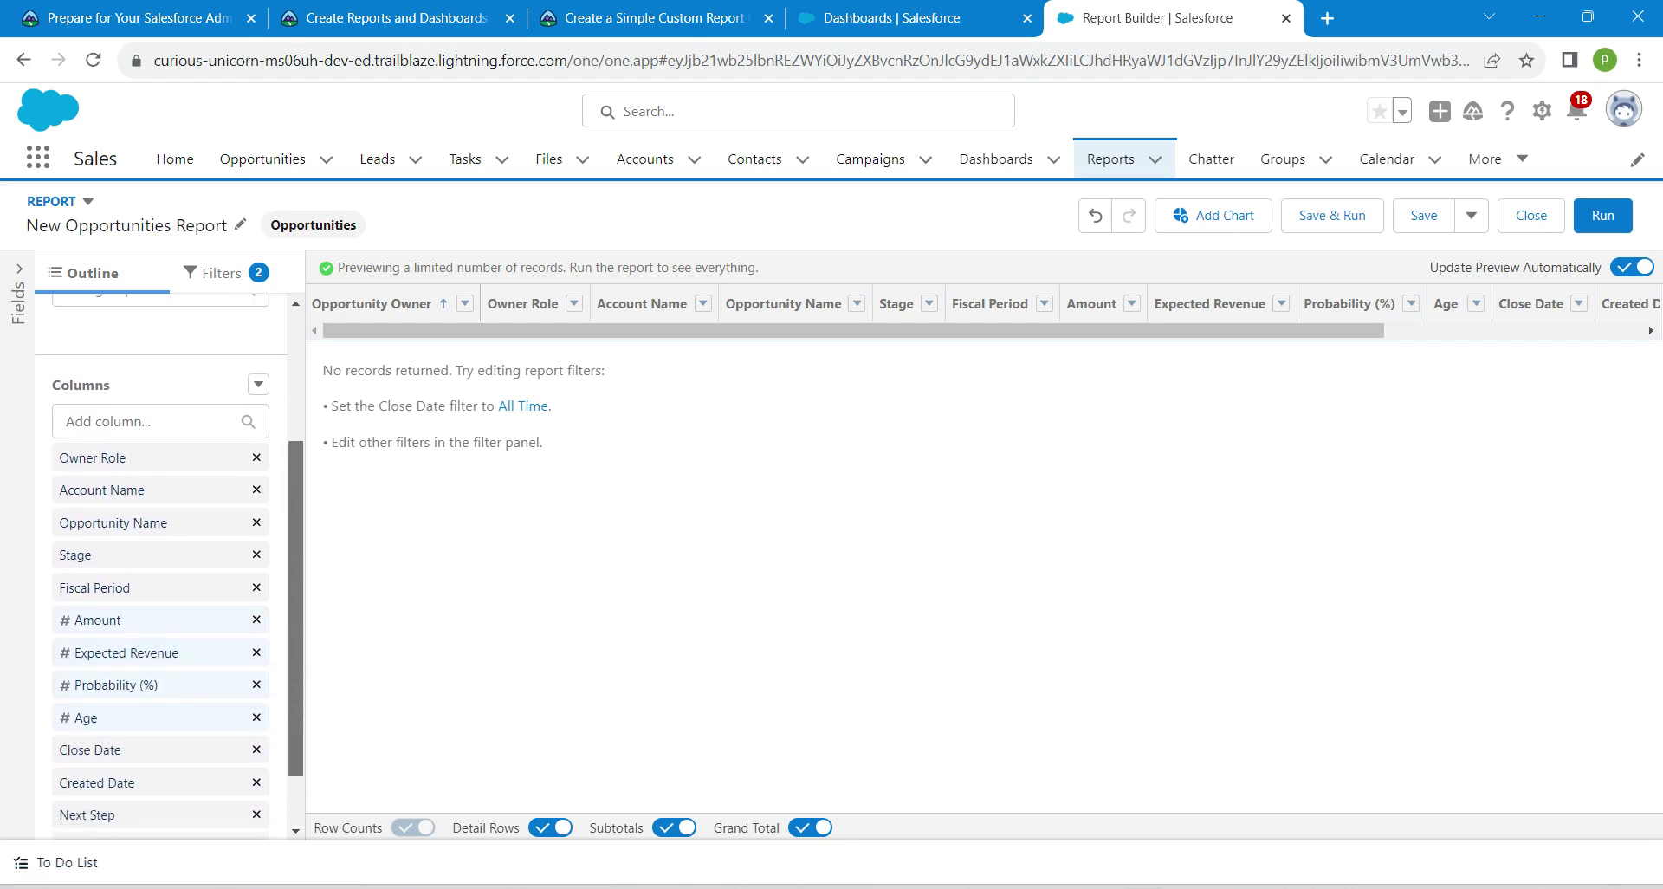
left_click(256, 458)
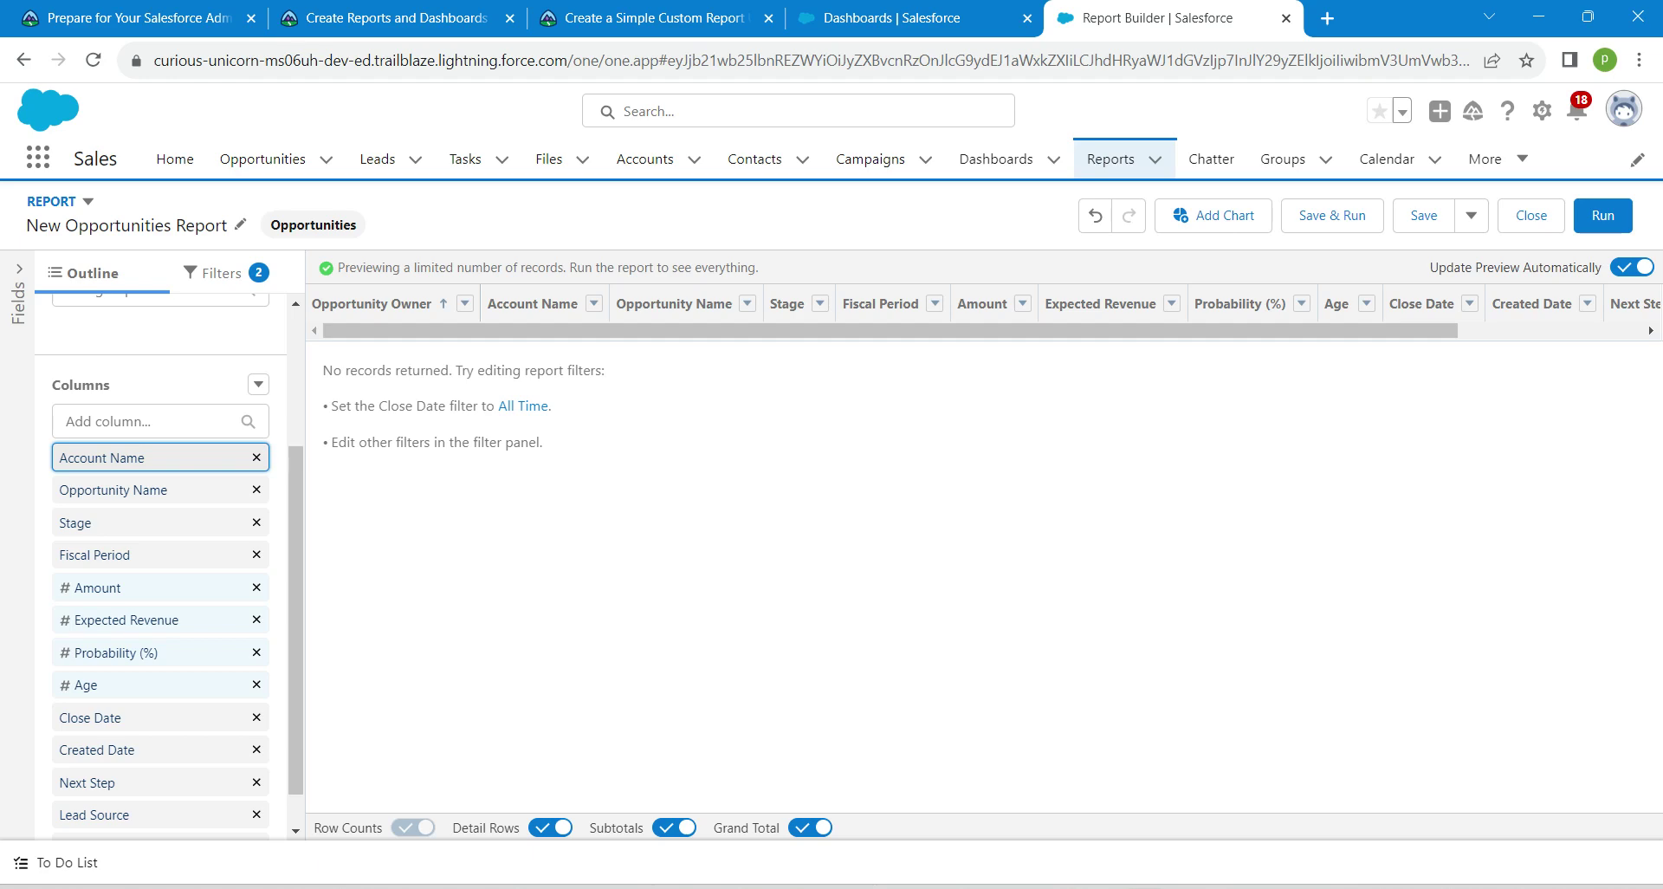
left_click(257, 555)
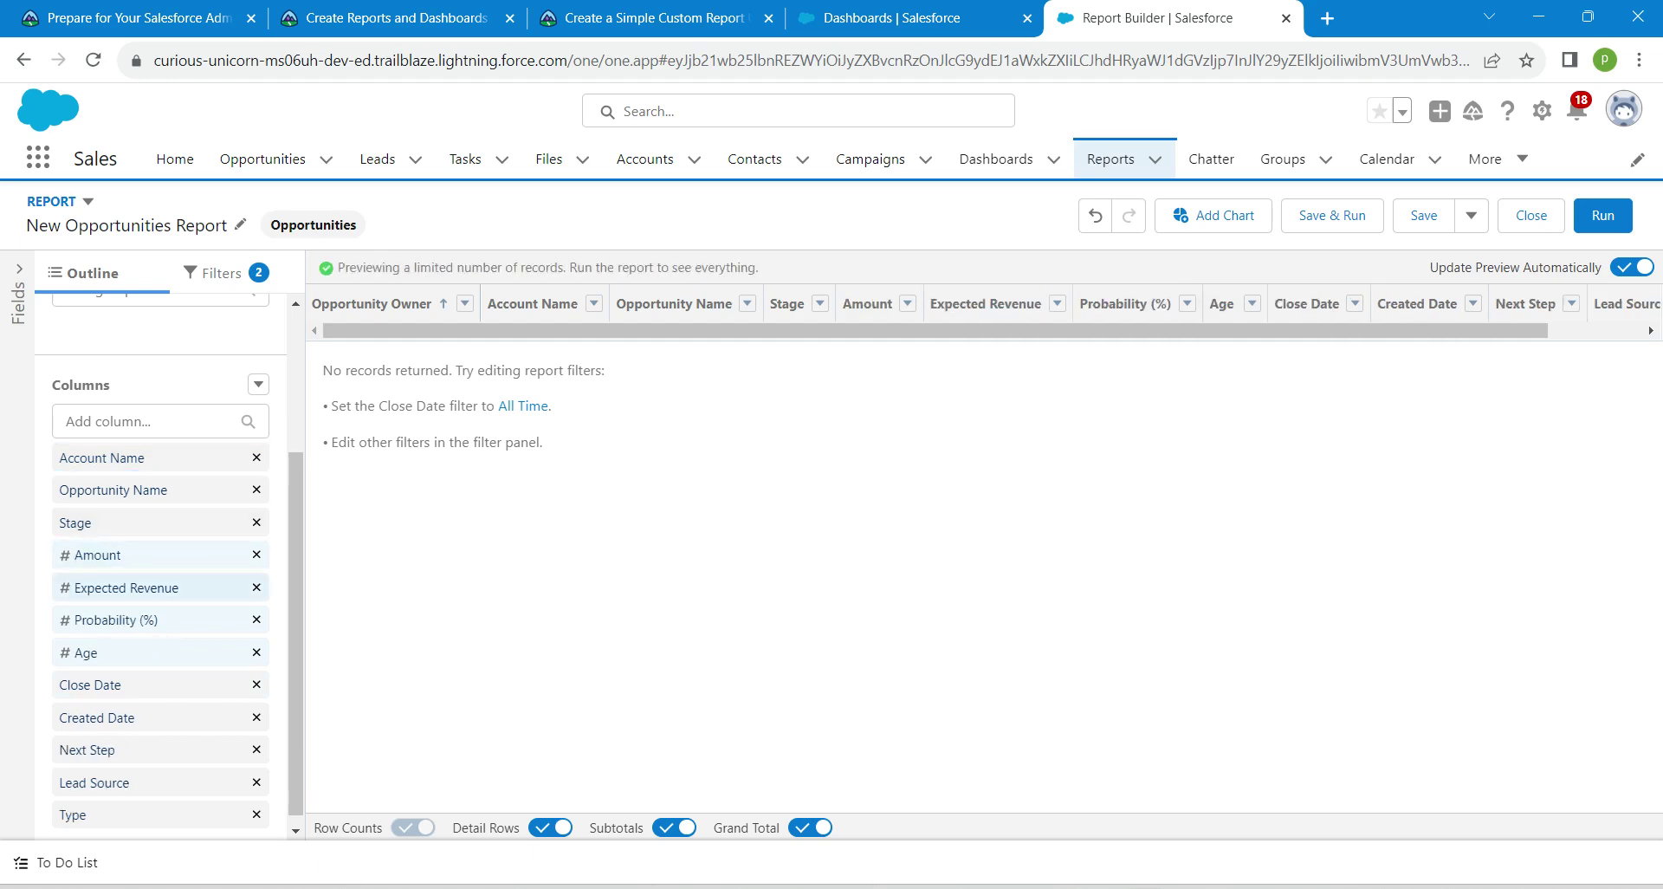
left_click(256, 587)
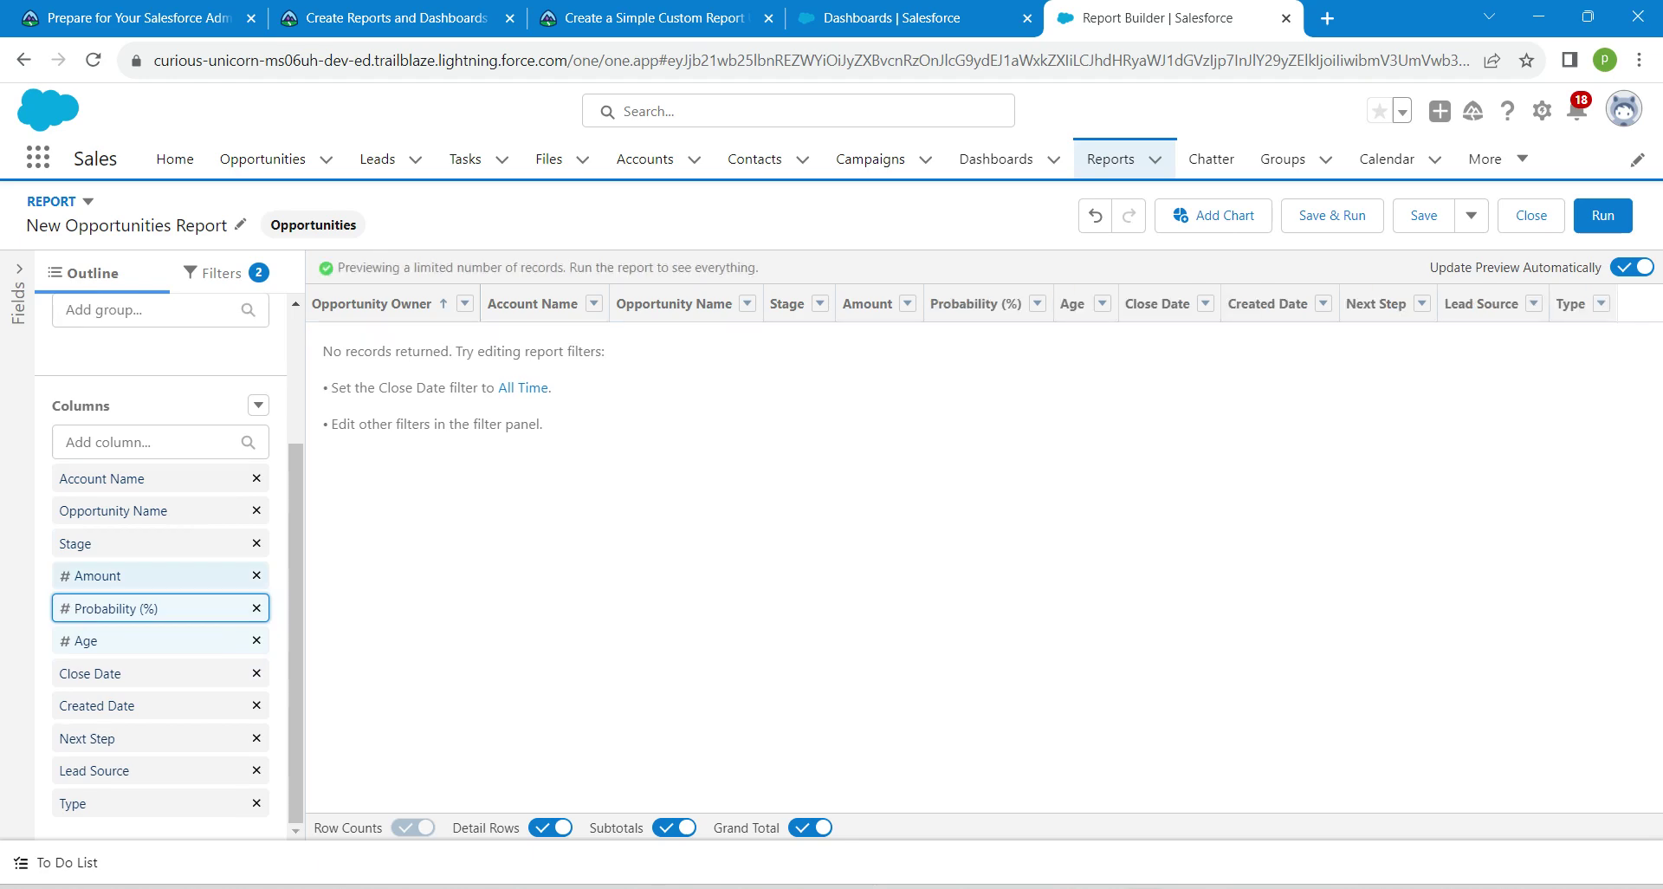
left_click(257, 640)
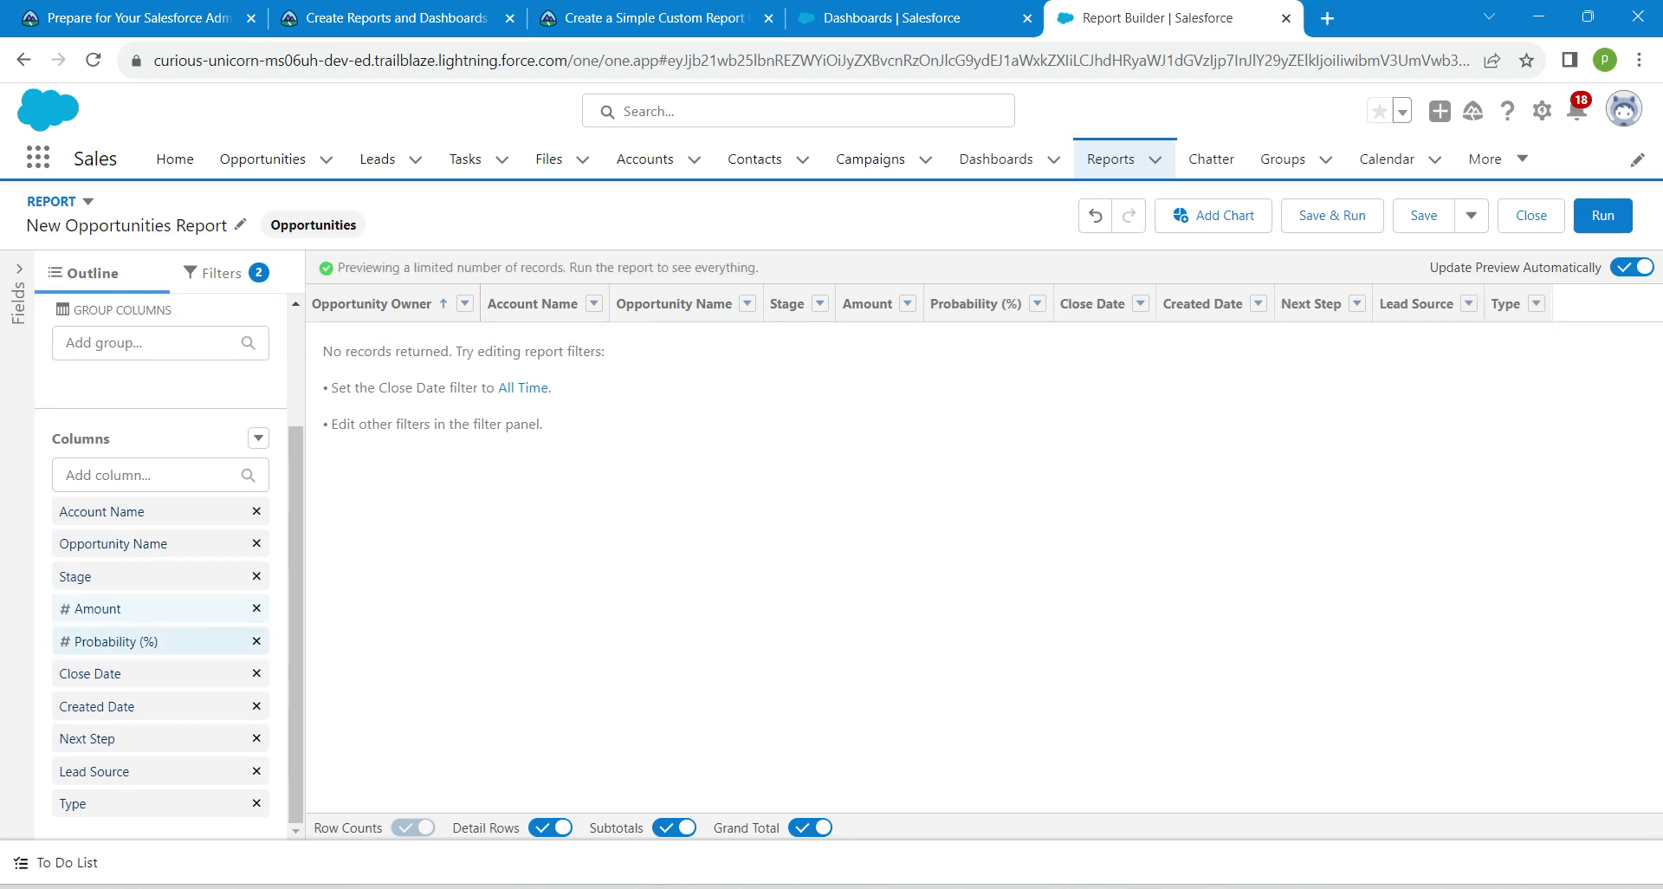
left_click(256, 705)
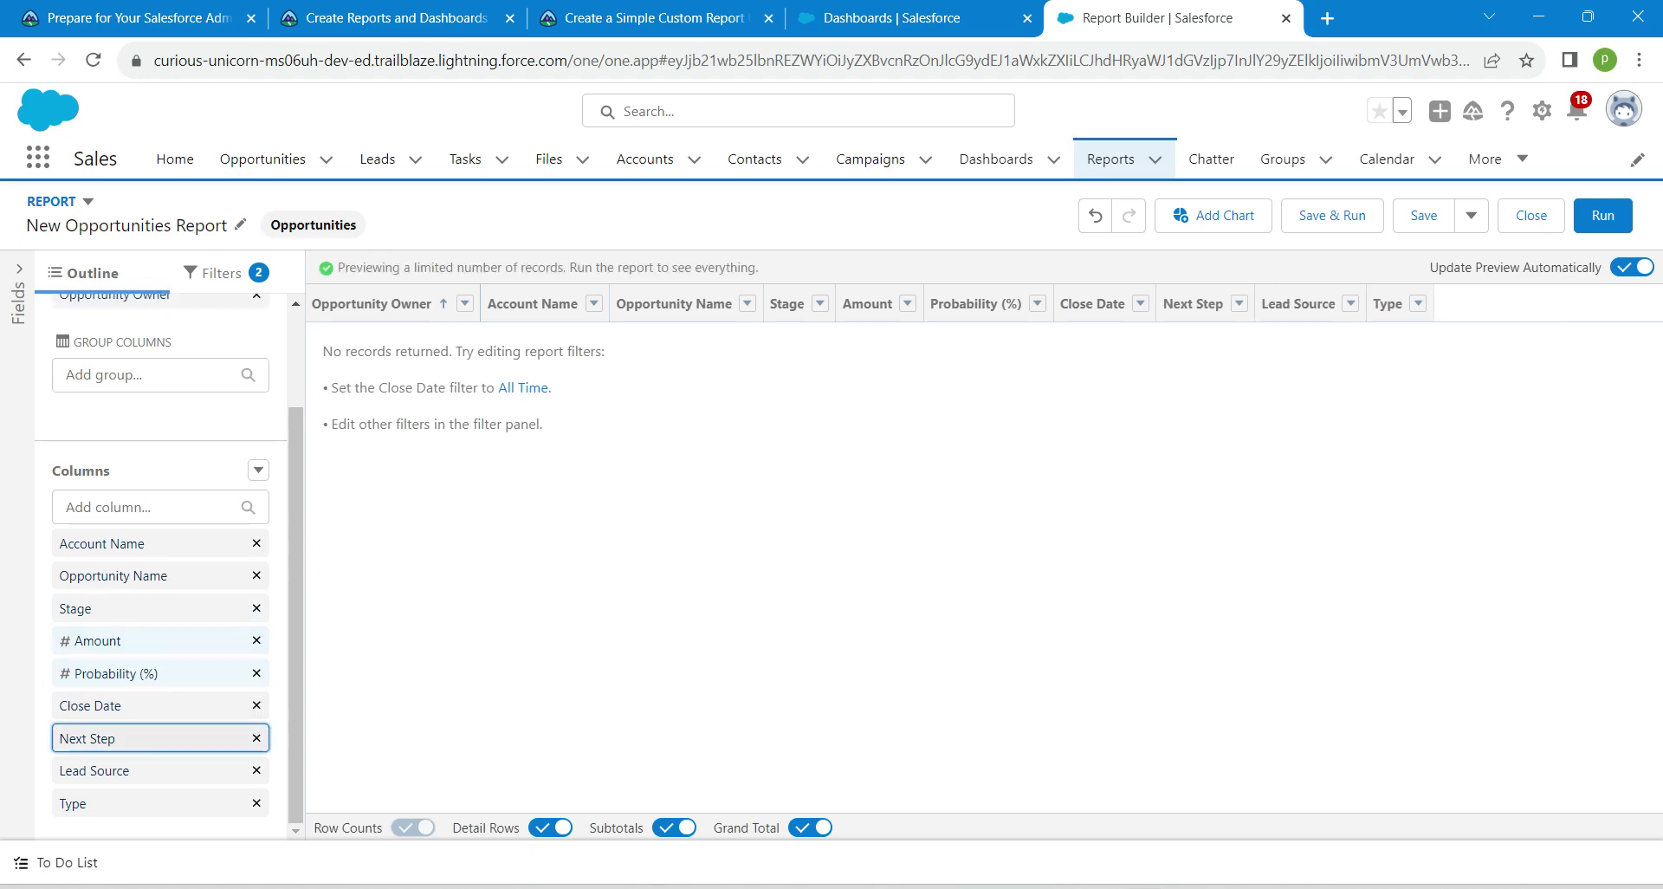
left_click(256, 737)
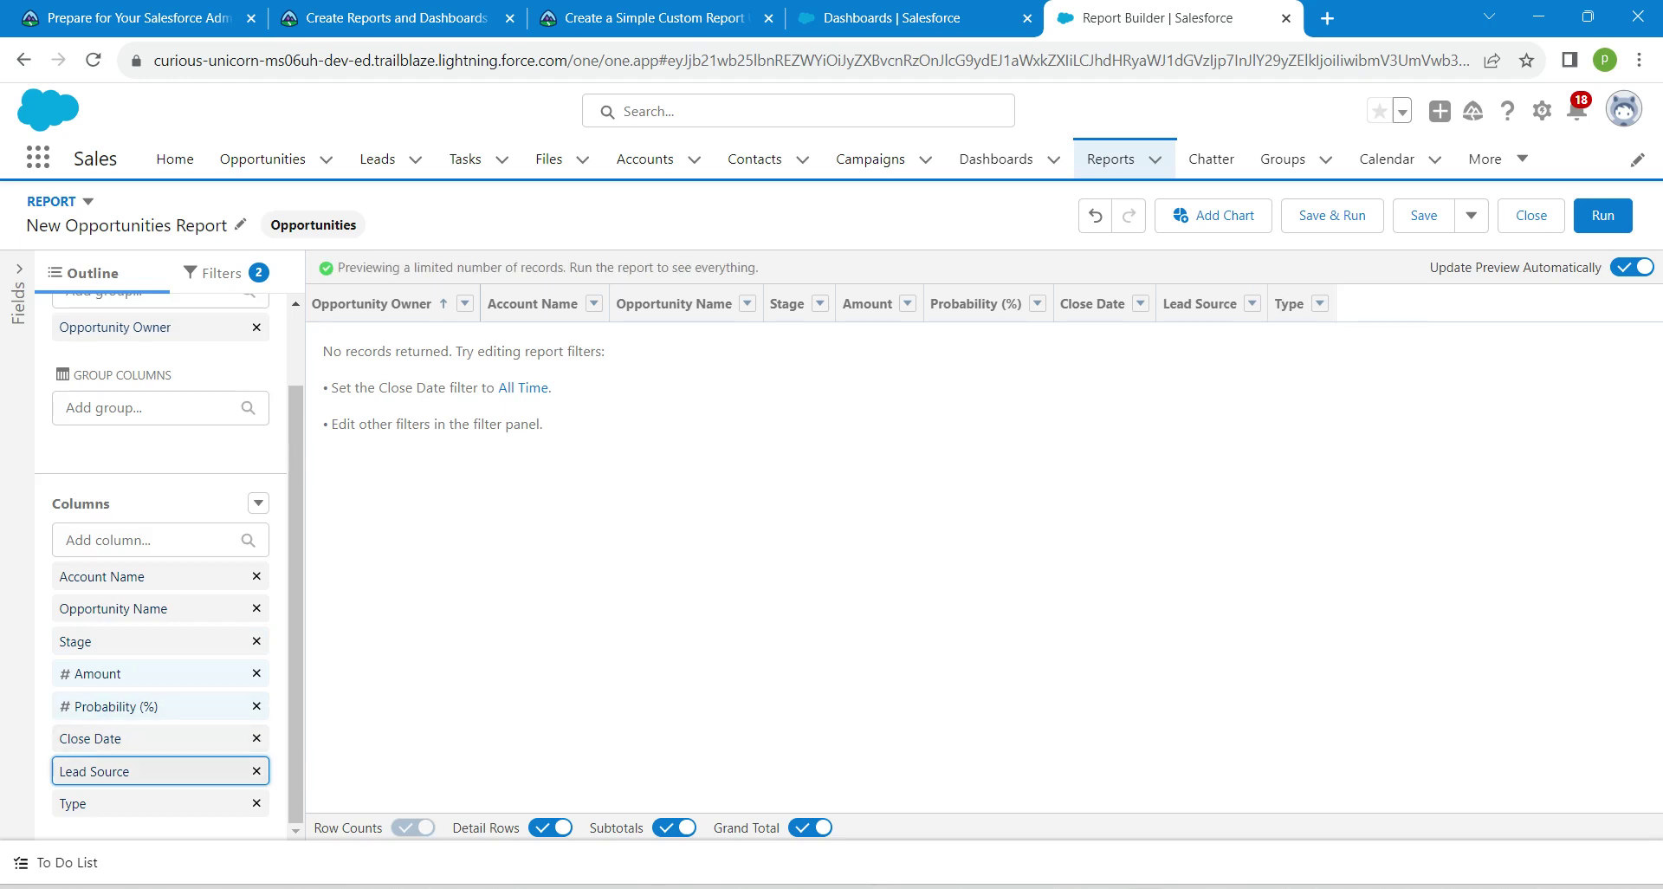
left_click(257, 770)
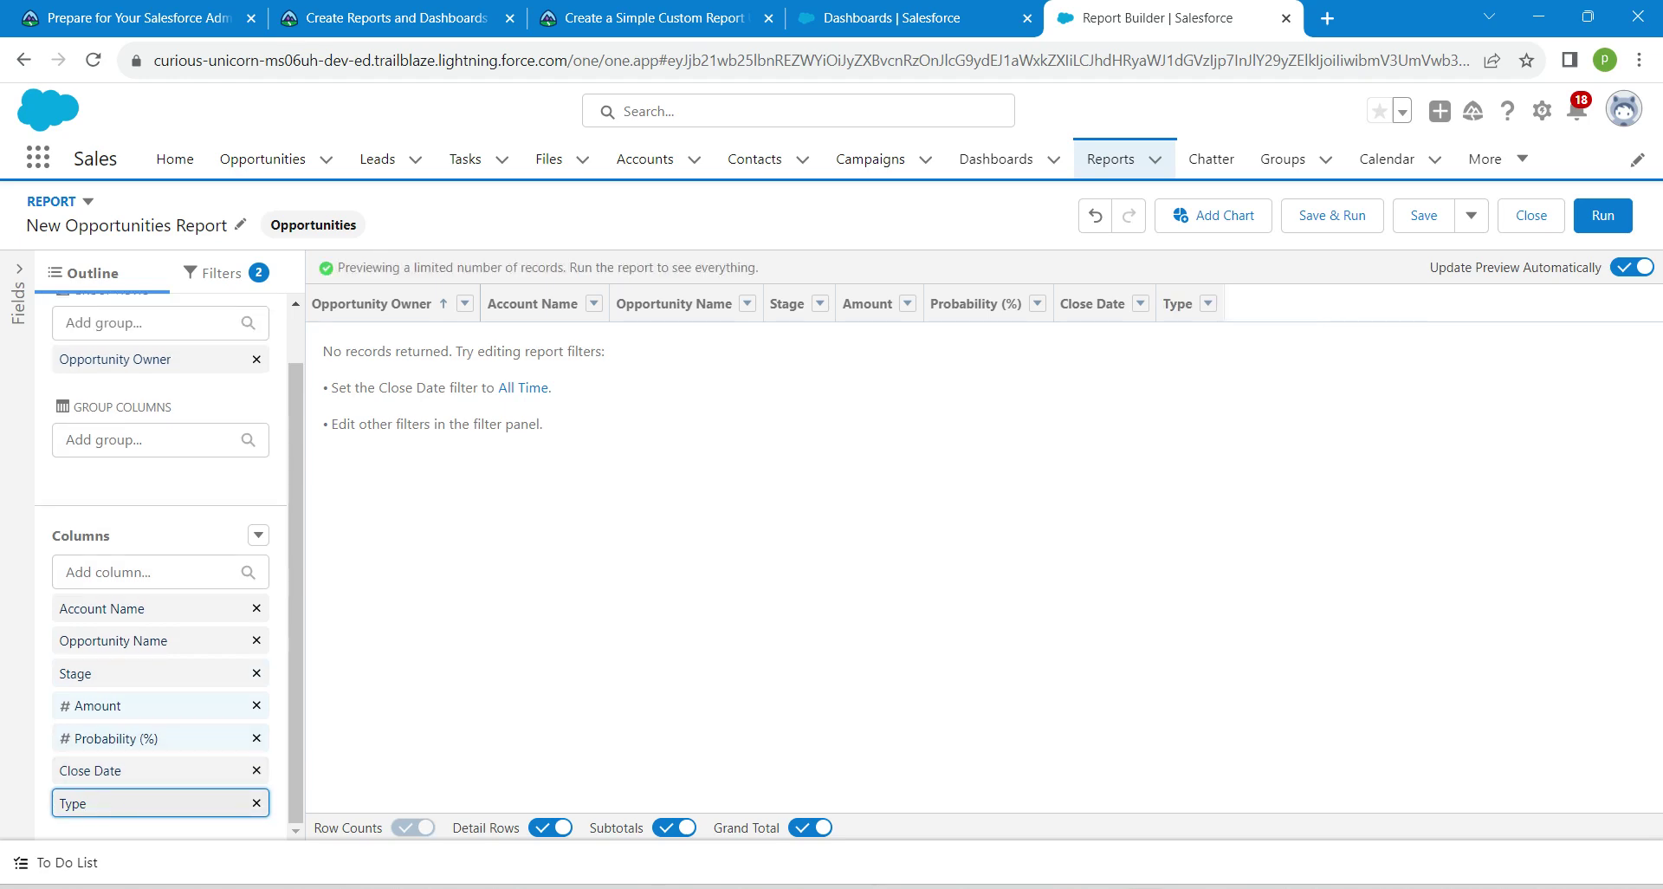
left_click(256, 803)
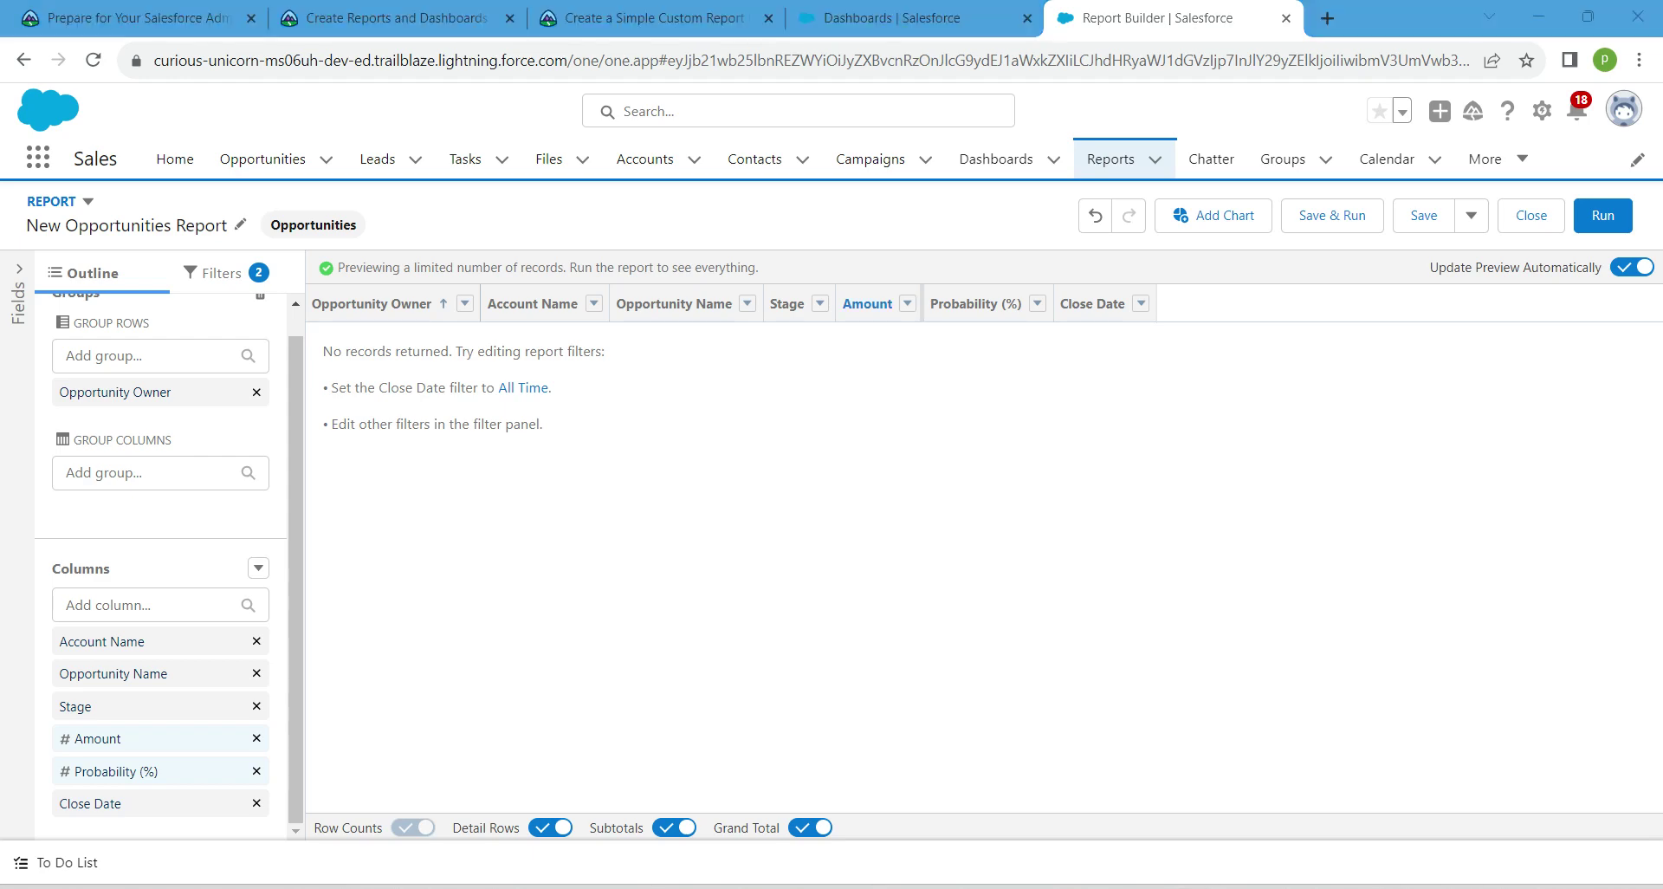
Summarize the report's Amount column by Sum.
left_click(907, 303)
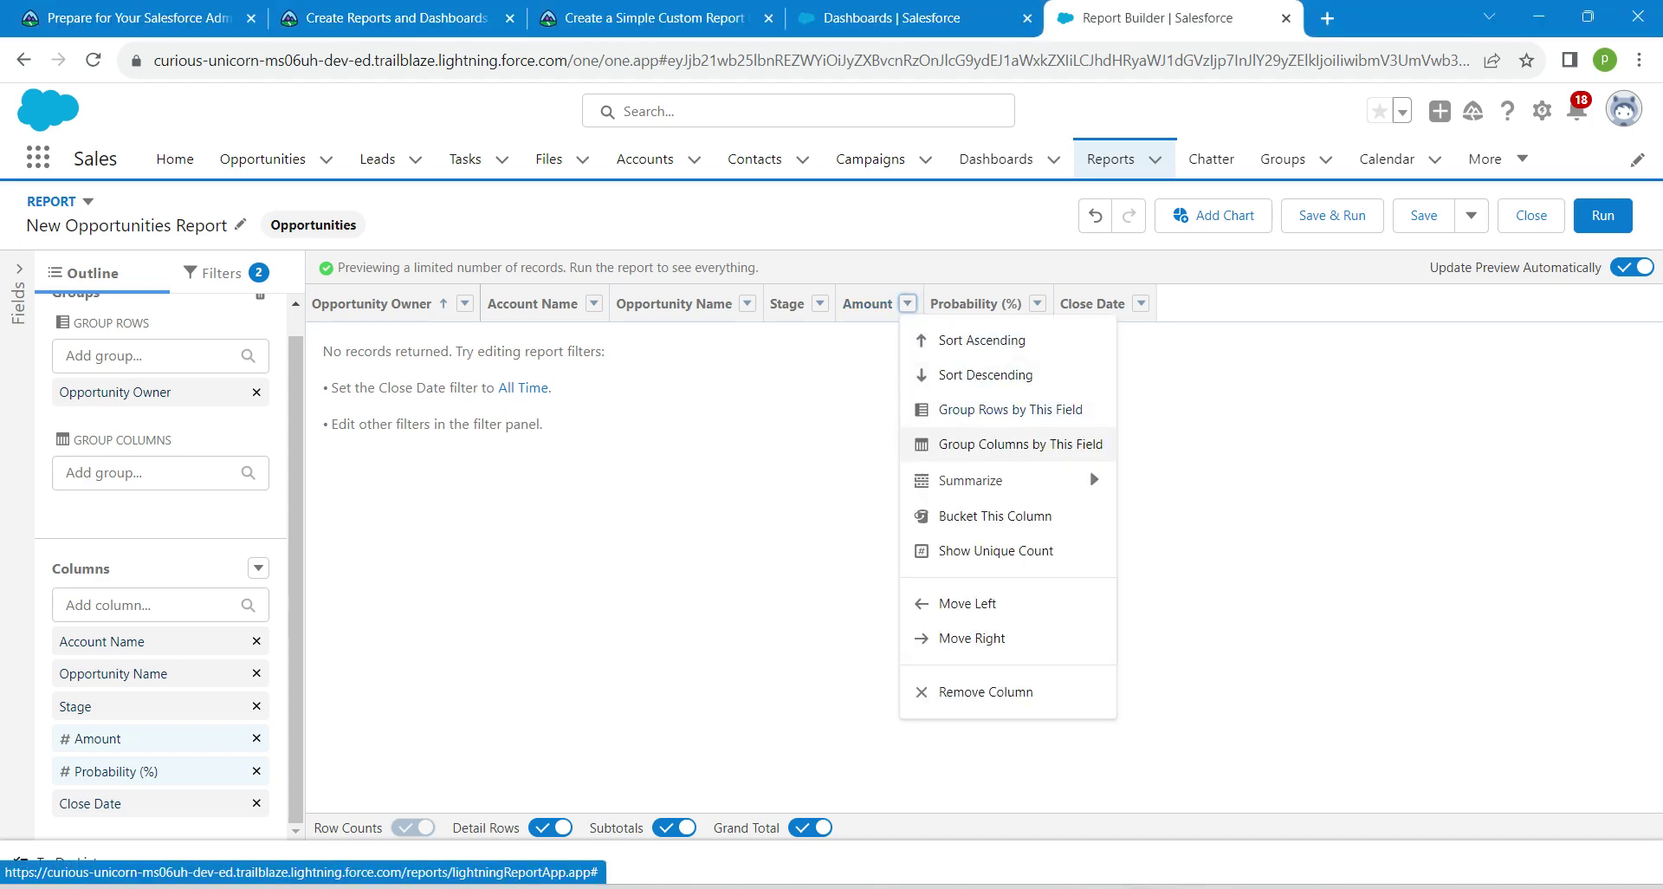
mouse_move(1005, 480)
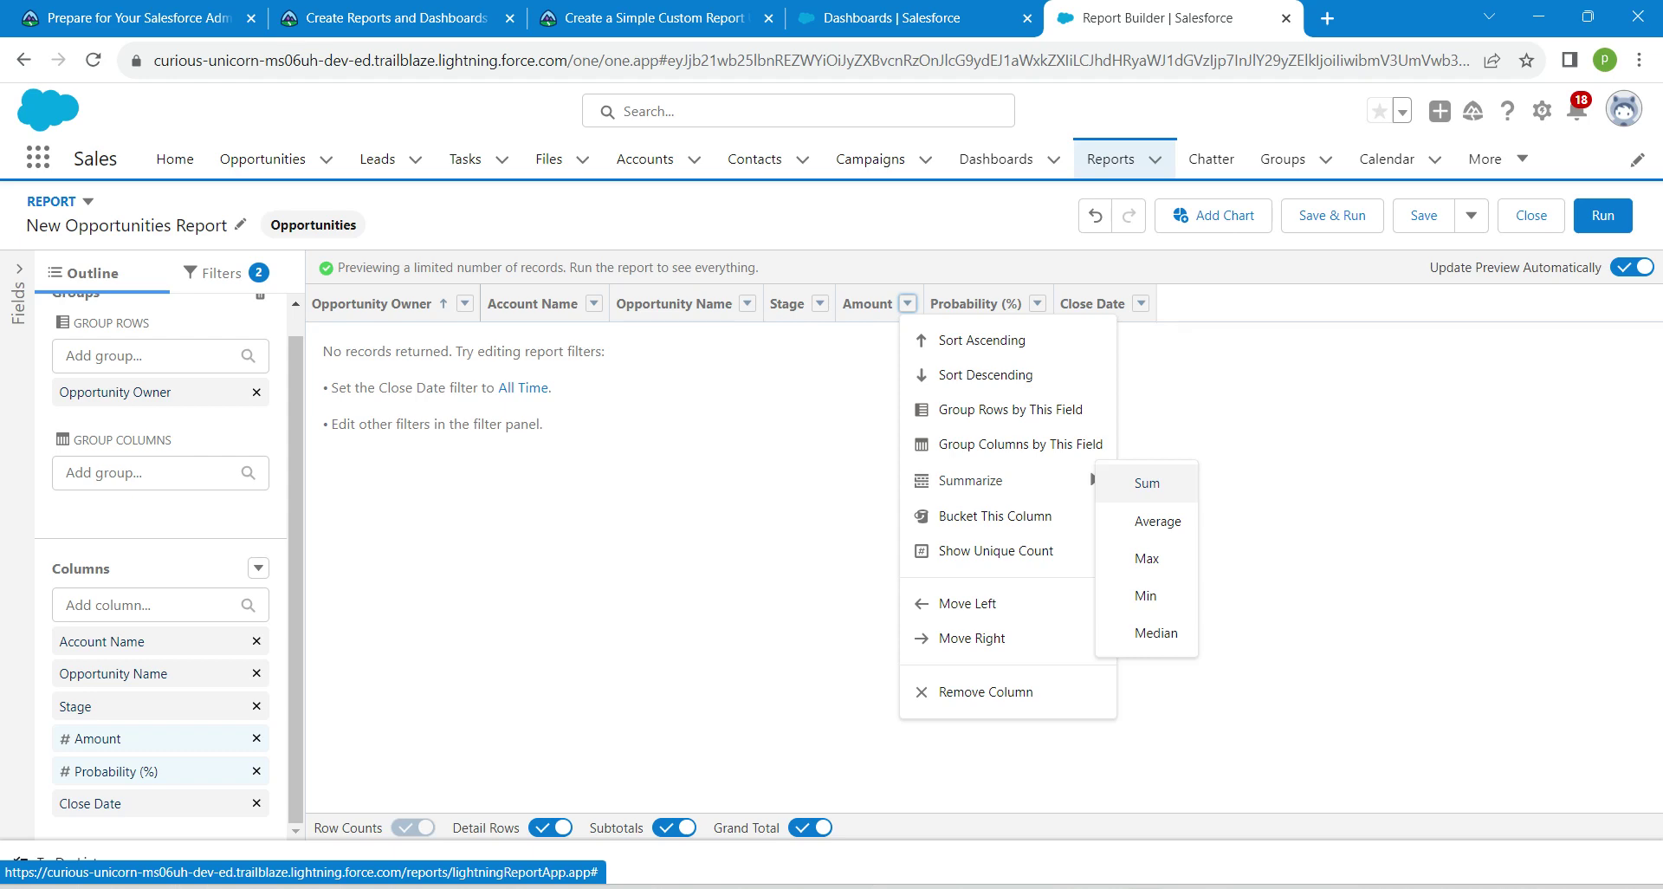
left_click(1147, 483)
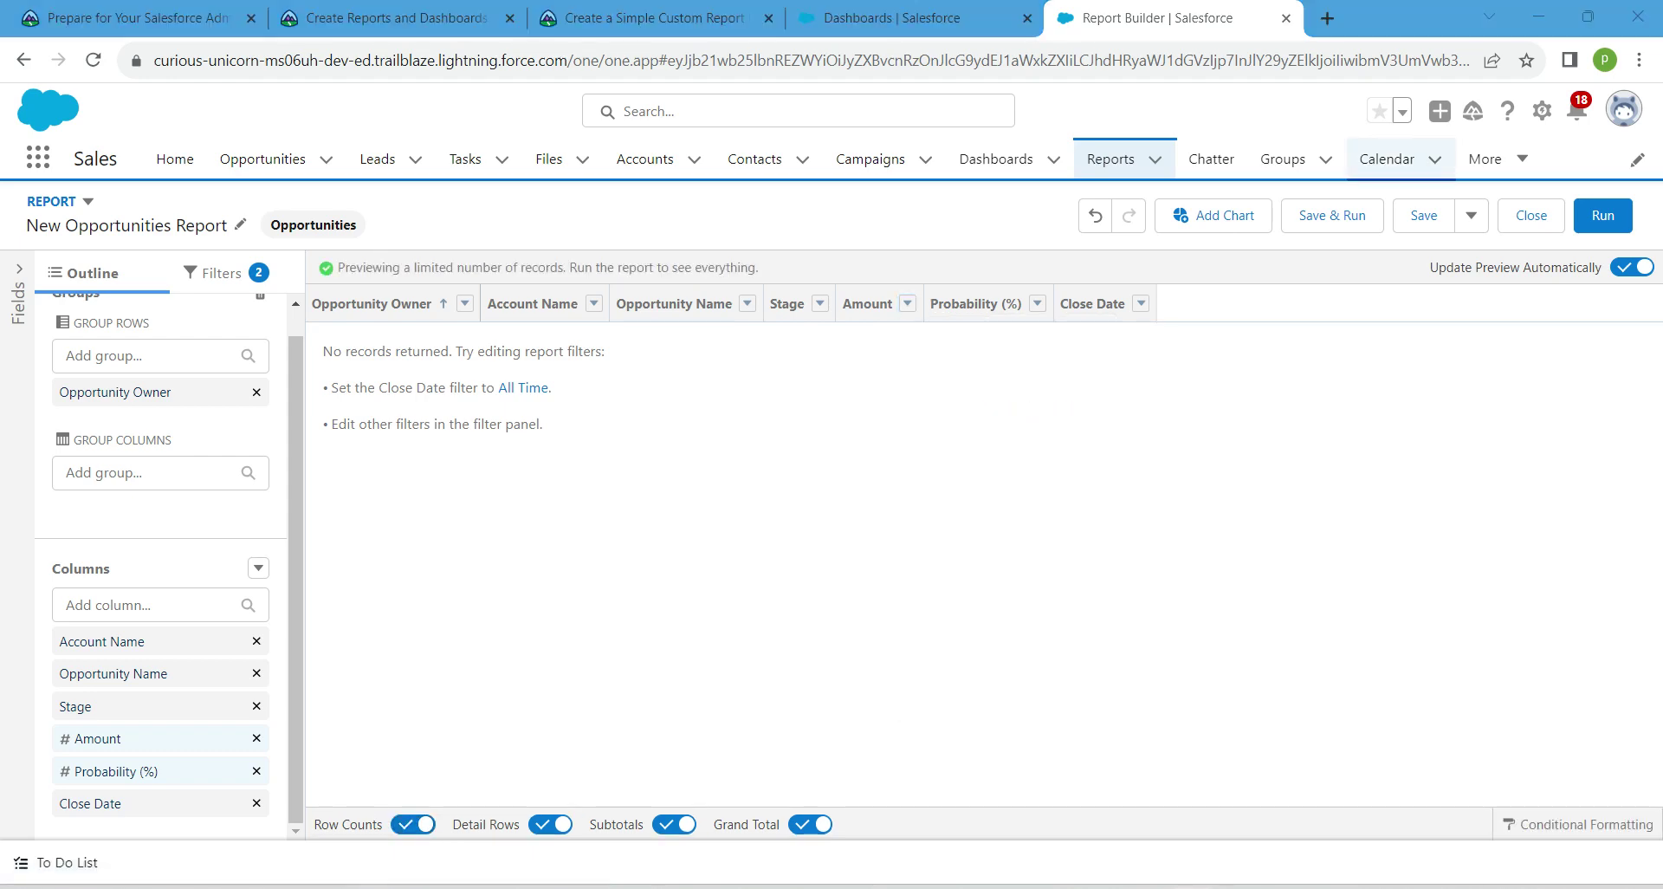
Start saving and running the report, and name it "Opportunities by Rep" as copied from the Trailhead instructions.
left_click(1331, 216)
left_click(829, 18)
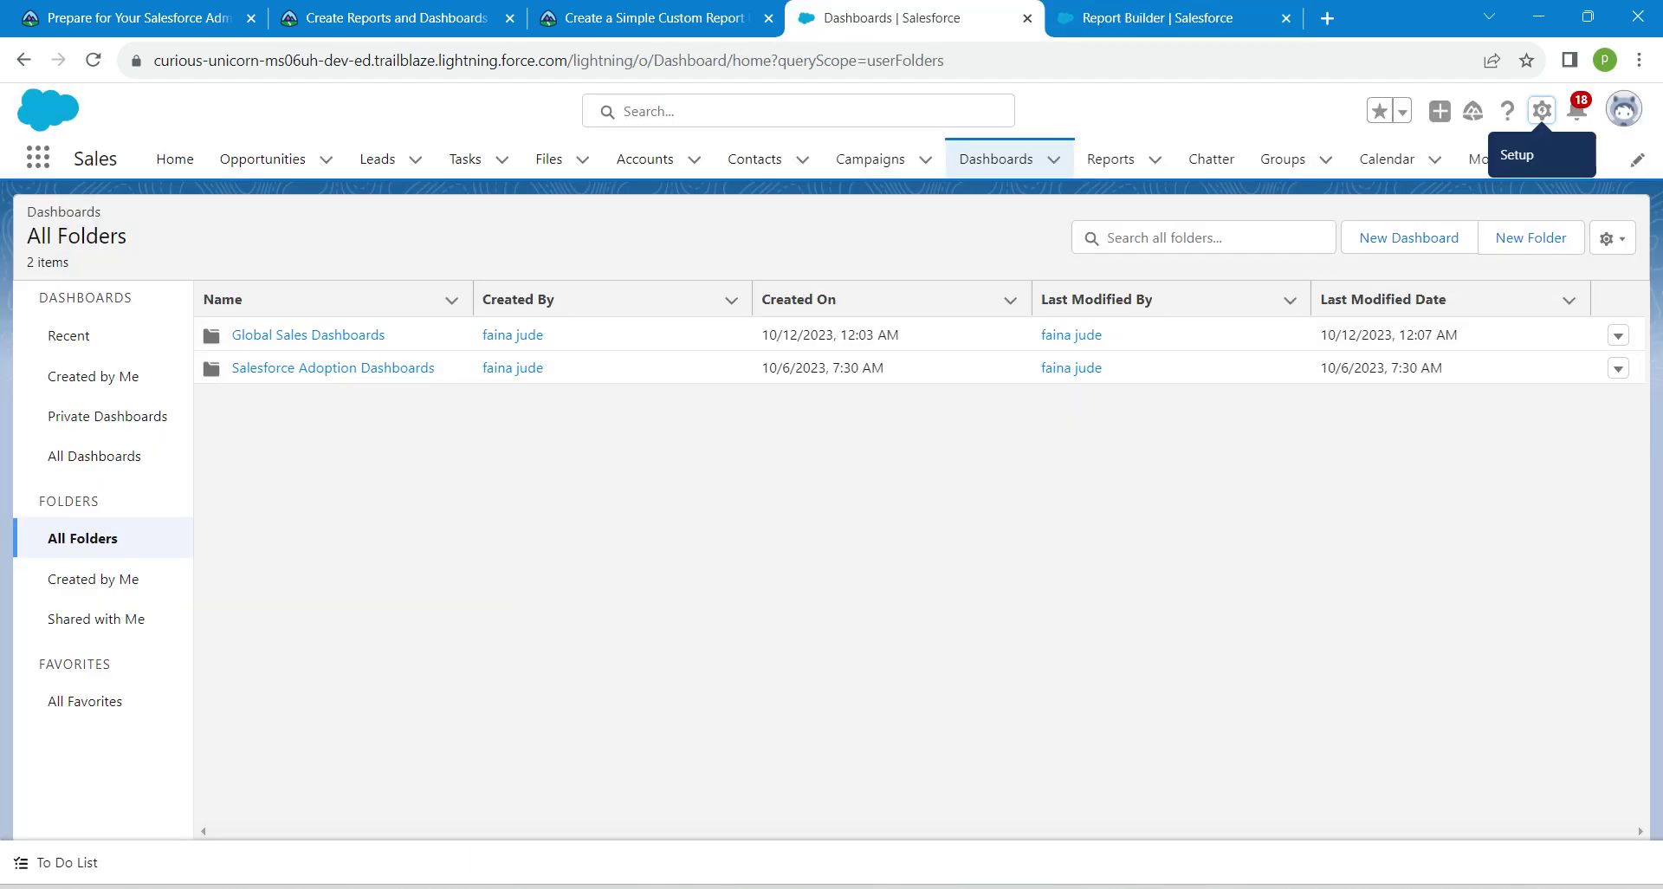
left_click(658, 17)
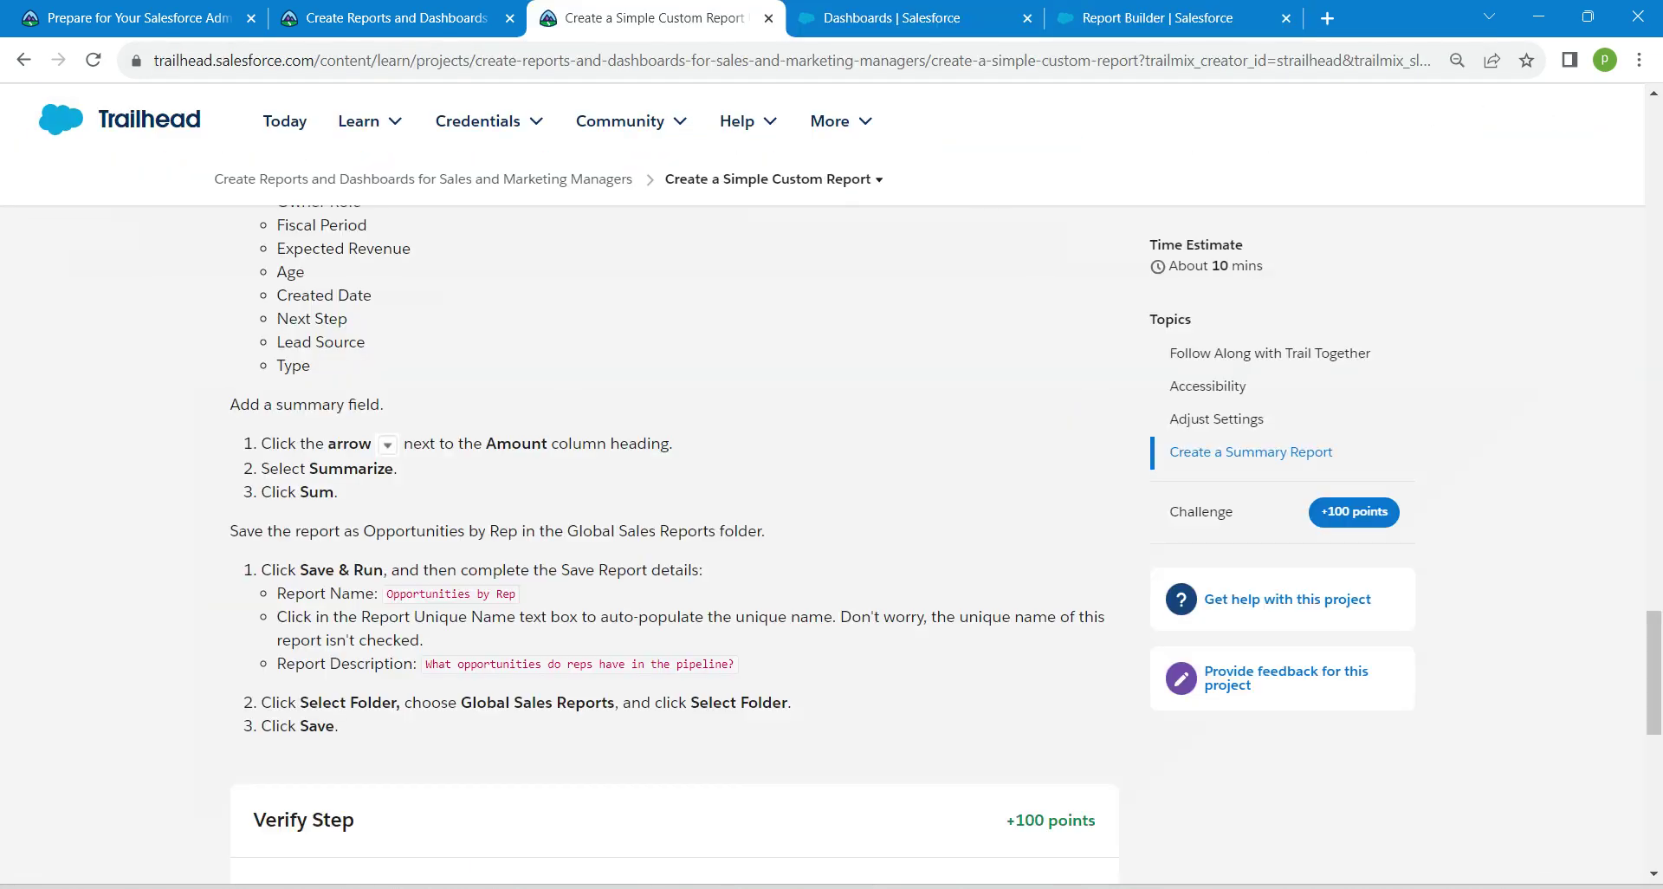
left_click_drag(387, 594, 516, 594)
key("ctrl+c")
left_click_drag(1126, 17, 875, 17)
key("ctrl+v")
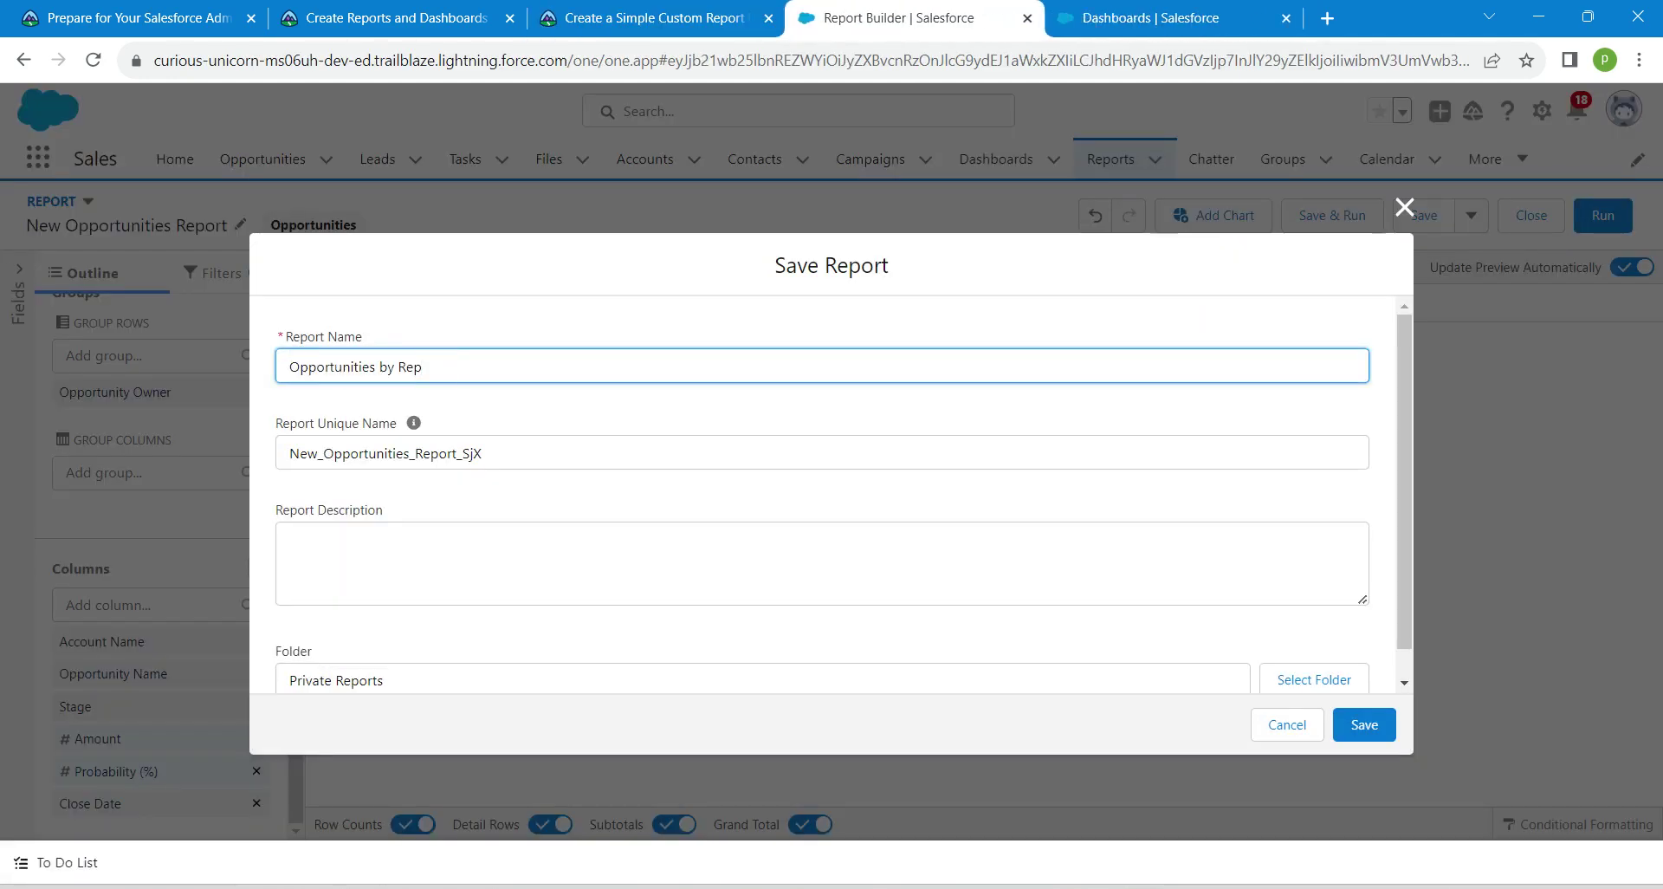
Copy "What opportunities do reps have in the pipeline?" from the Trailhead instructions into the report's description.
left_click(289, 547)
left_click(640, 17)
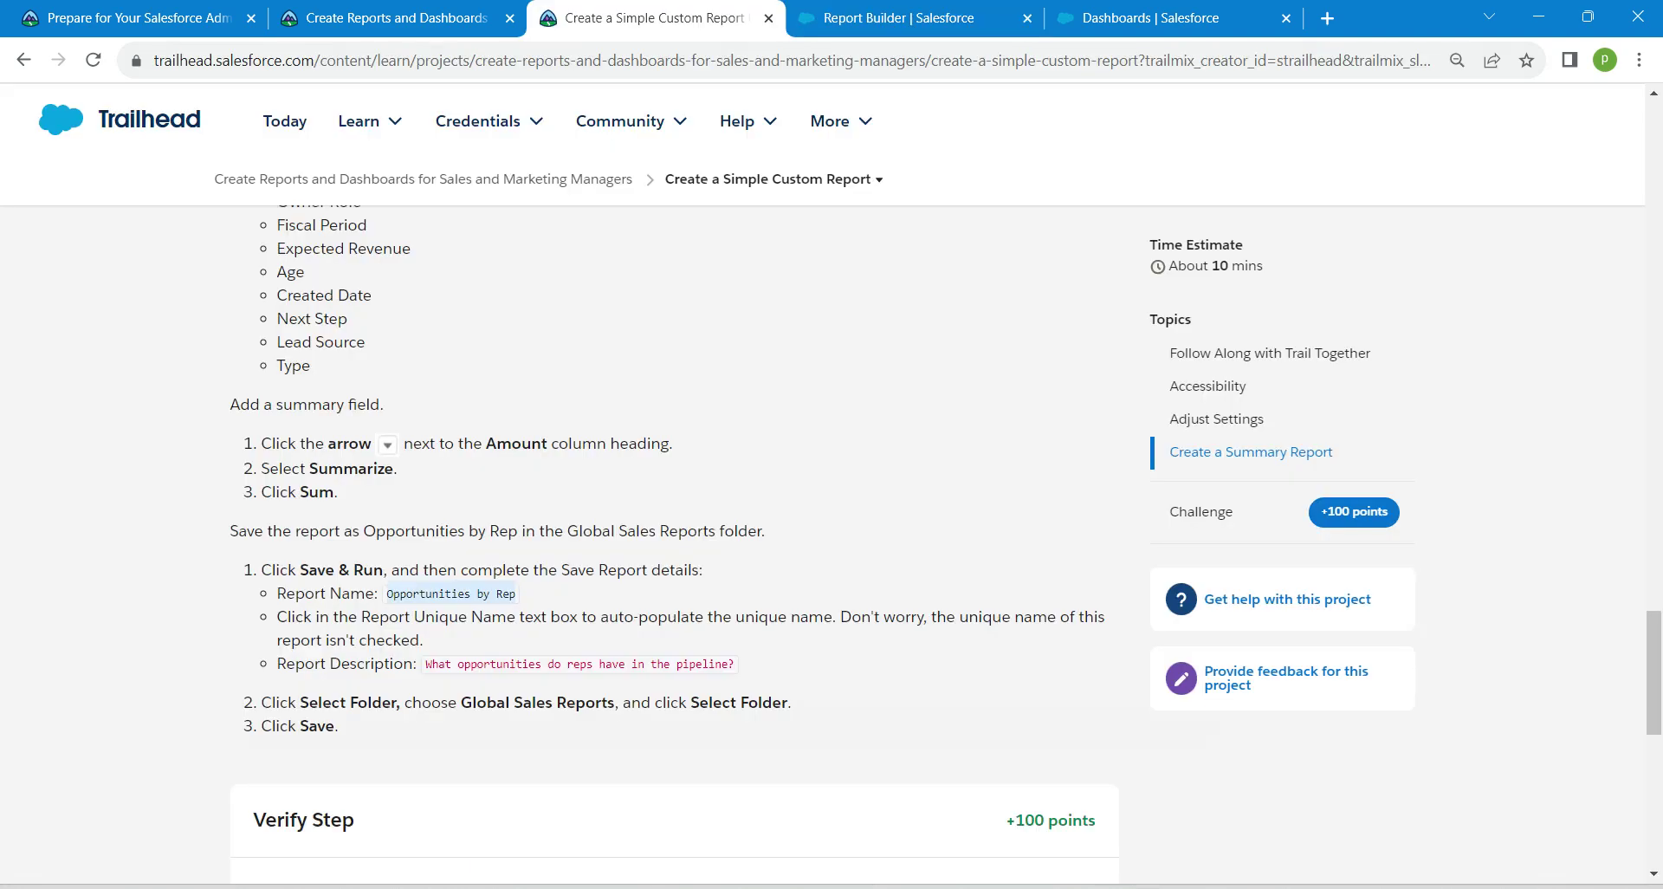
left_click_drag(424, 663, 735, 663)
key("ctrl+c")
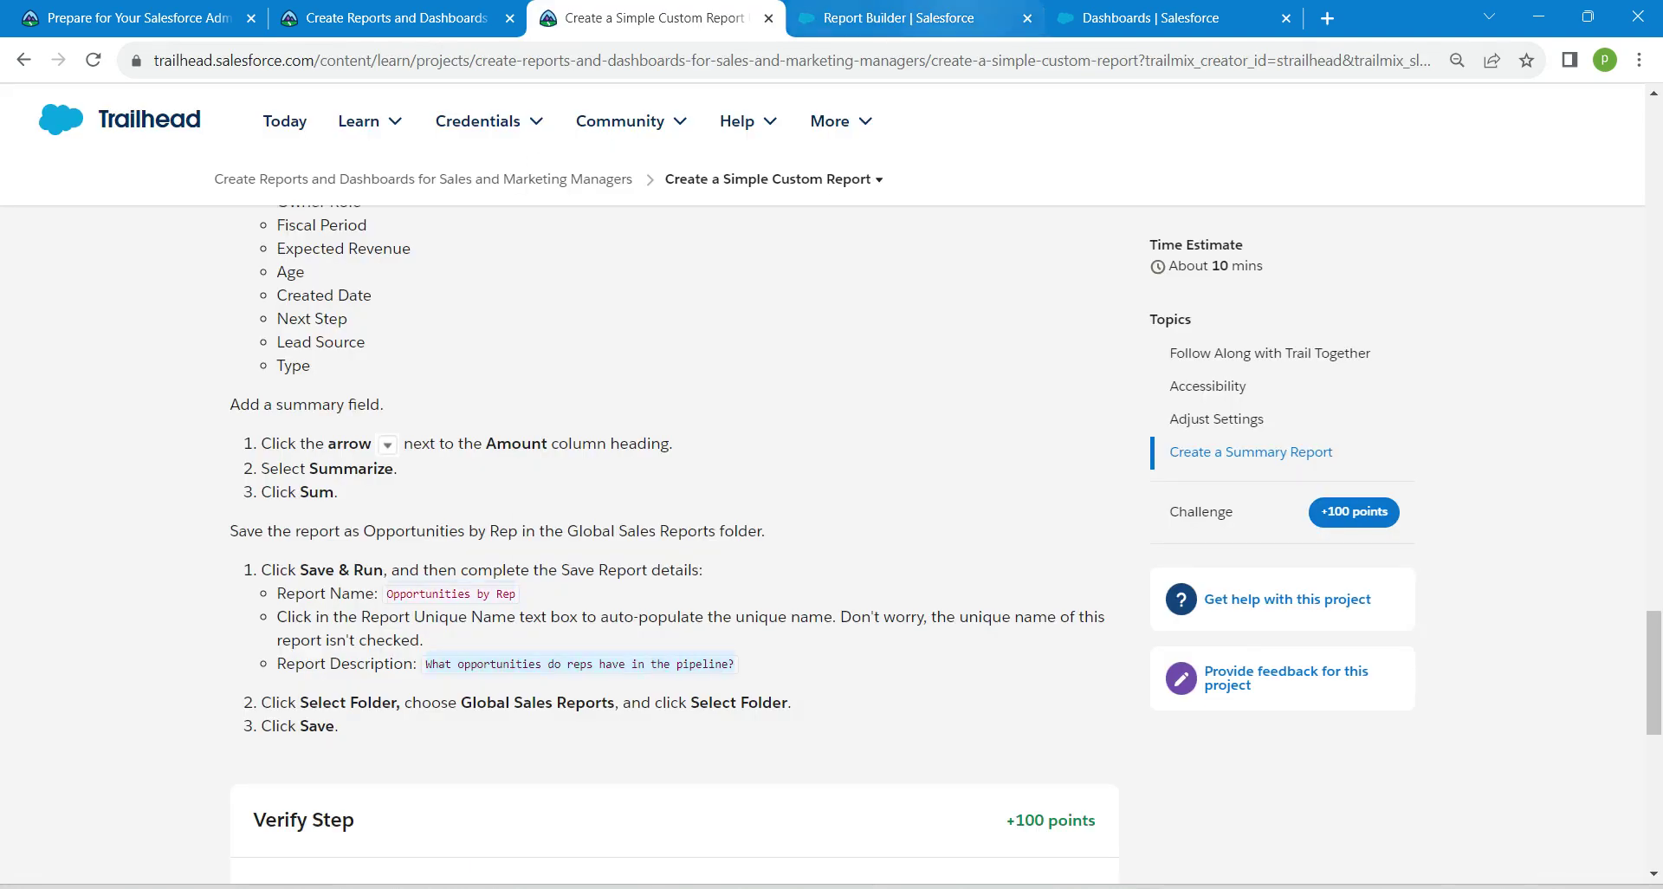
left_click(901, 17)
key("ctrl+v")
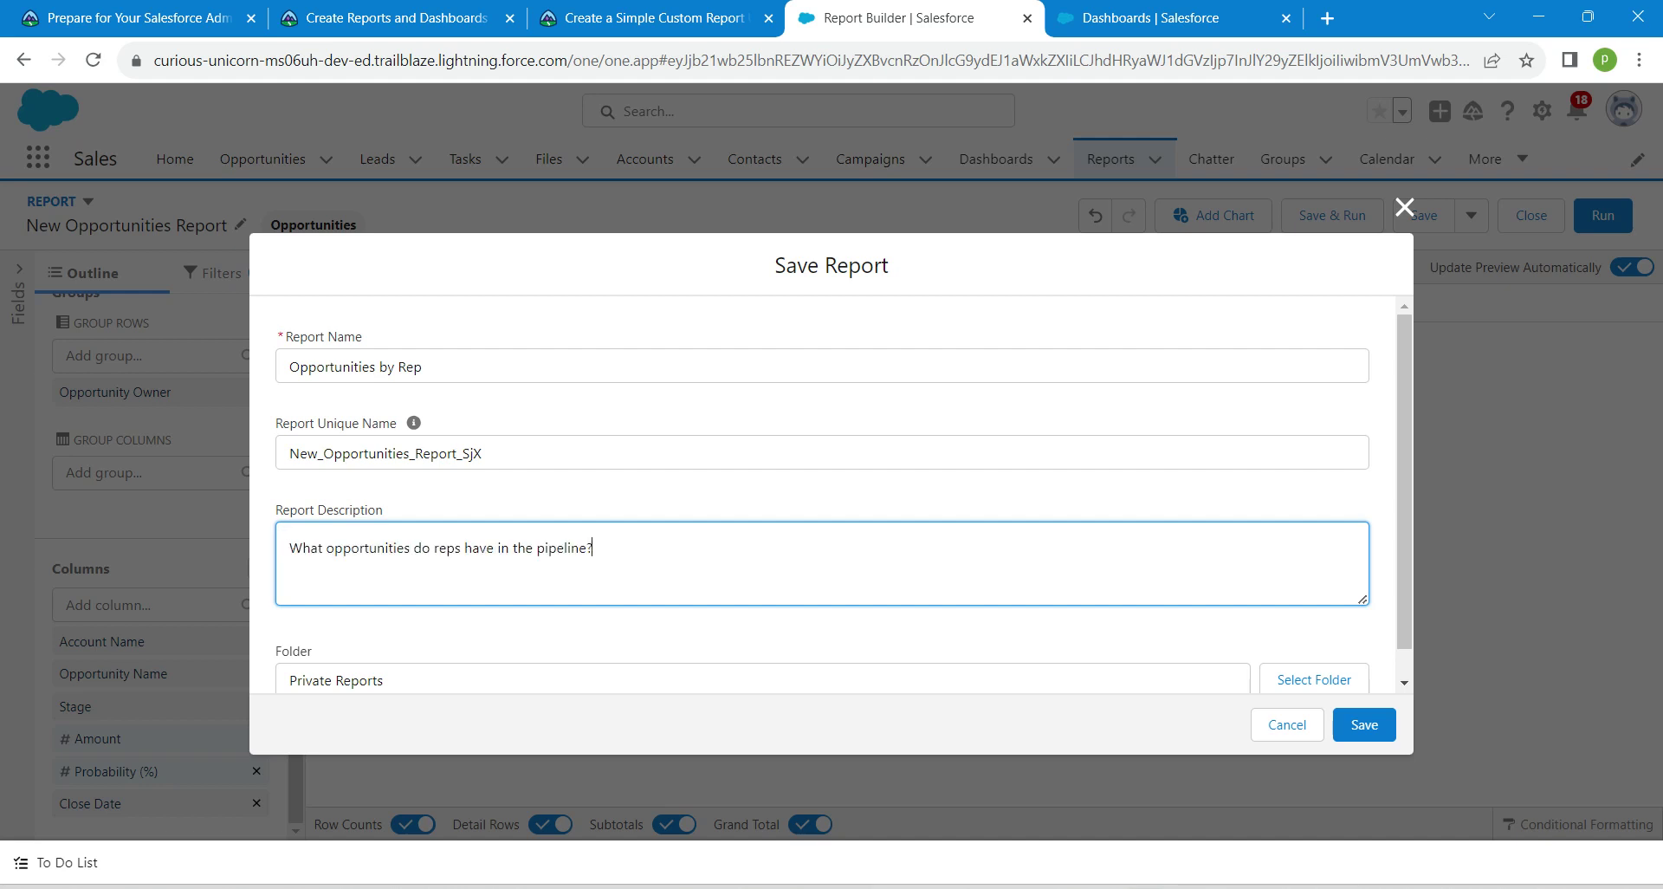
key("Tab")
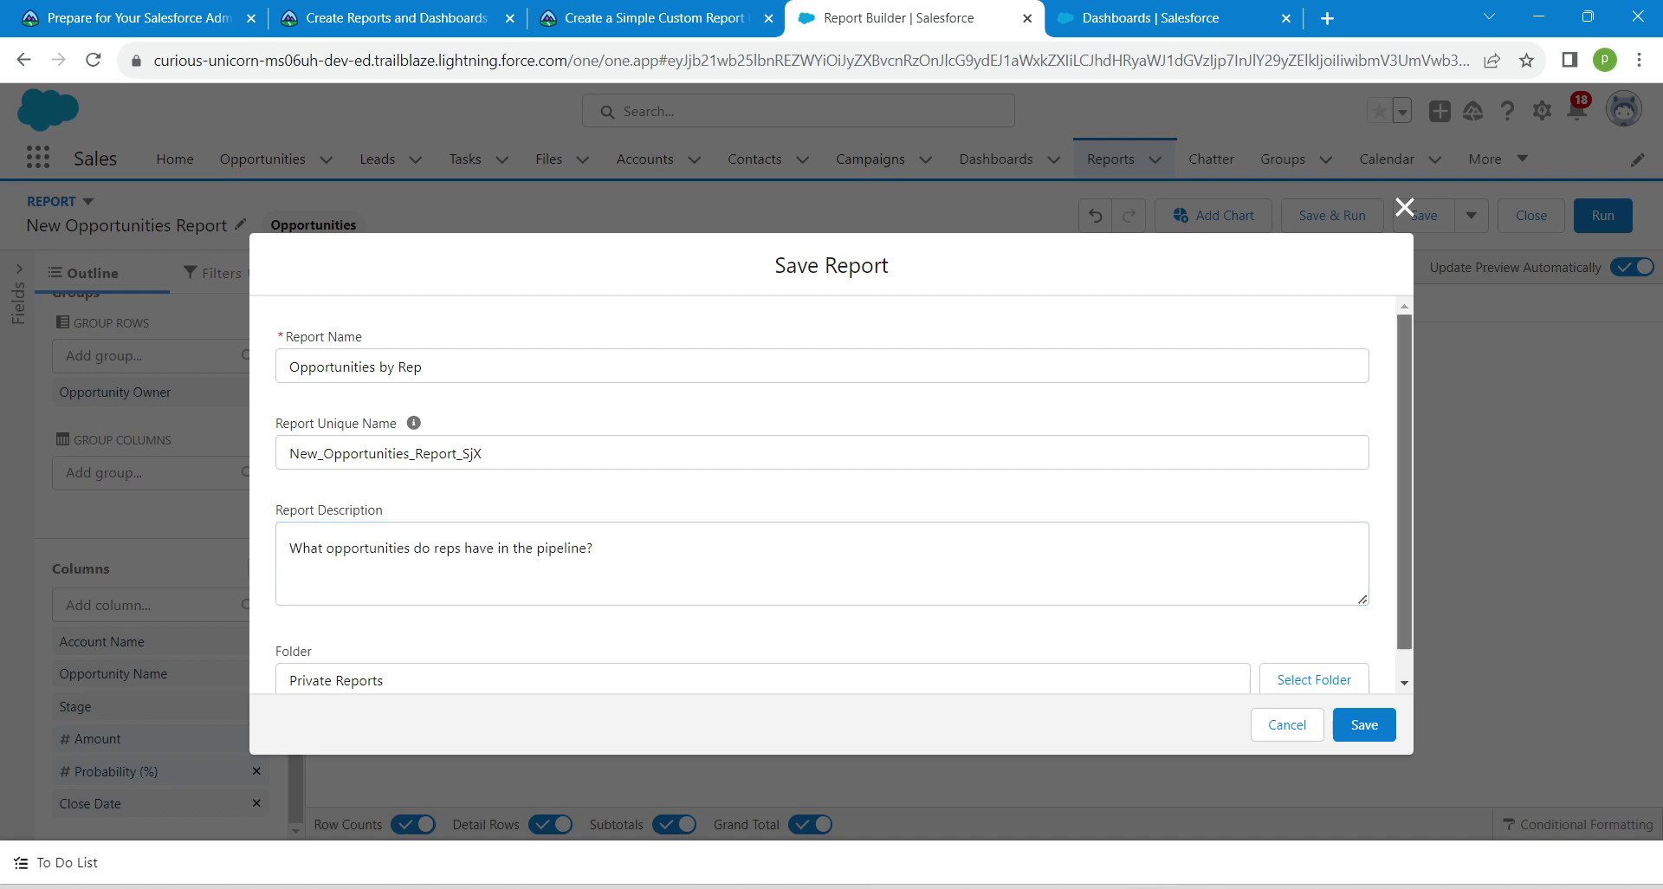
Choose Global Sales Reports as the report's folder and save the report.
scroll(845, 497, "down", 1)
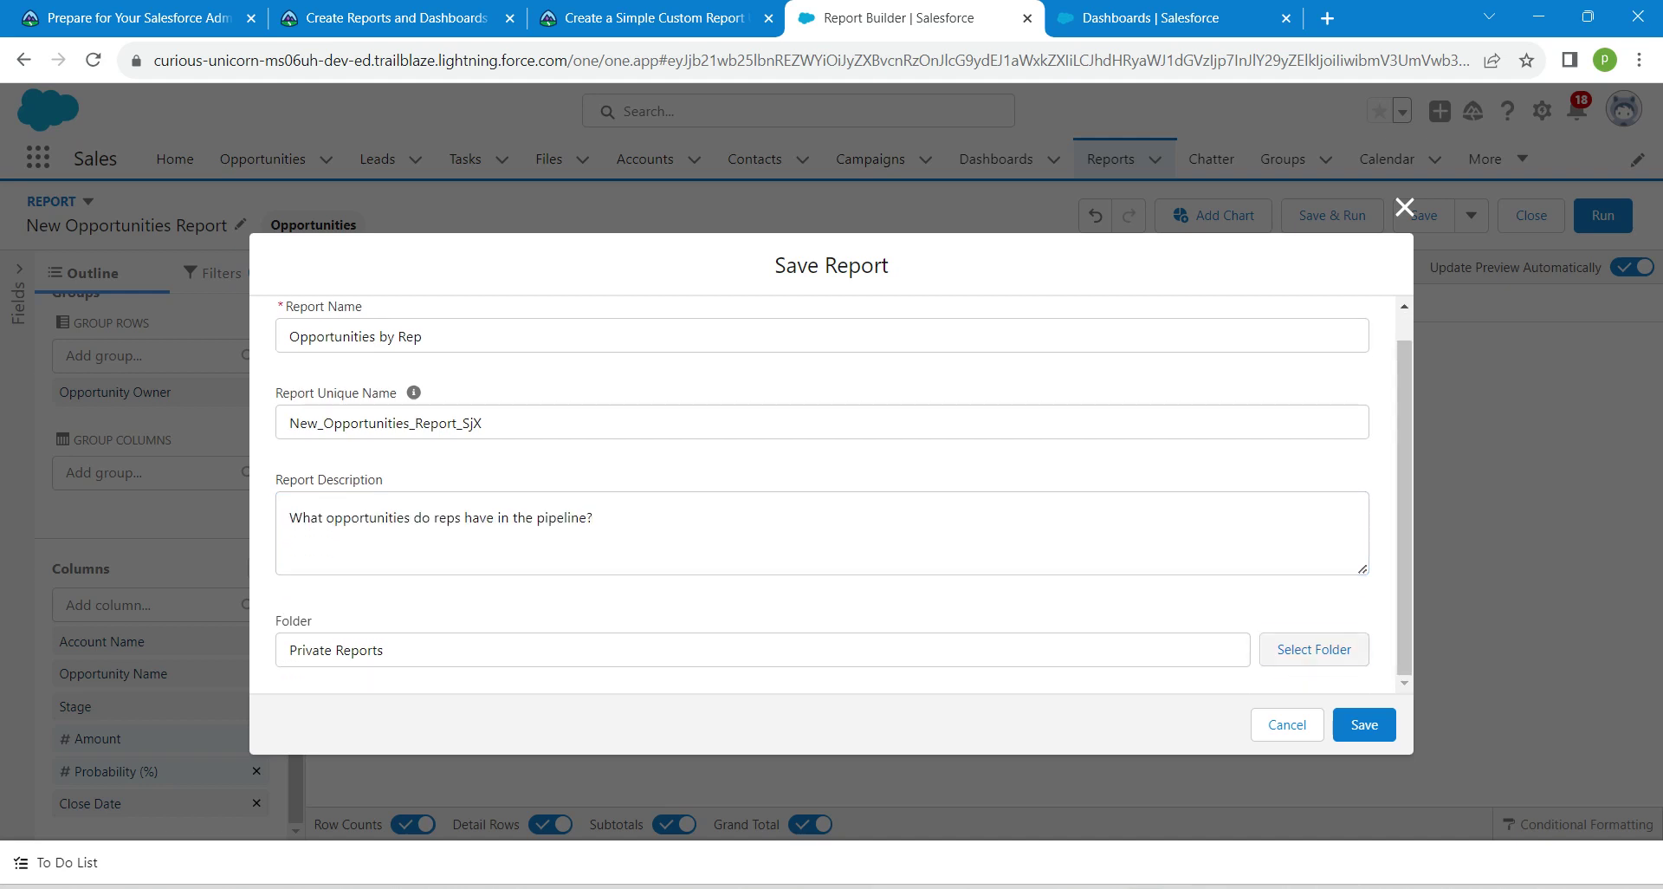
left_click(1313, 649)
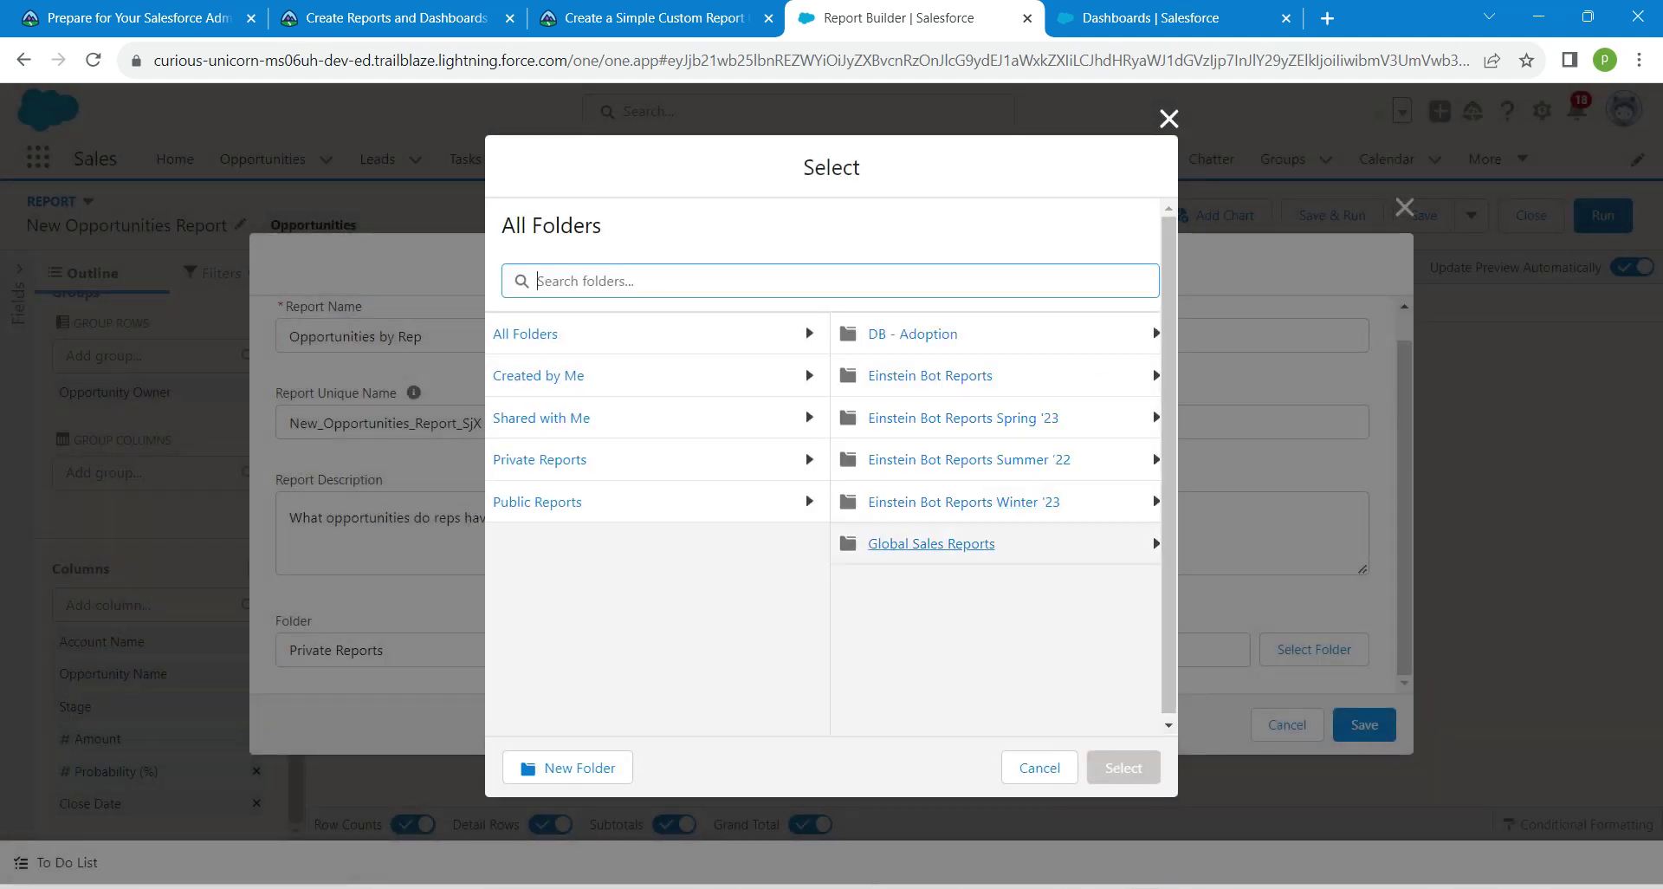
left_click(931, 543)
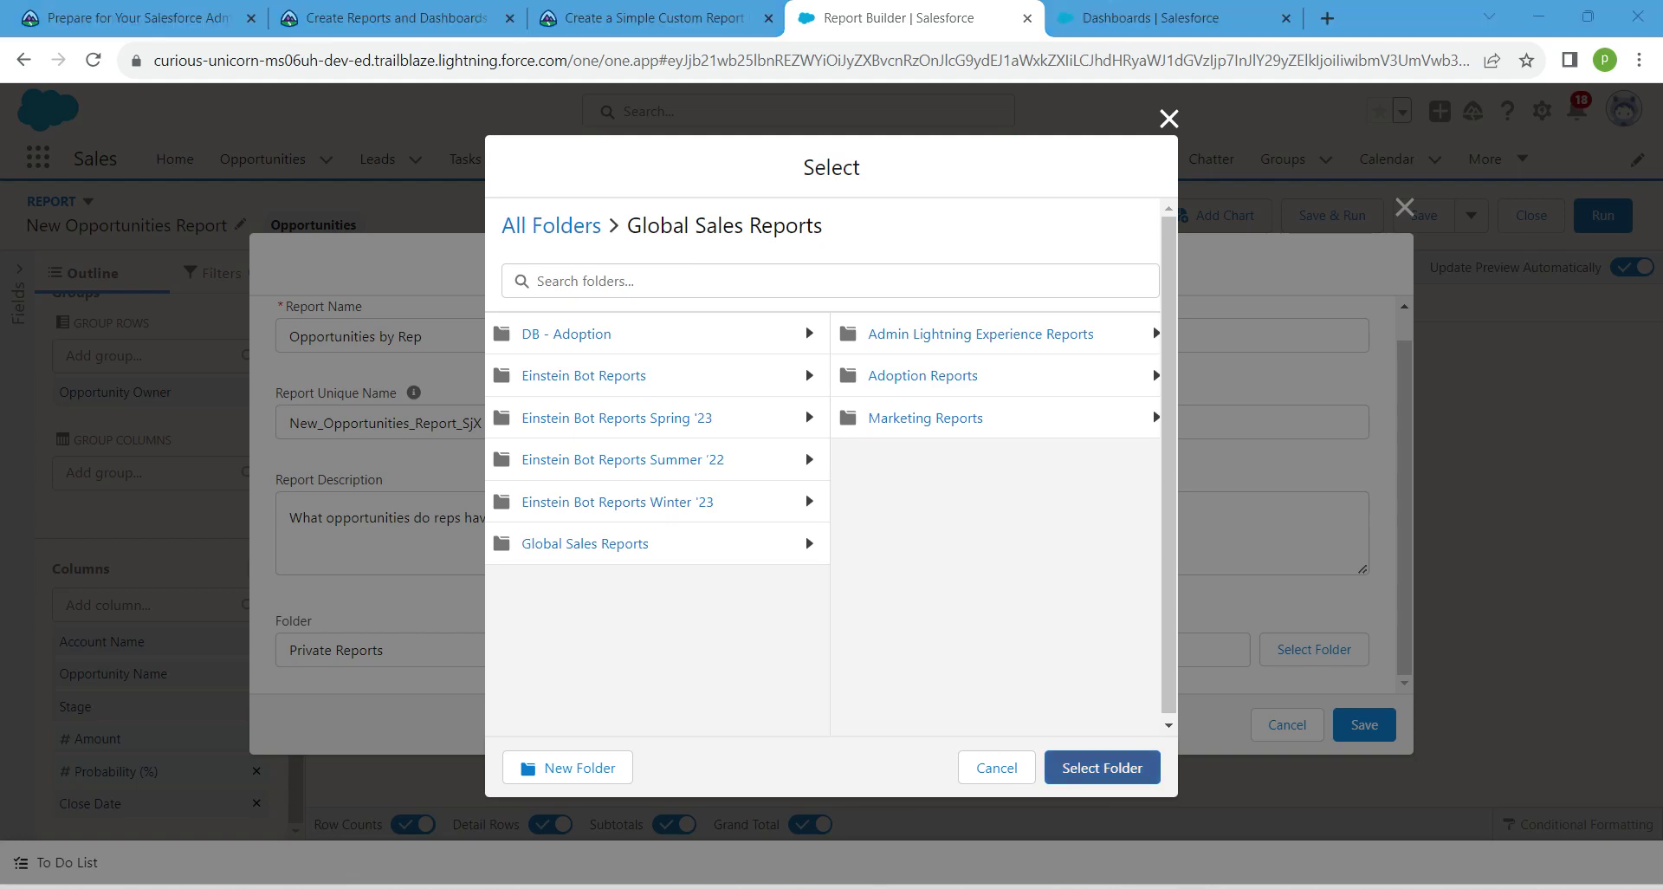
left_click(1102, 767)
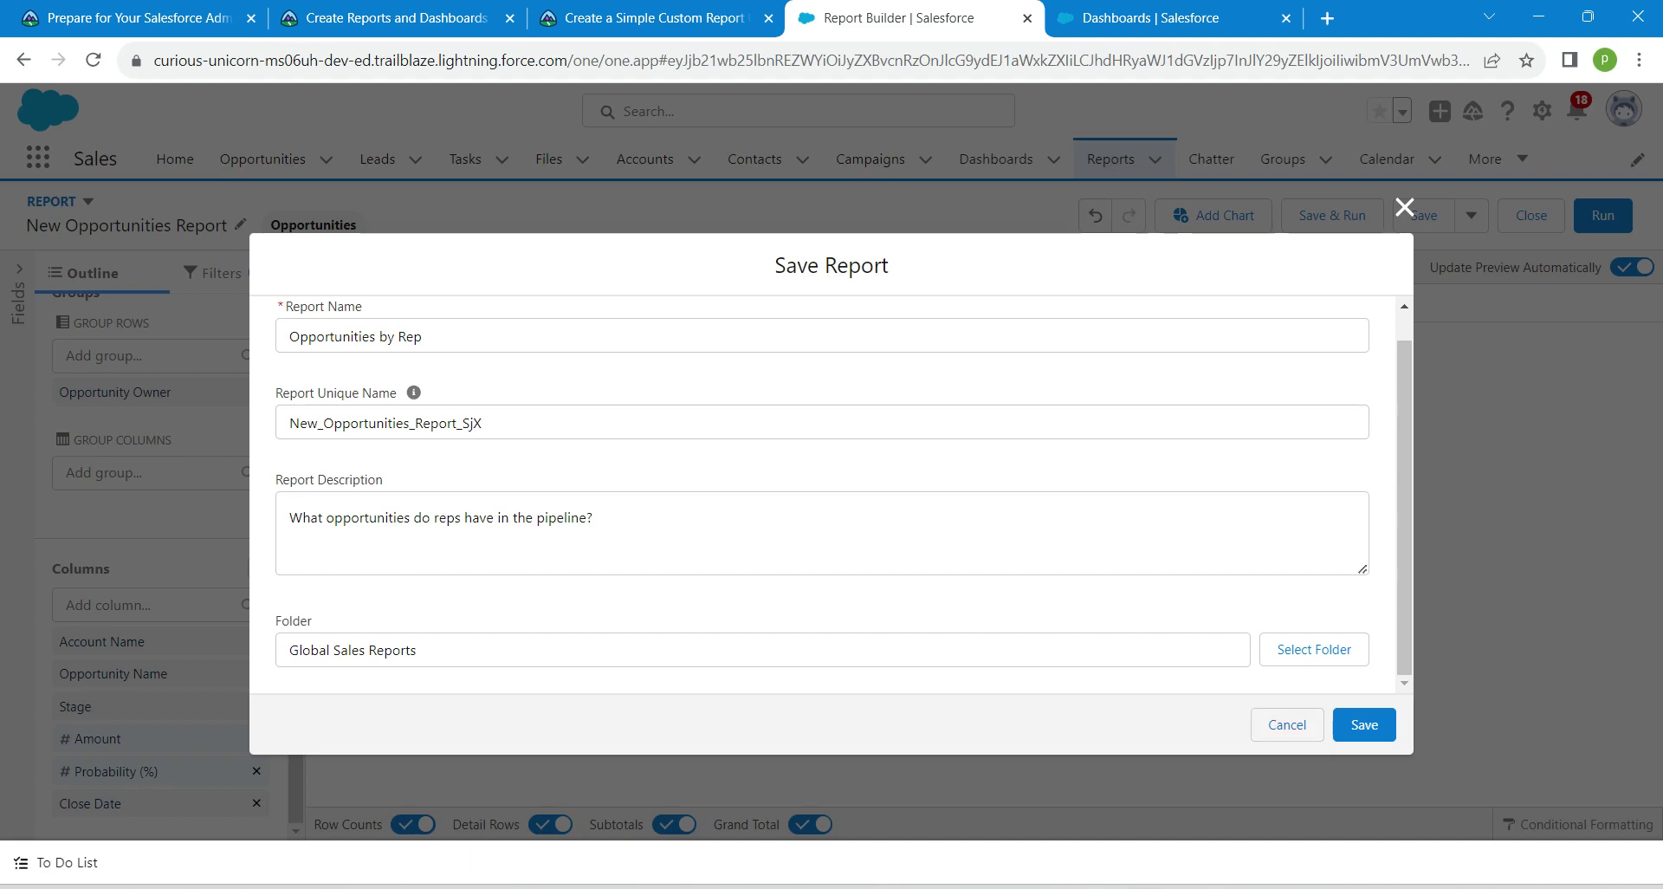
left_click(1364, 724)
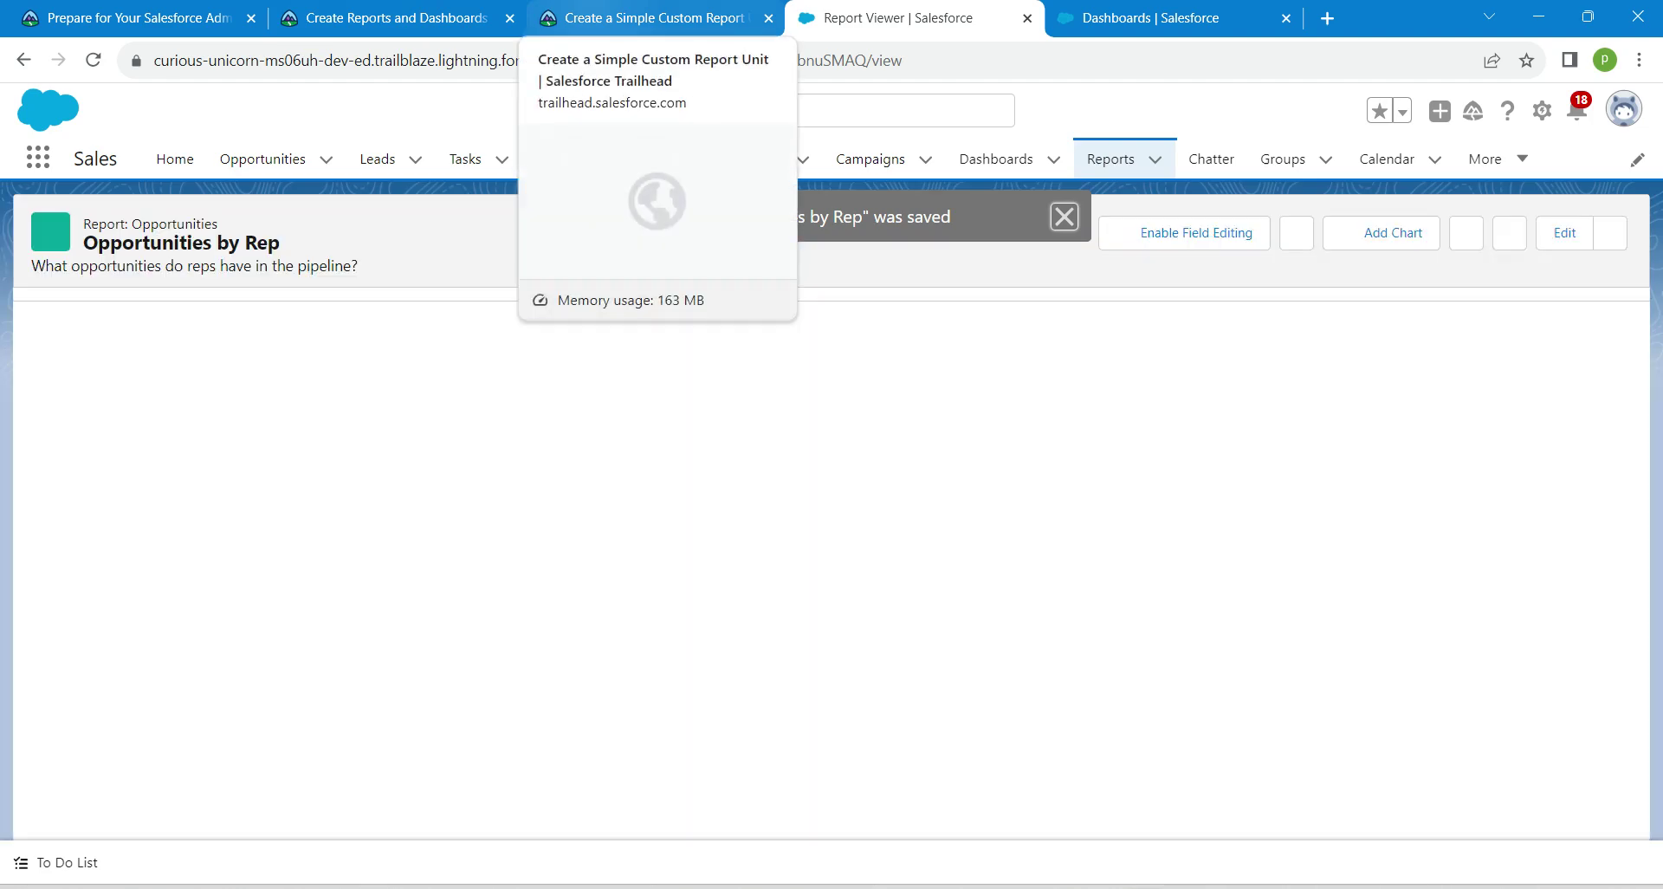
Switch to Trailhead's Create a Simple Custom Report unit and verify the step to earn 100 points.
left_click(641, 17)
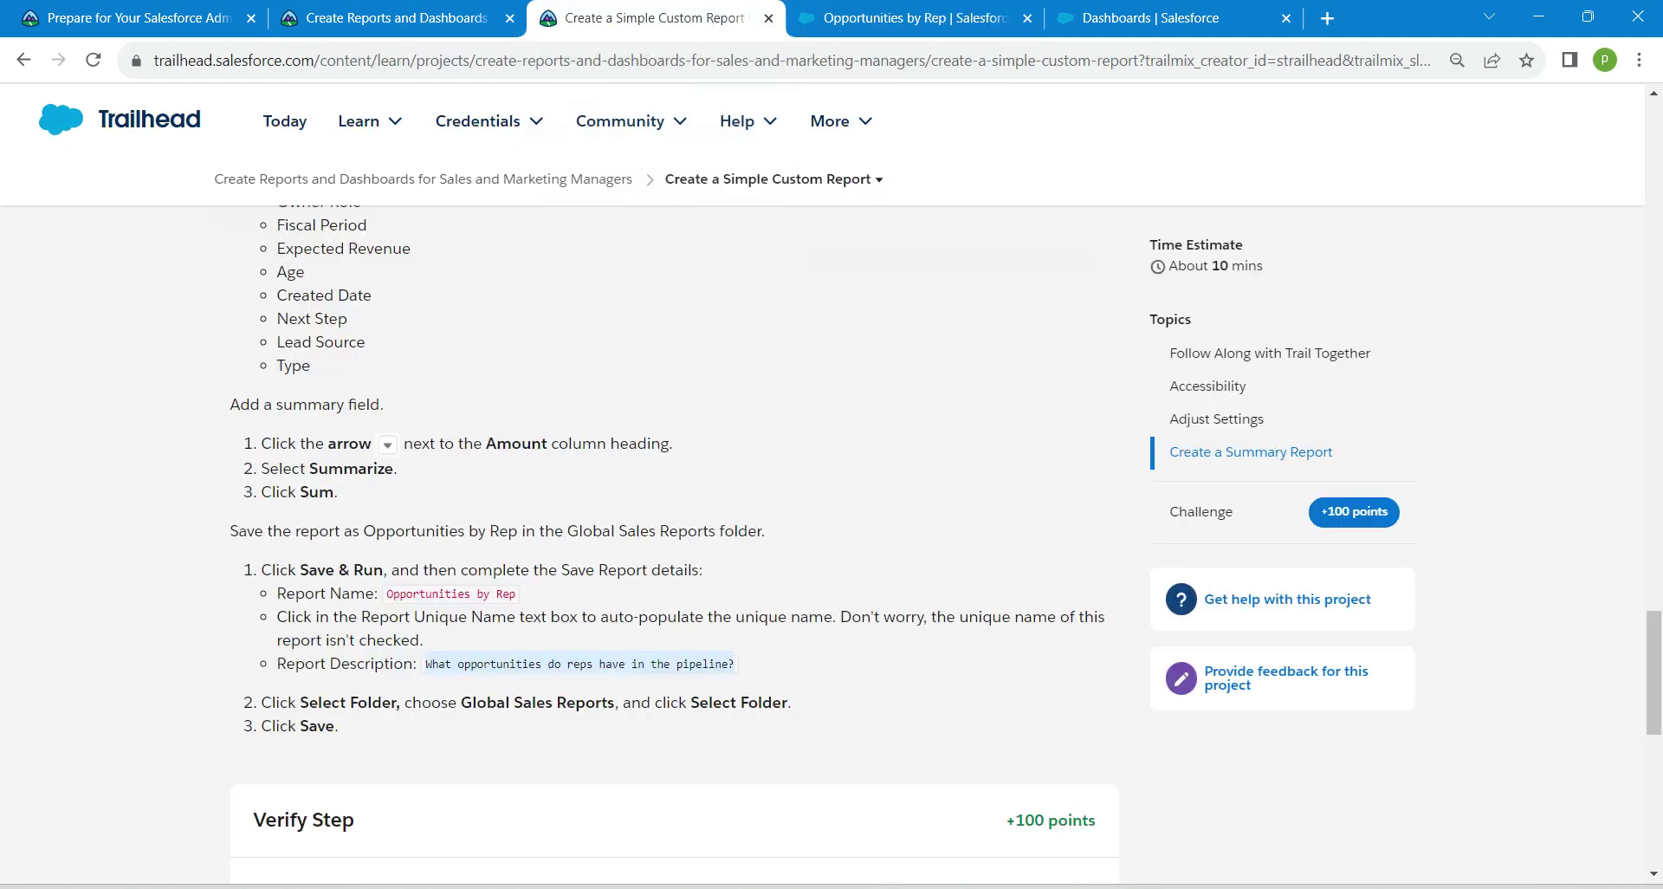
scroll(674, 520, "down", 5)
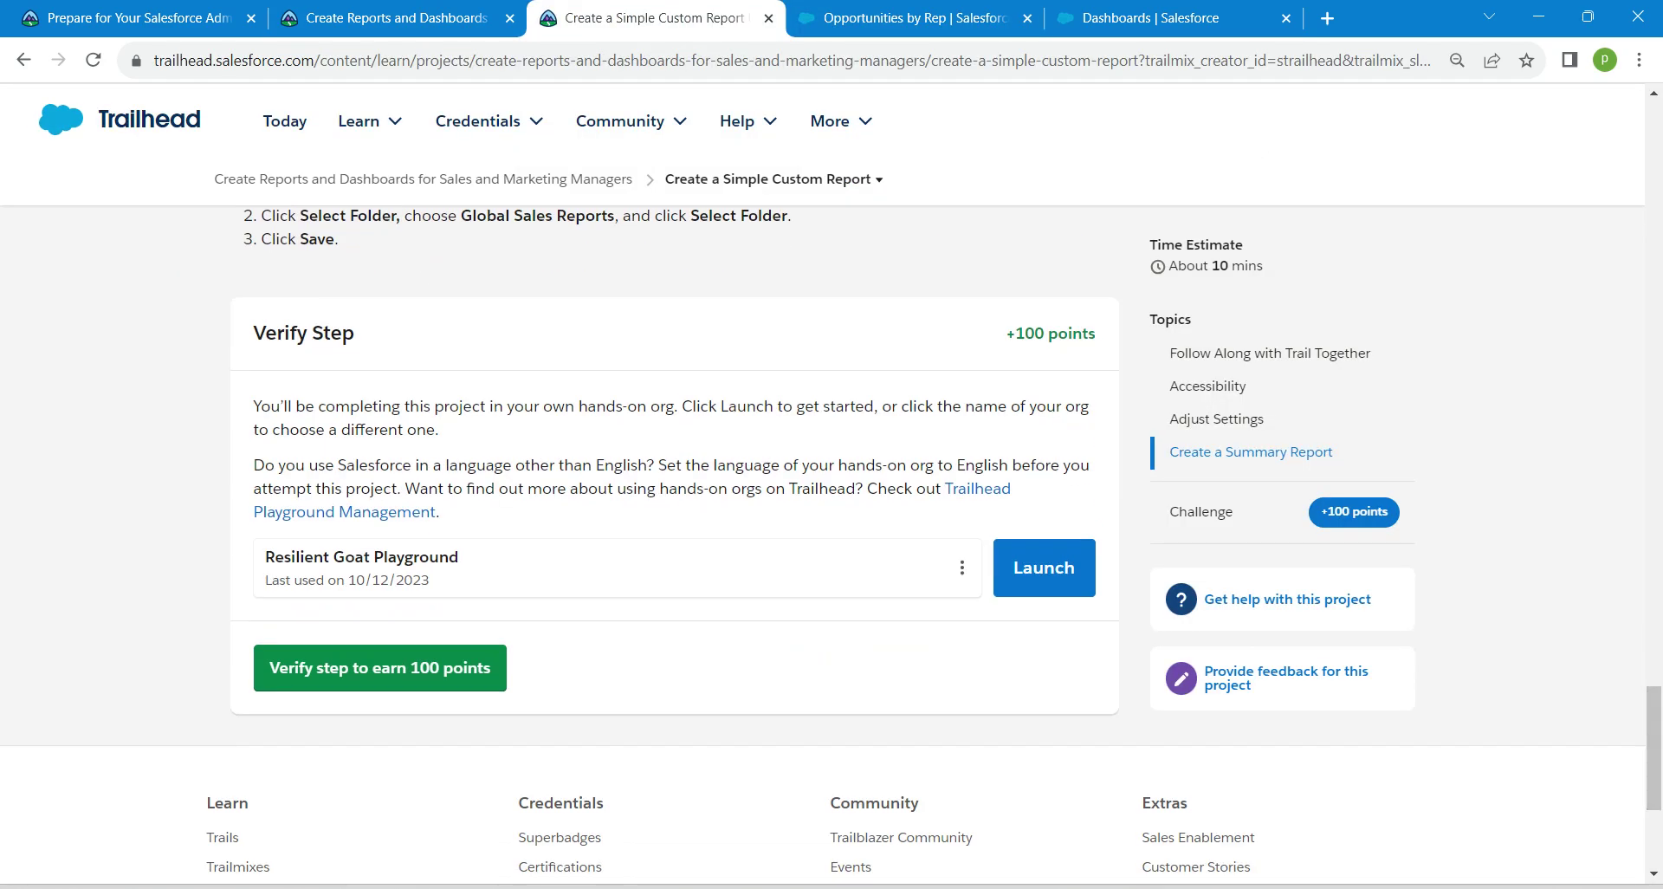
left_click(379, 667)
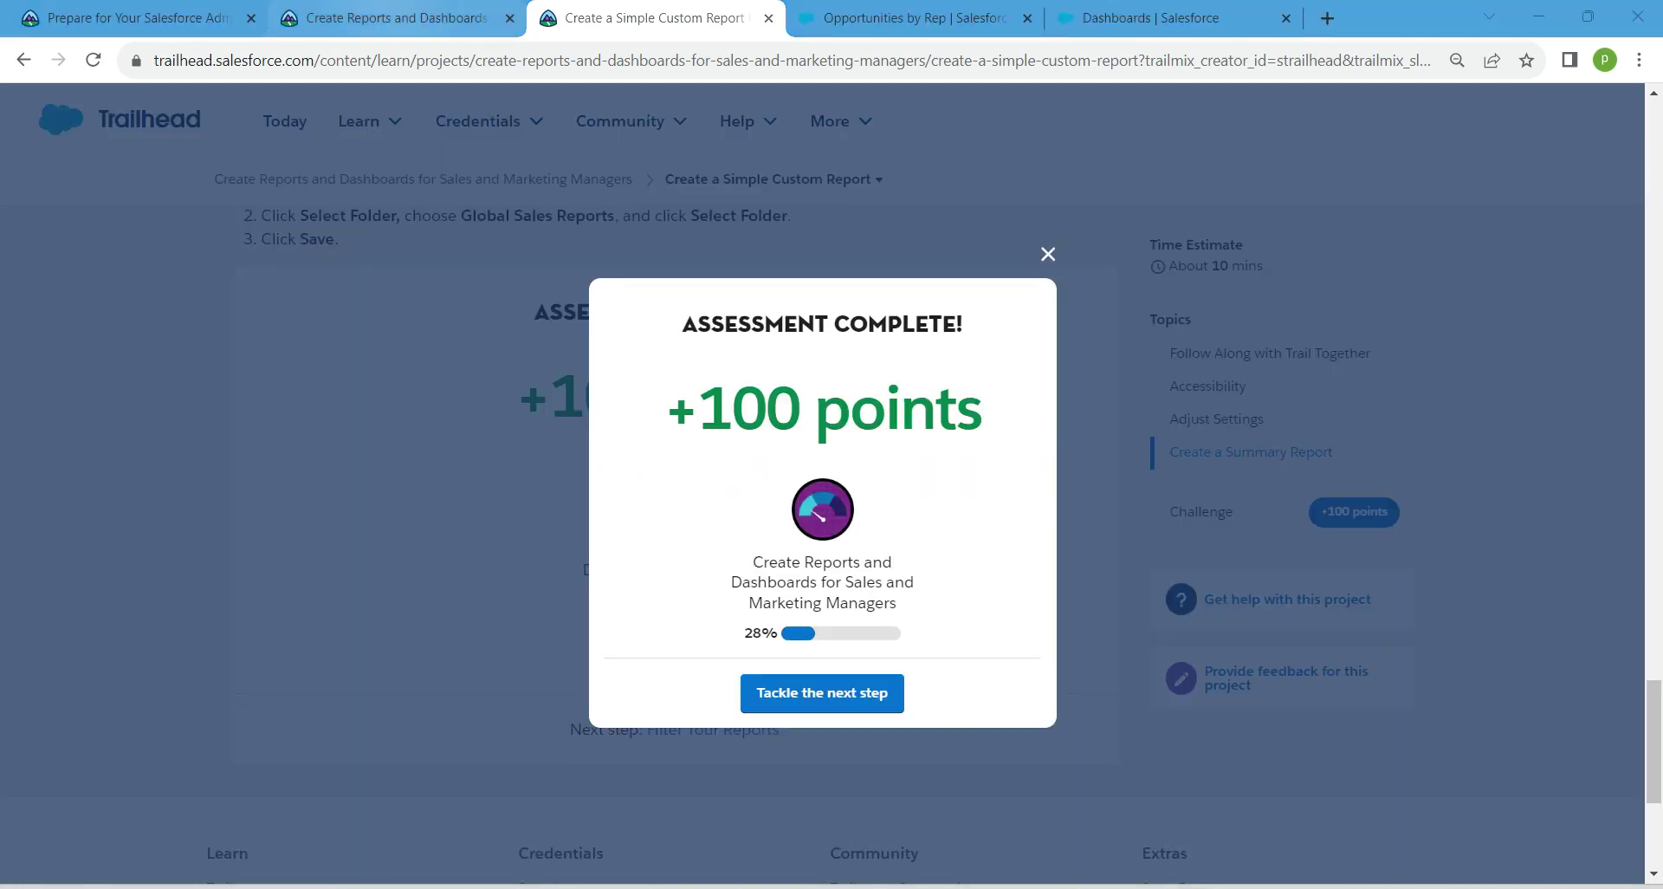
Refresh the Create Reports and Dashboards for Sales and Marketing Managers project page and check the completion status of its units.
left_click(386, 18)
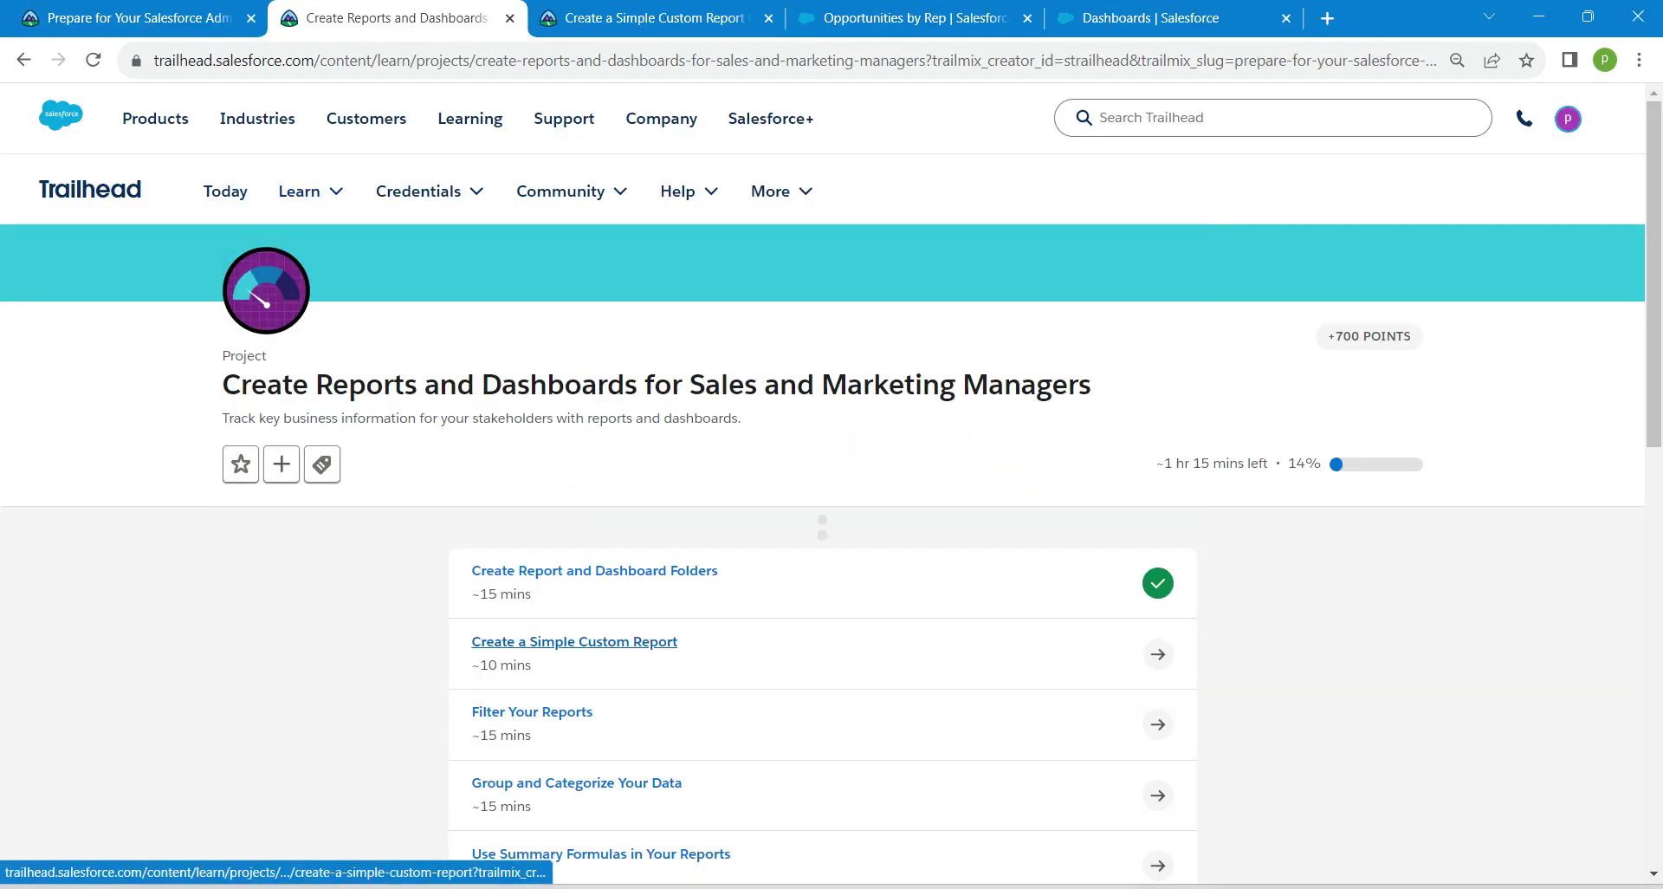
left_click(94, 59)
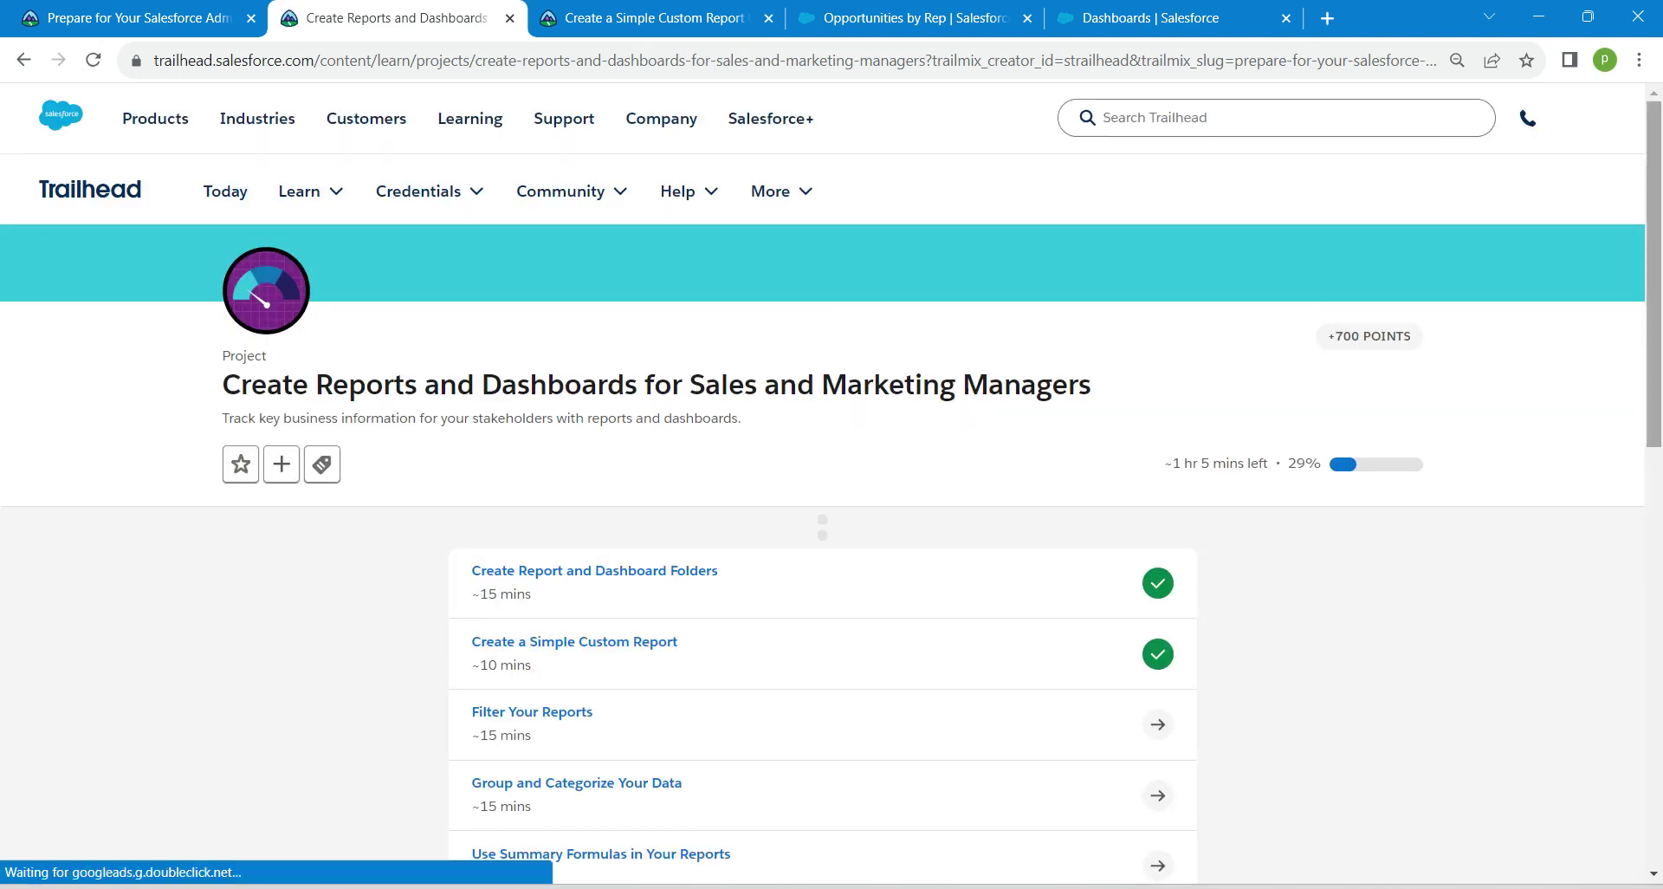
left_click_drag(1653, 273, 1652, 355)
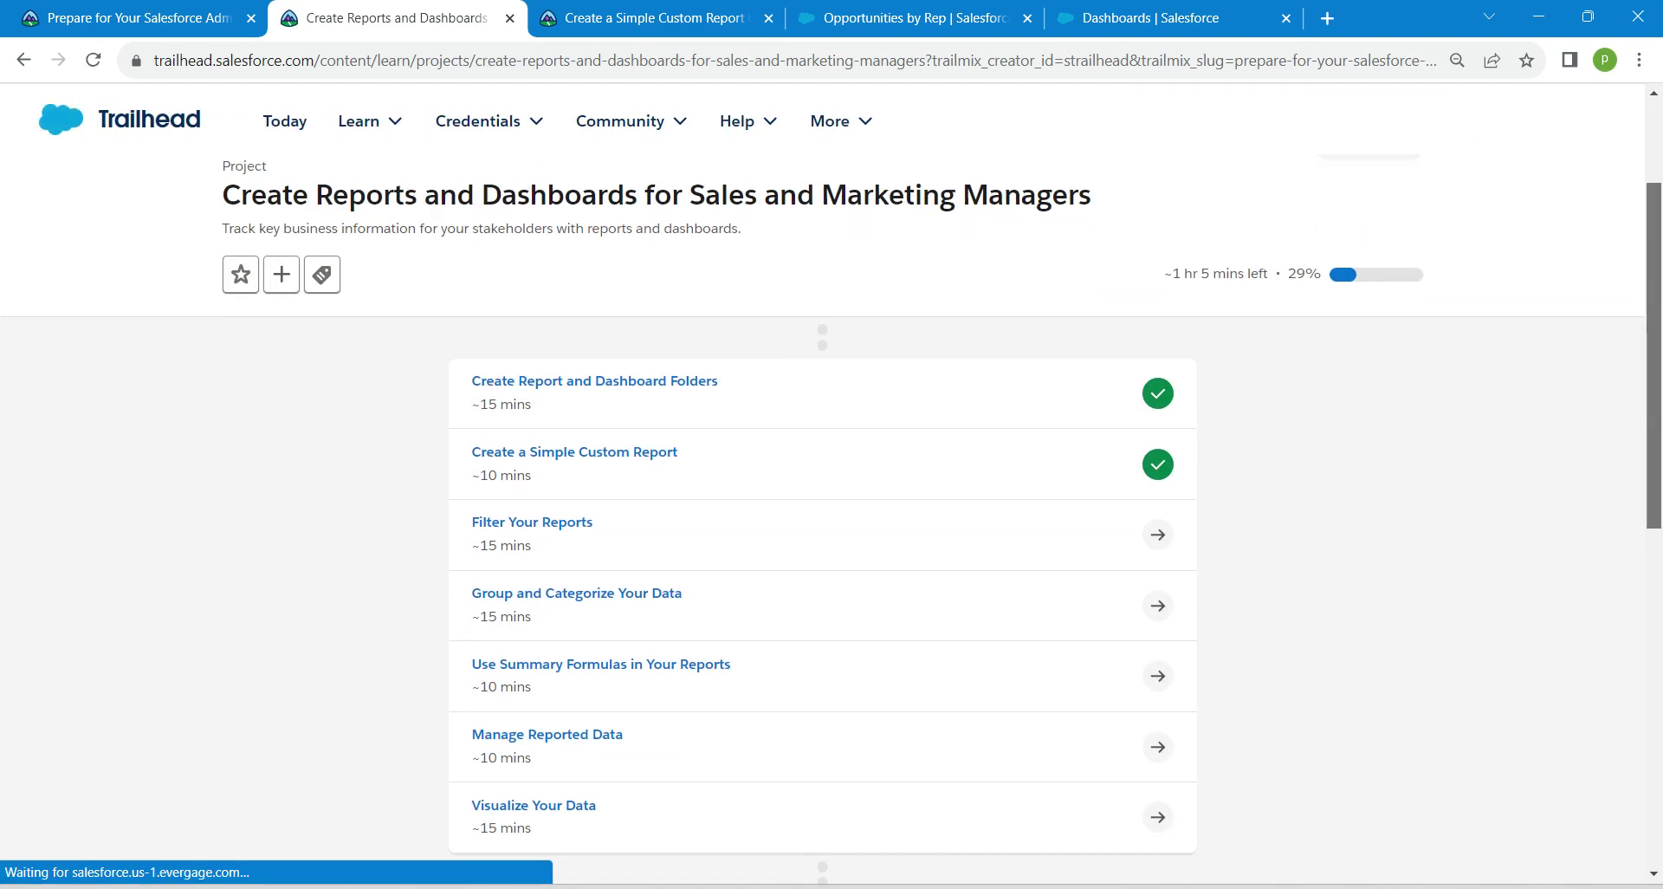